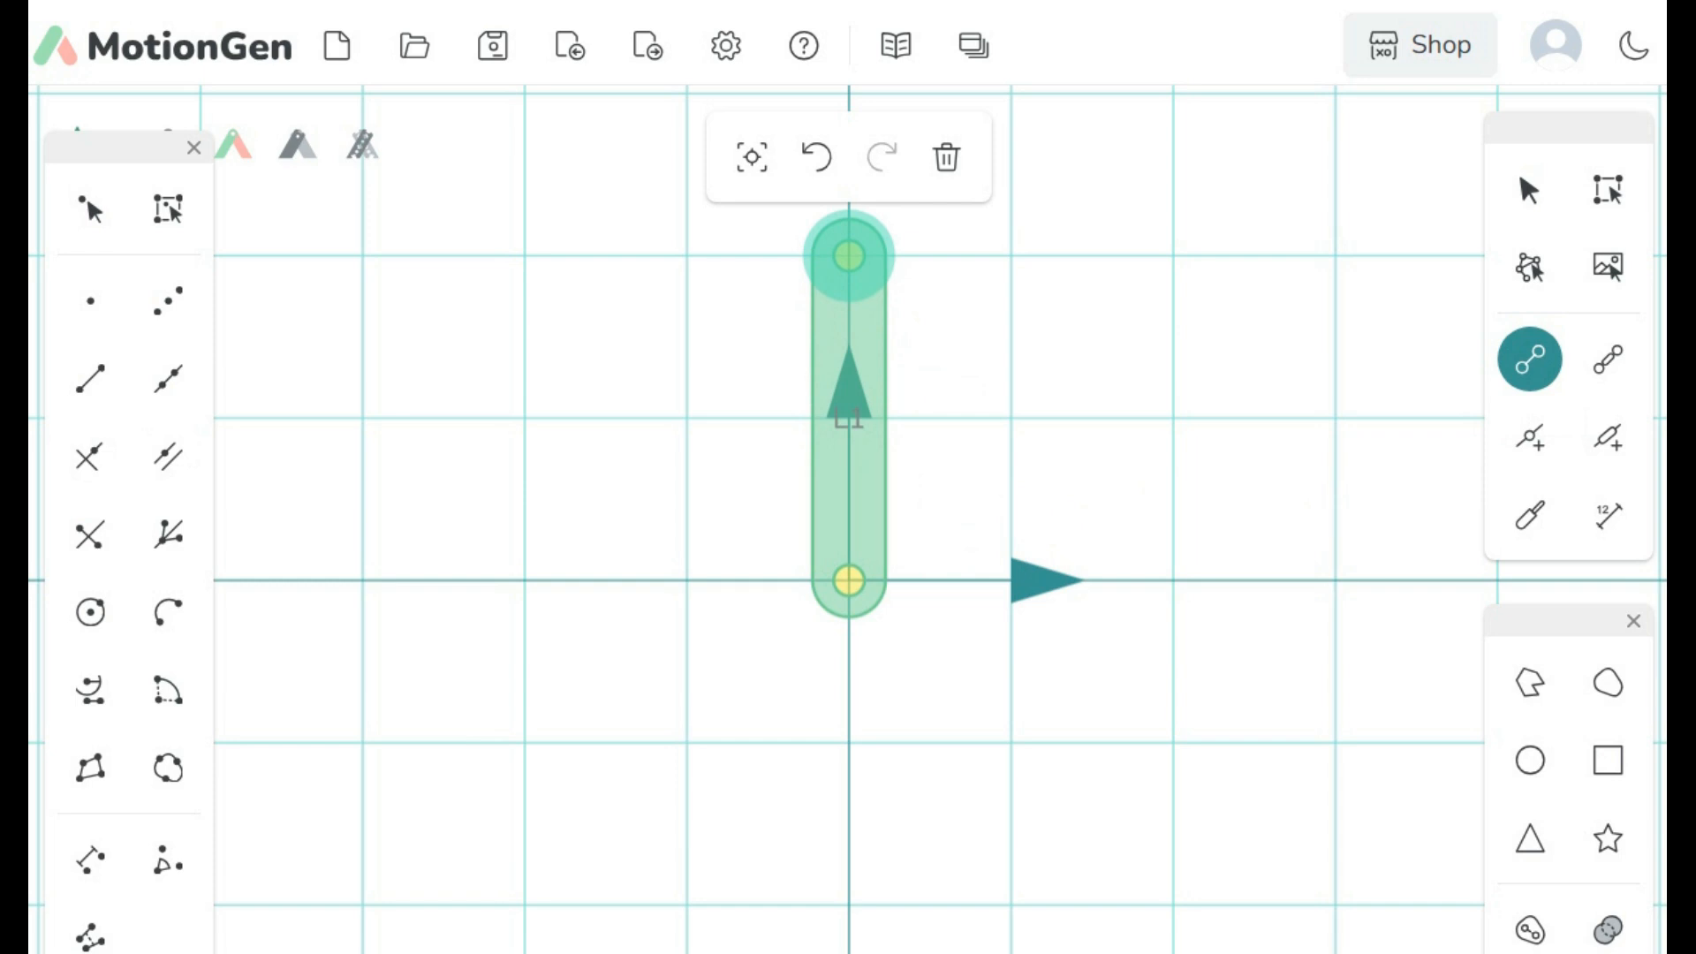
# Step: Finish drawing the vertical link and check the coordinates of its lower and upper joints
pyautogui.press('Escape')
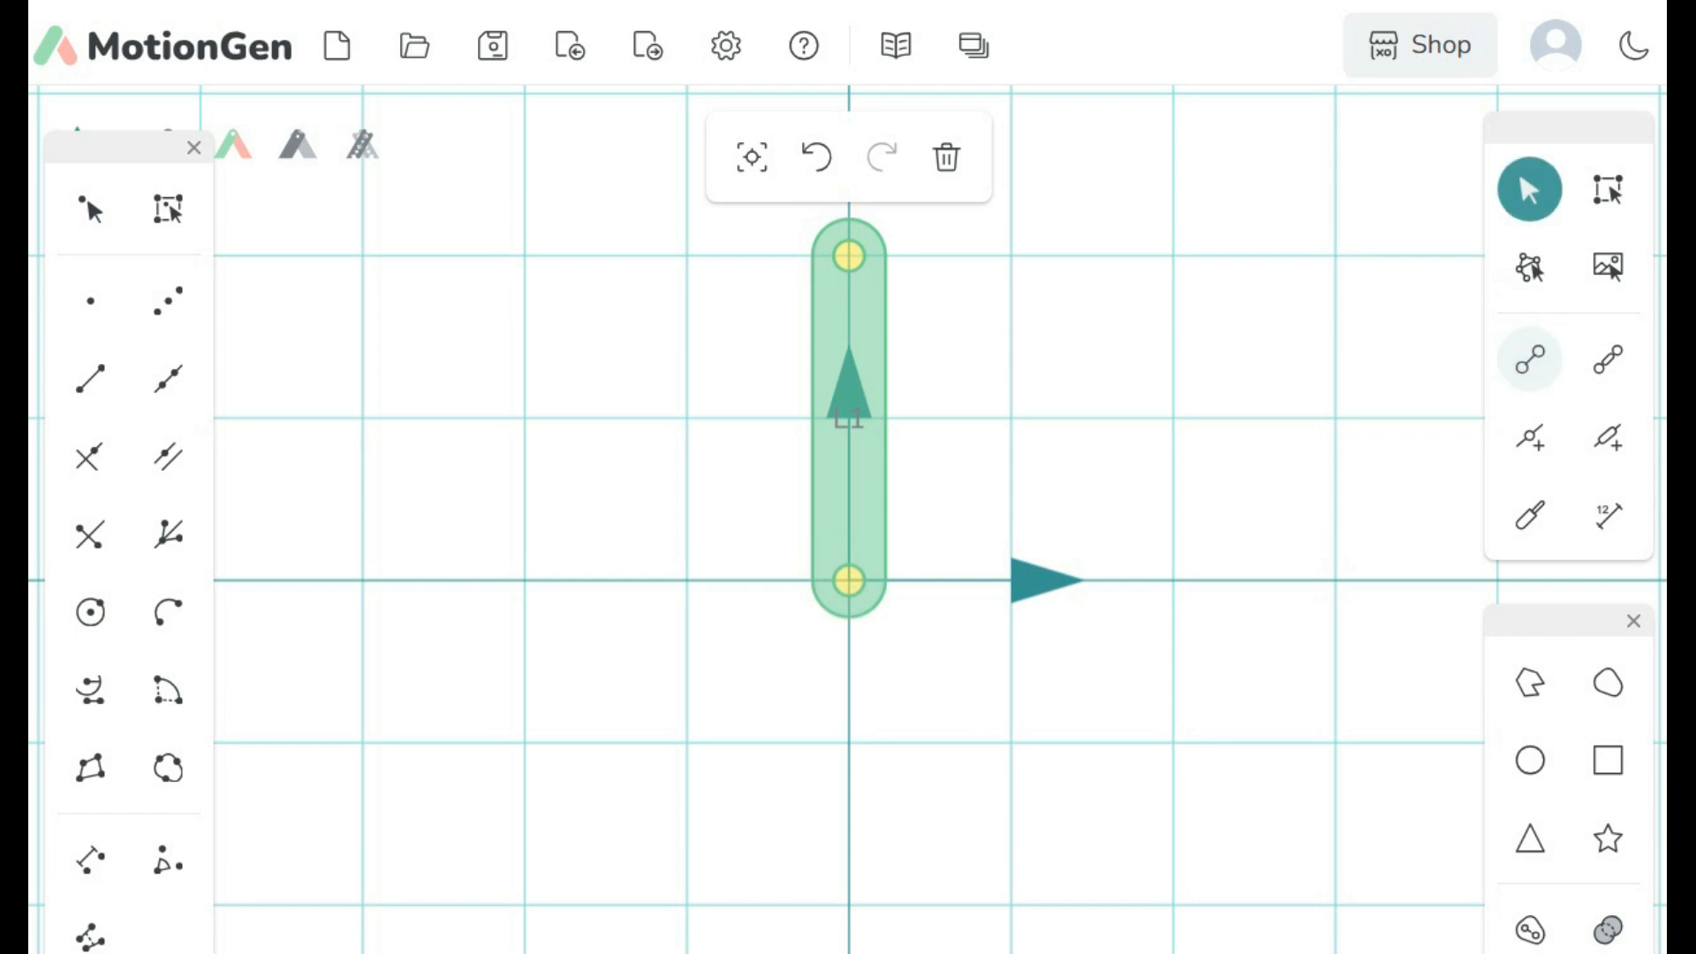
pyautogui.click(849, 581)
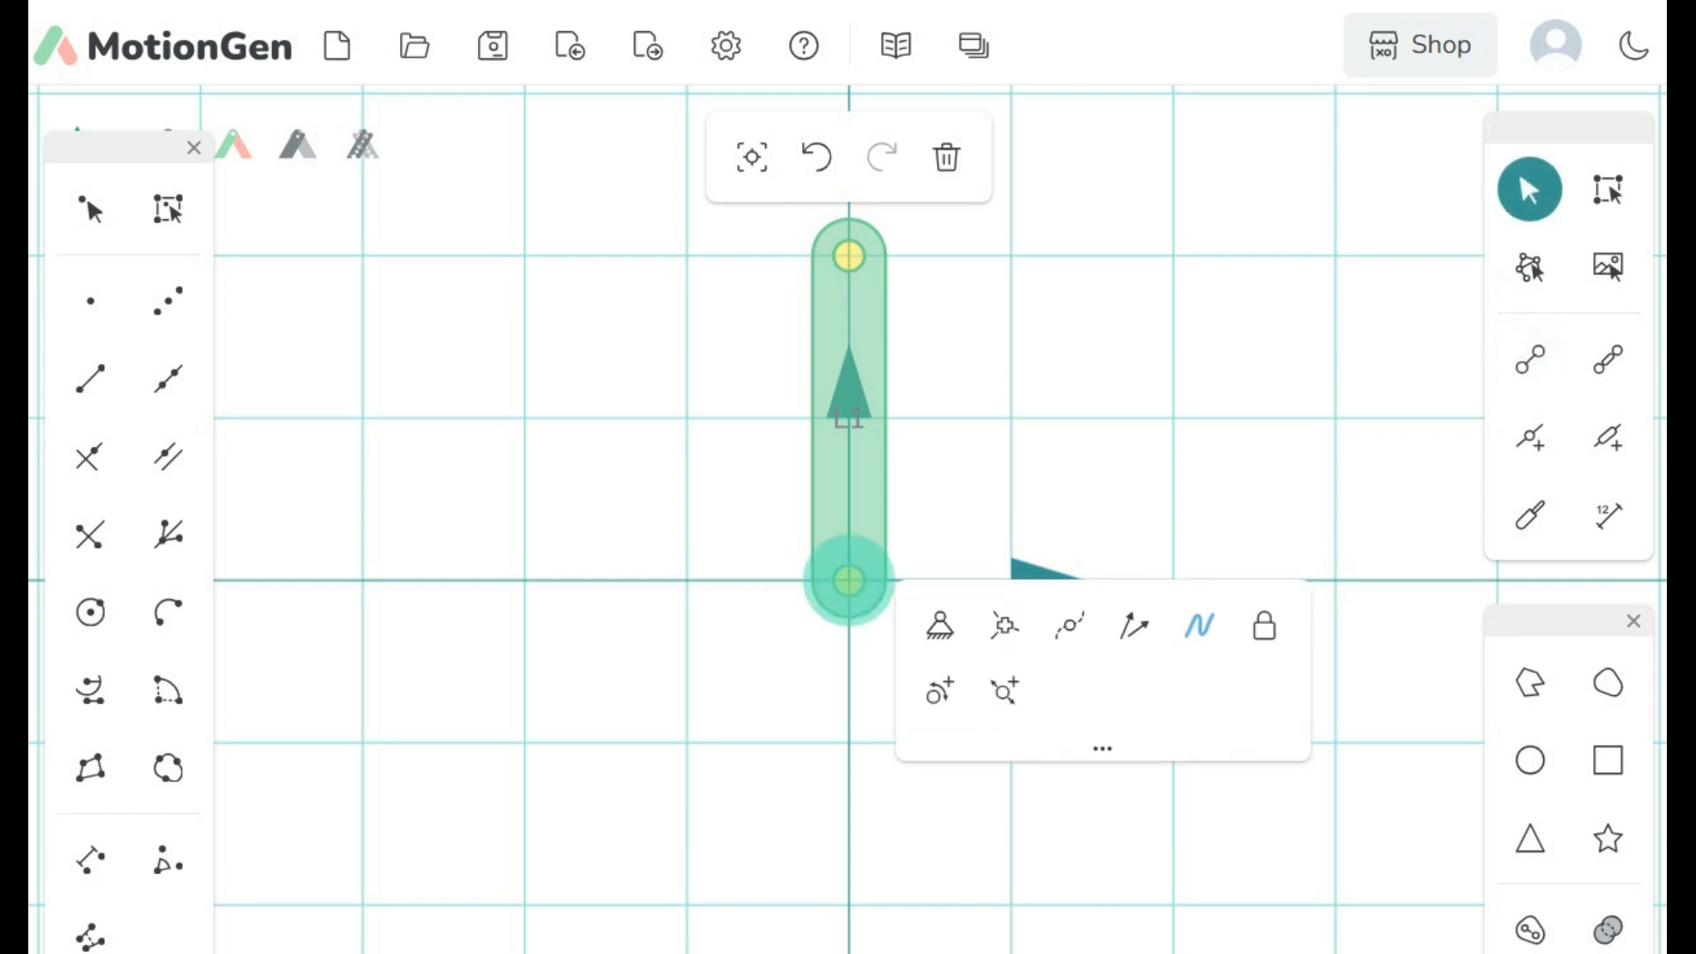
pyautogui.click(1103, 749)
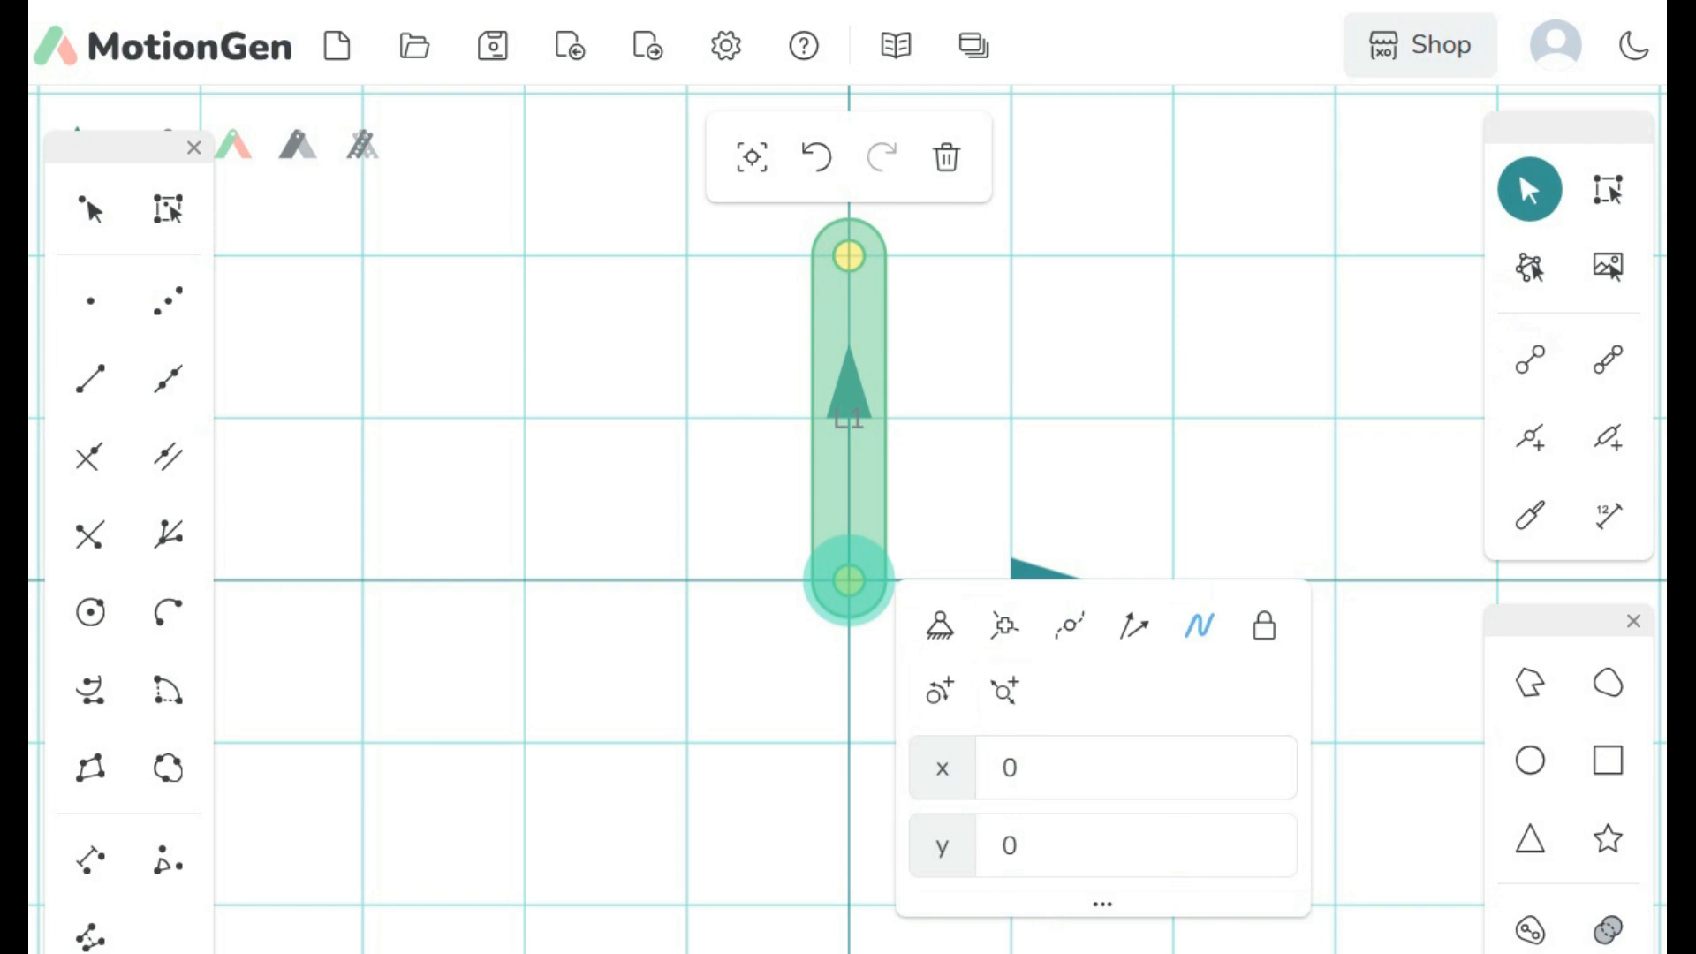
pyautogui.press('Escape')
pyautogui.click(849, 256)
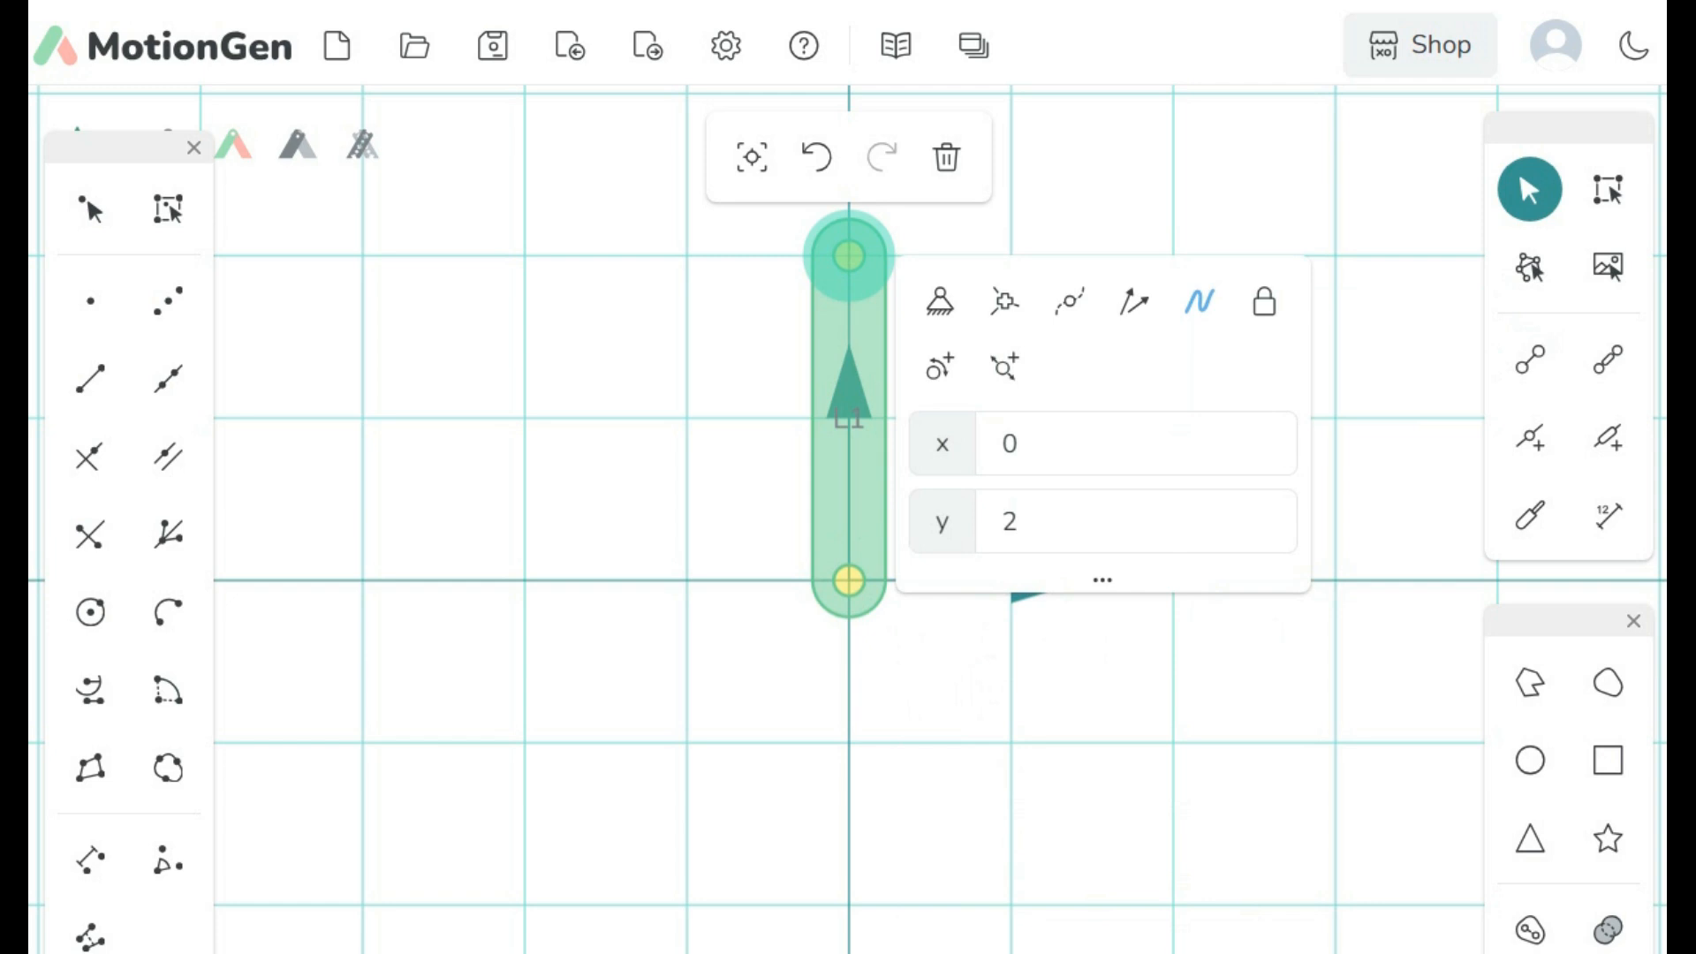
pyautogui.press('Escape')
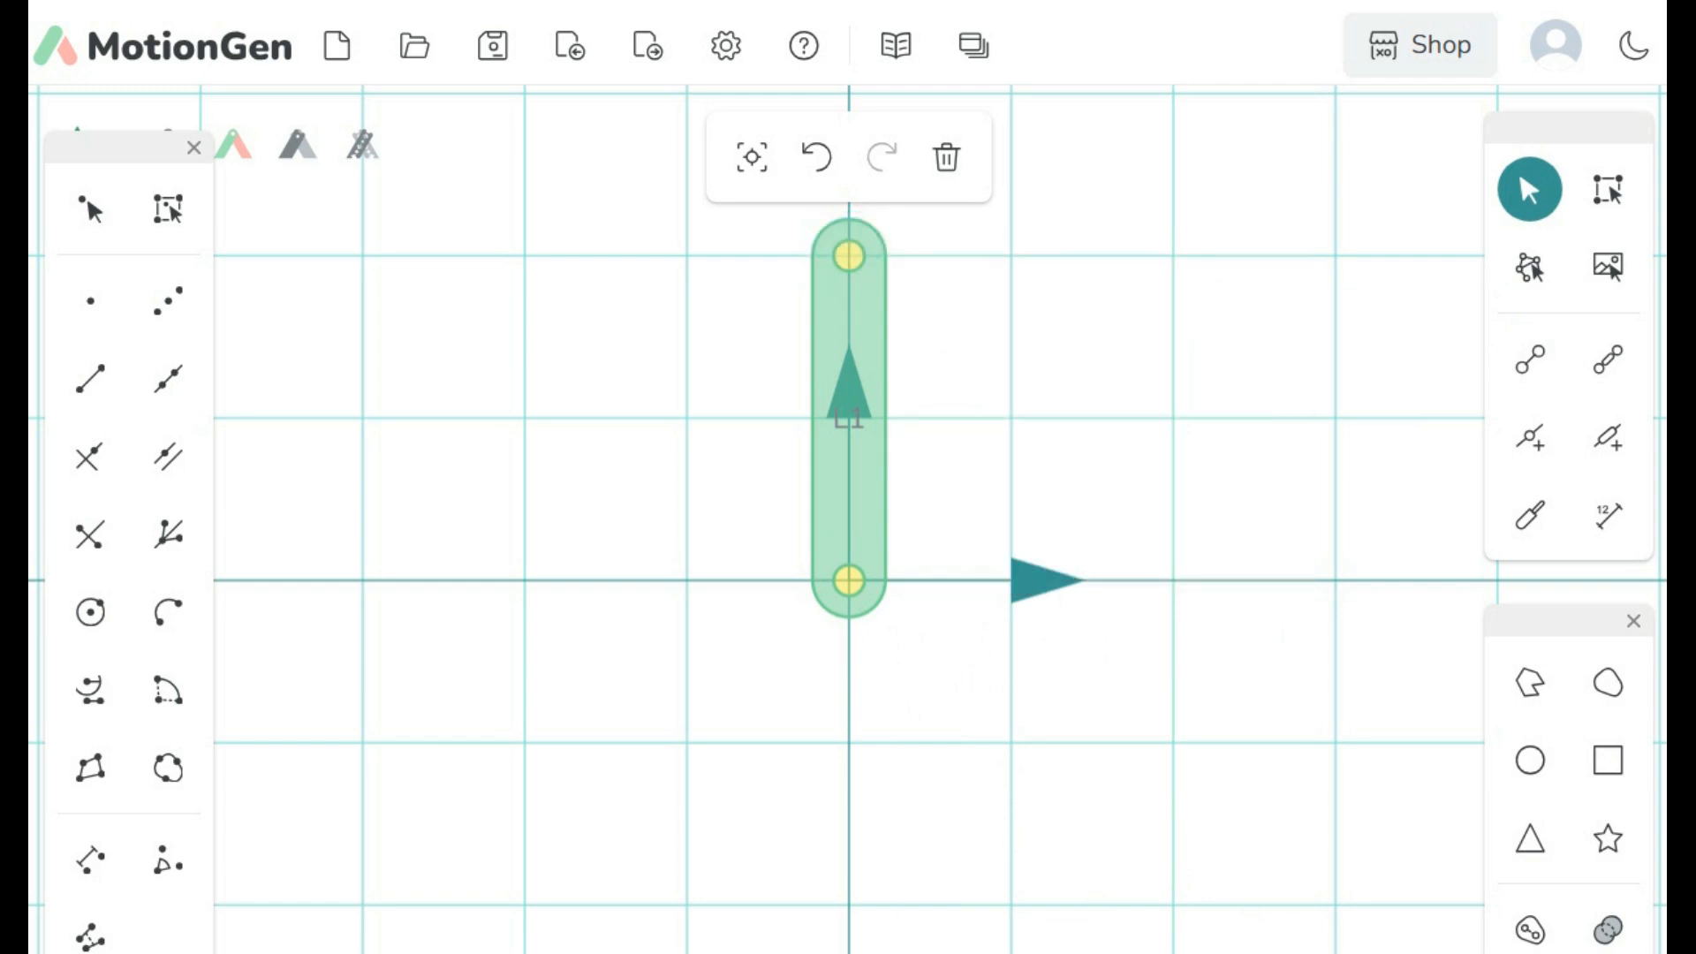
# Step: Ground the vertical link's lower joint and add a rotary actuator there with its rotation direction reversed
pyautogui.click(849, 580)
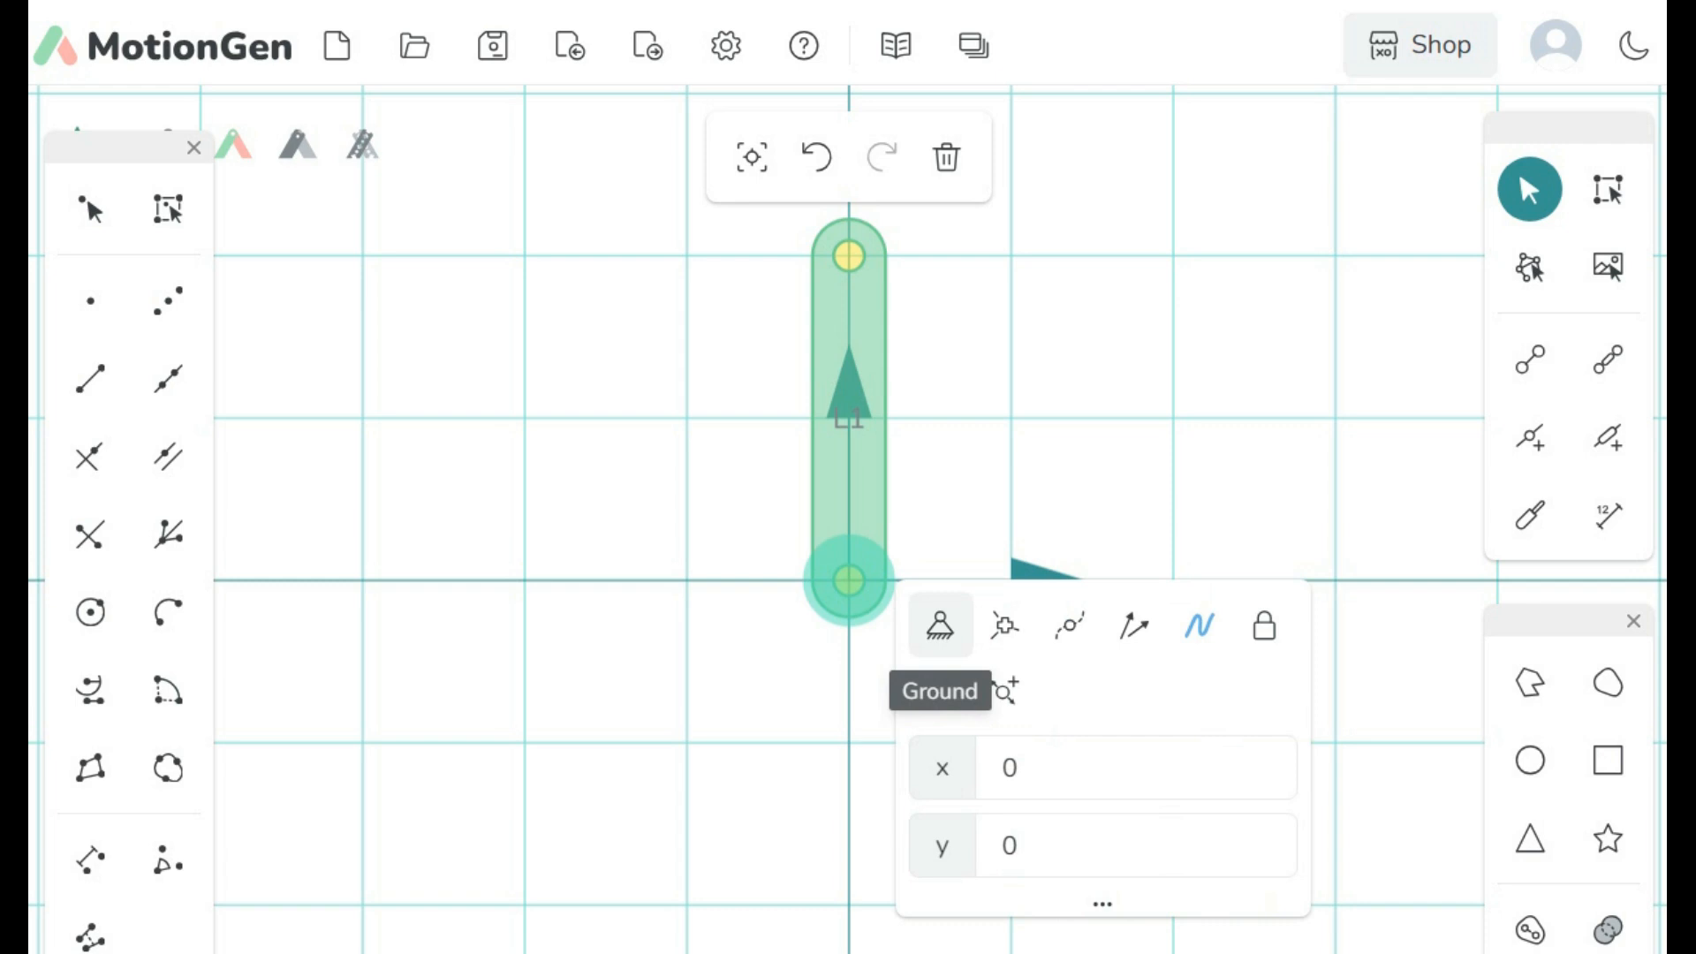
pyautogui.click(940, 625)
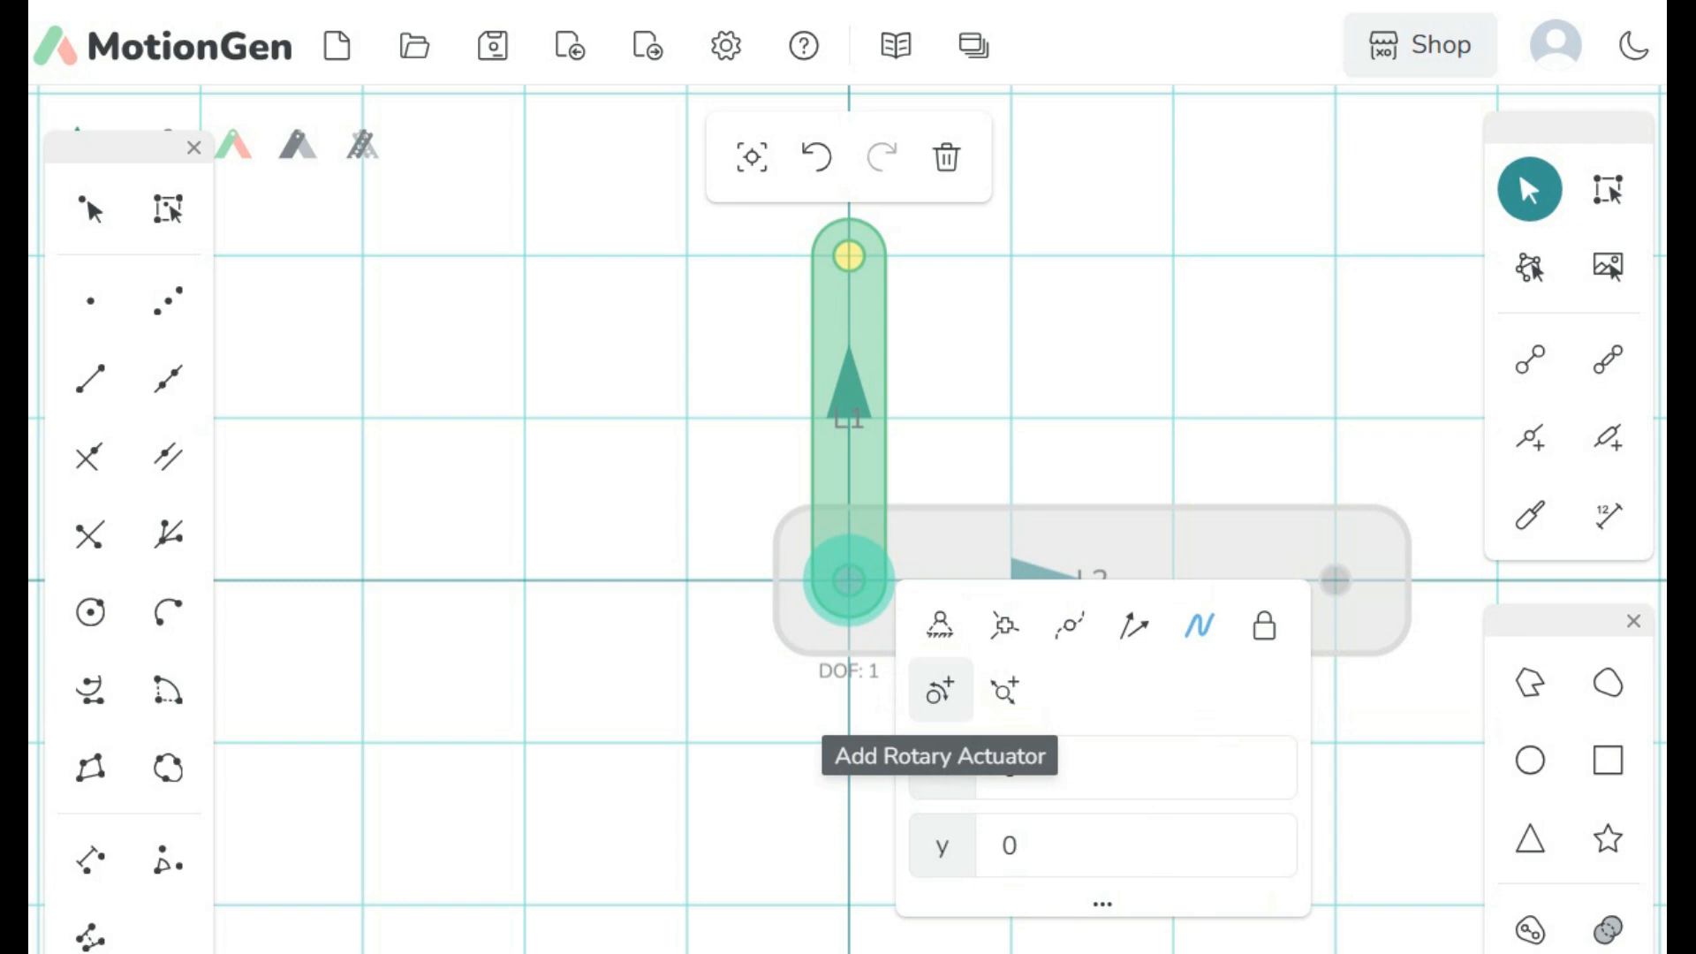
pyautogui.click(939, 689)
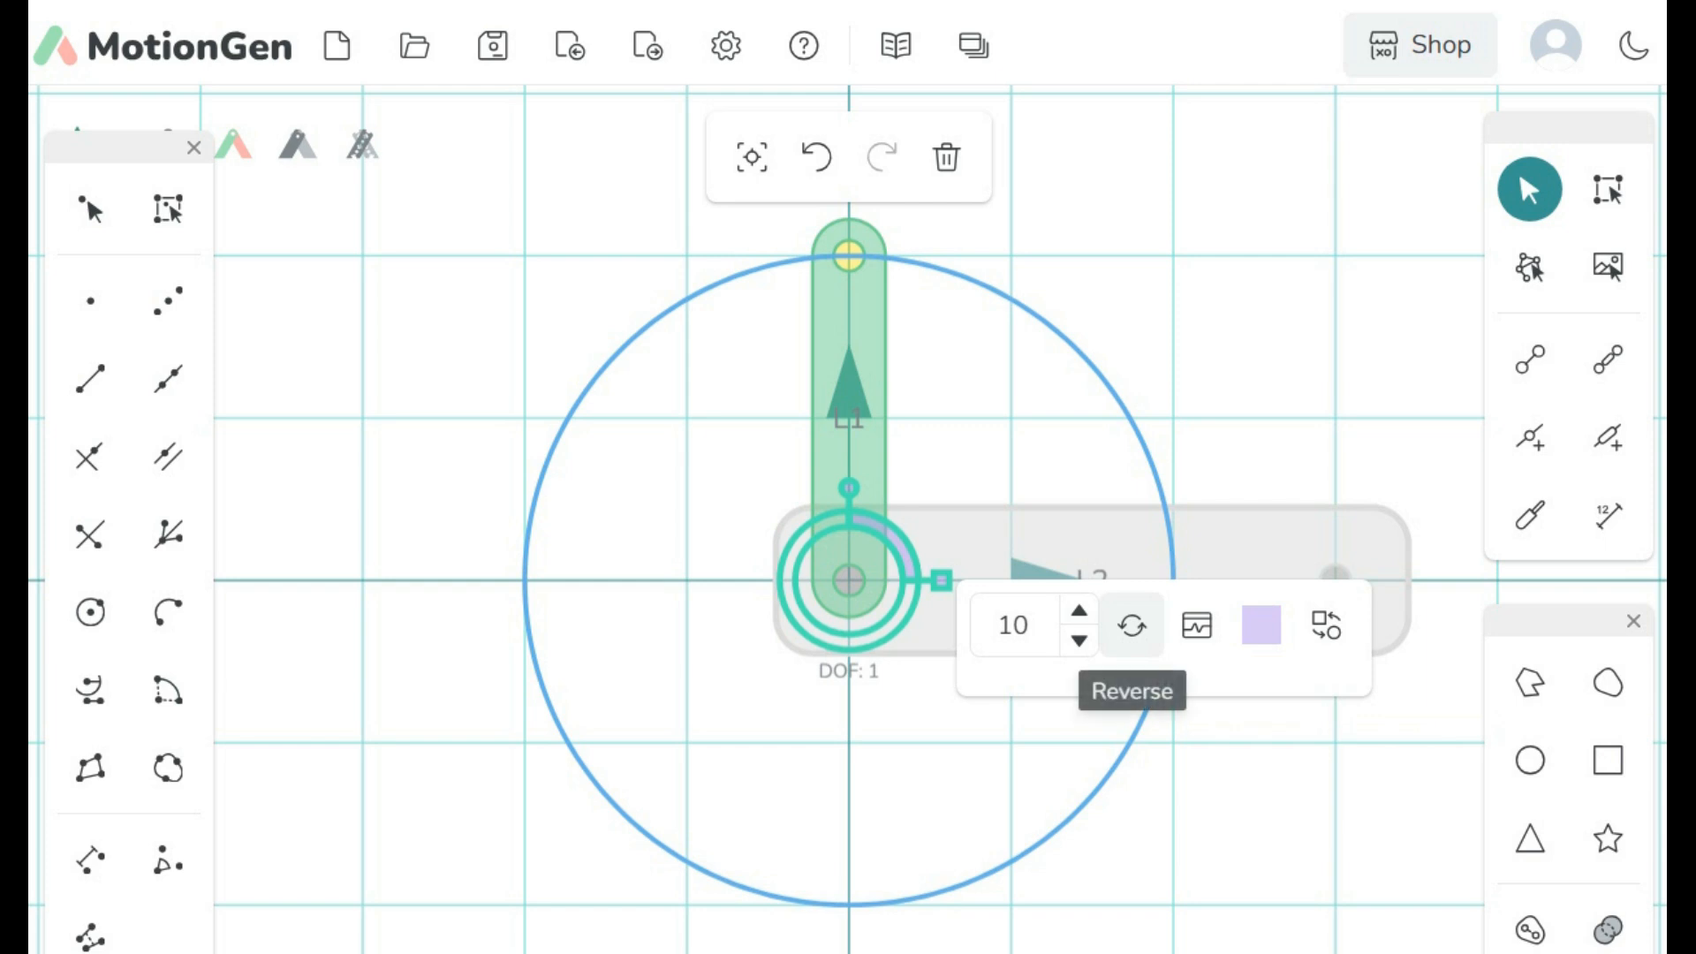
pyautogui.click(1131, 625)
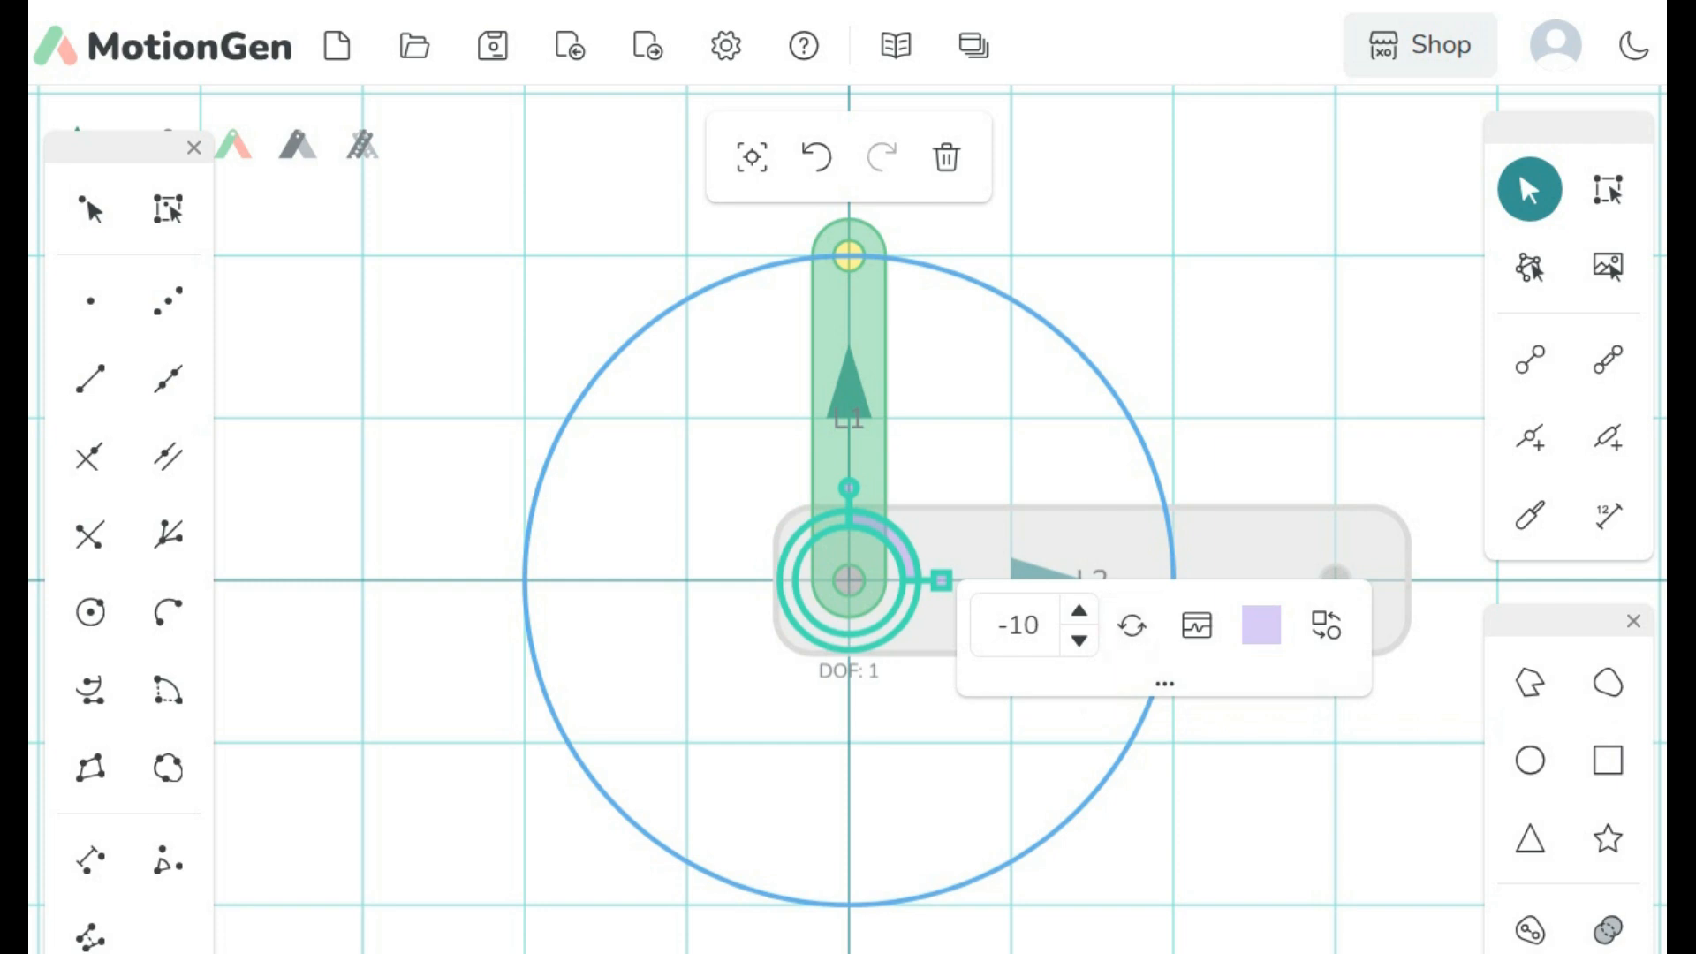
pyautogui.press('Escape')
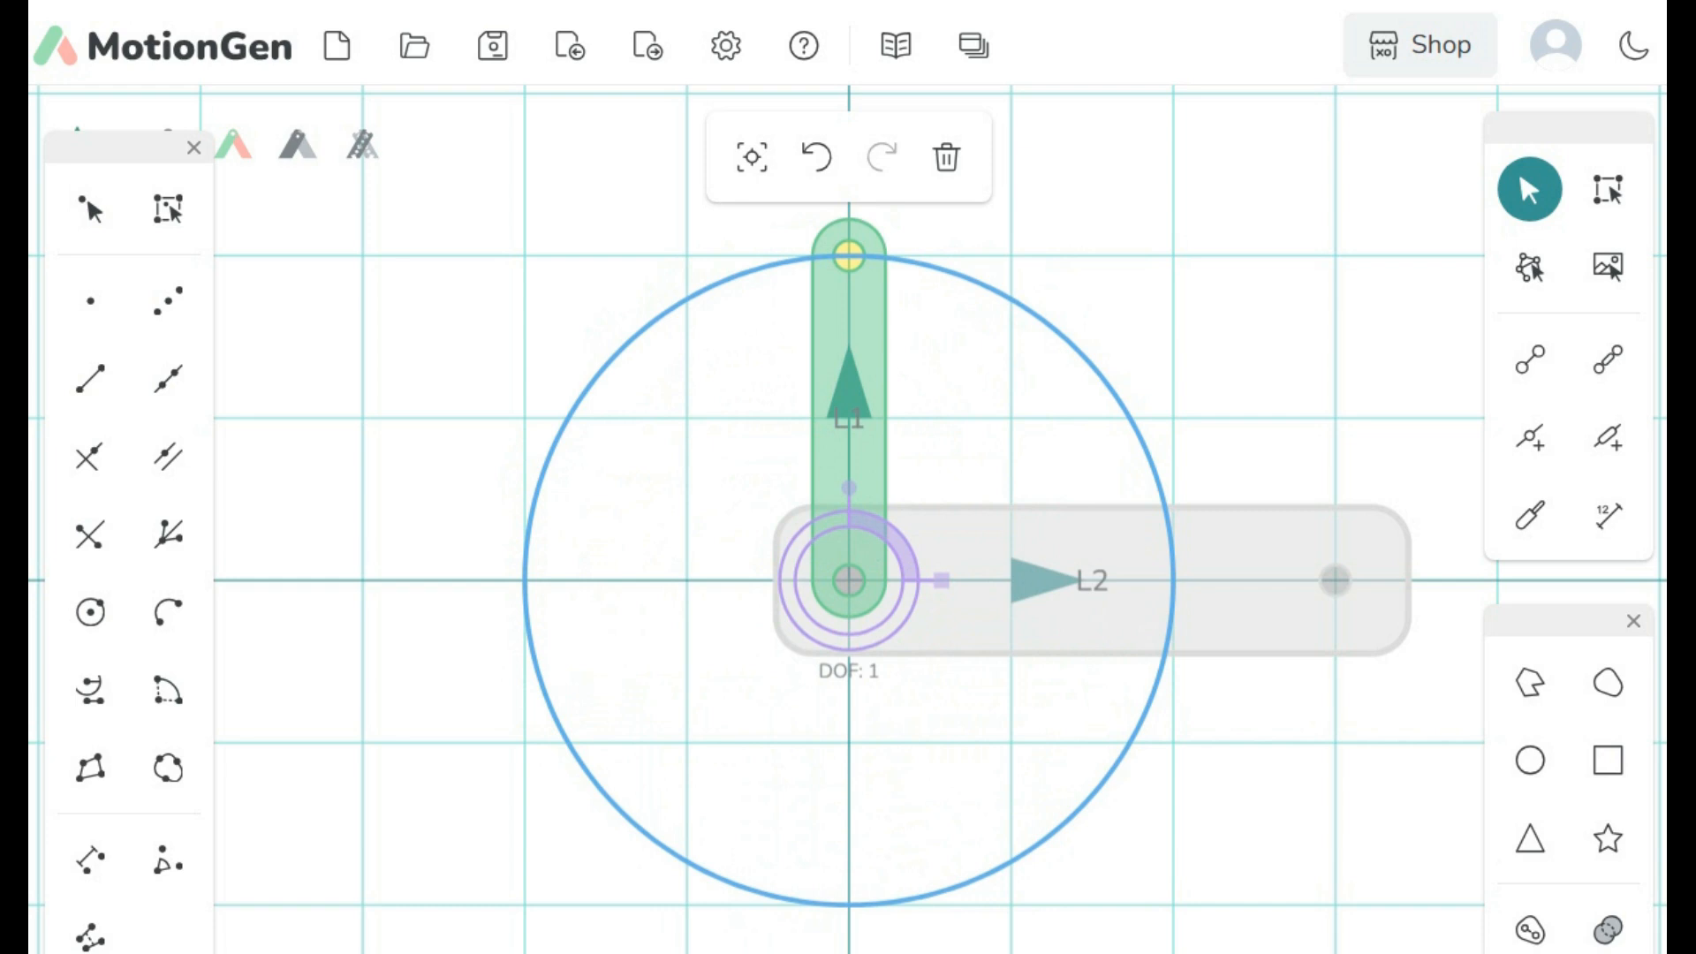
# Step: Set the speed of the rotary actuator at the origin joint to -5
pyautogui.click(849, 581)
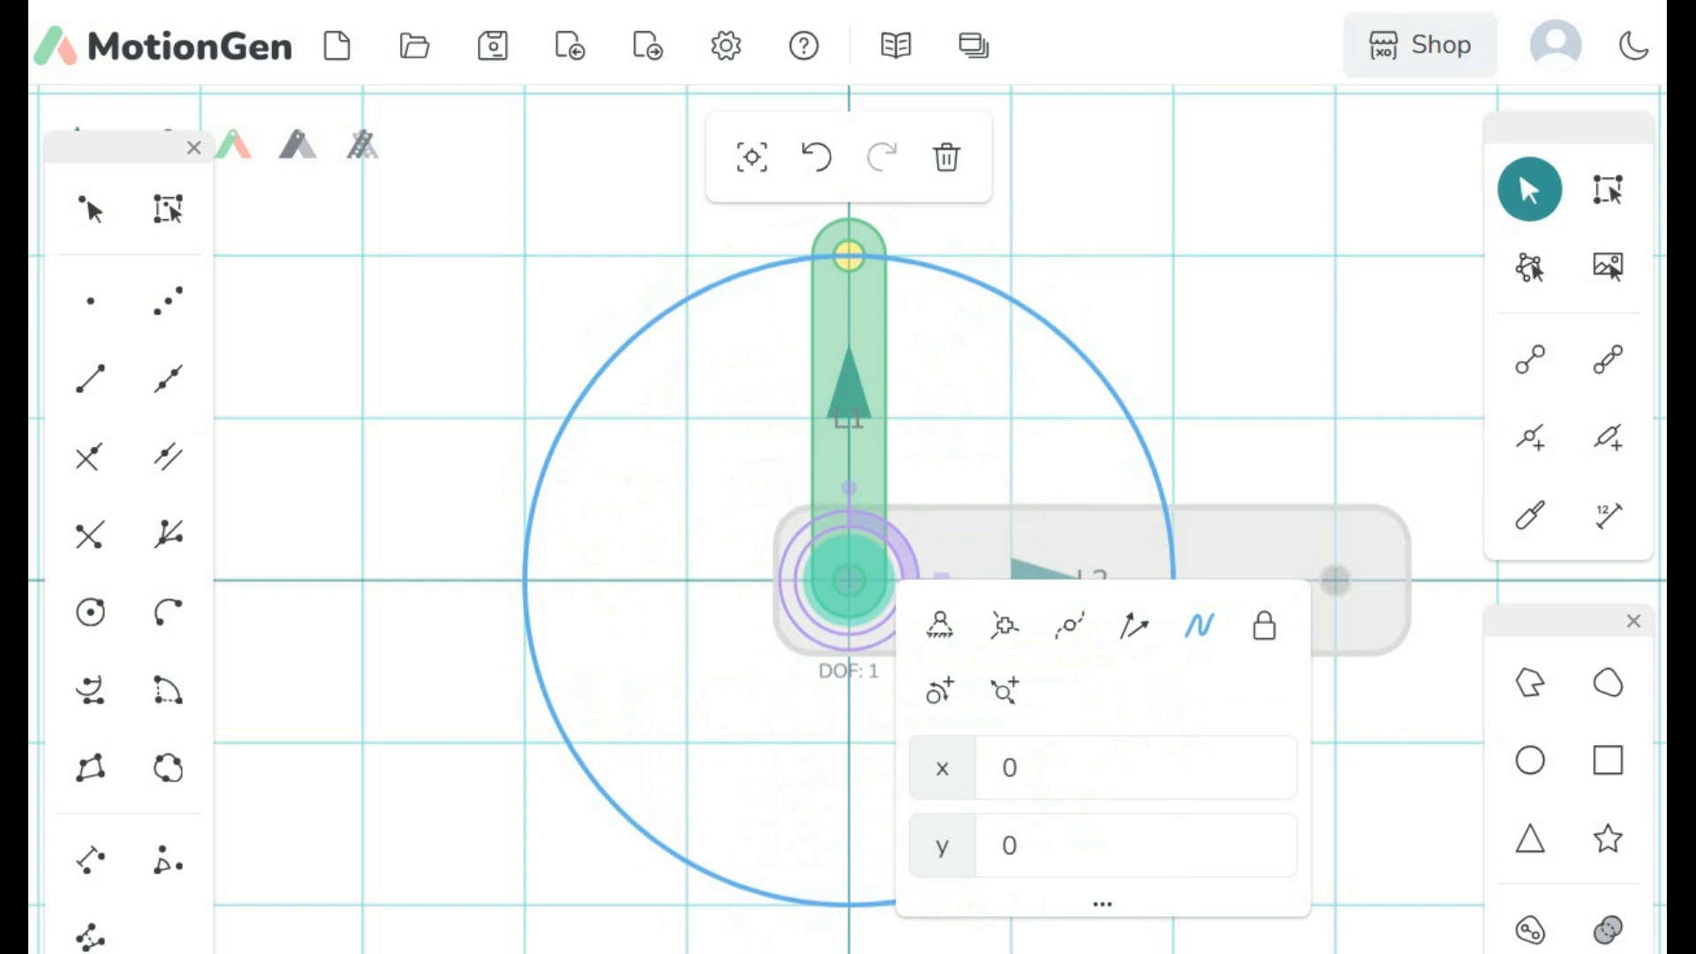
pyautogui.press('Escape')
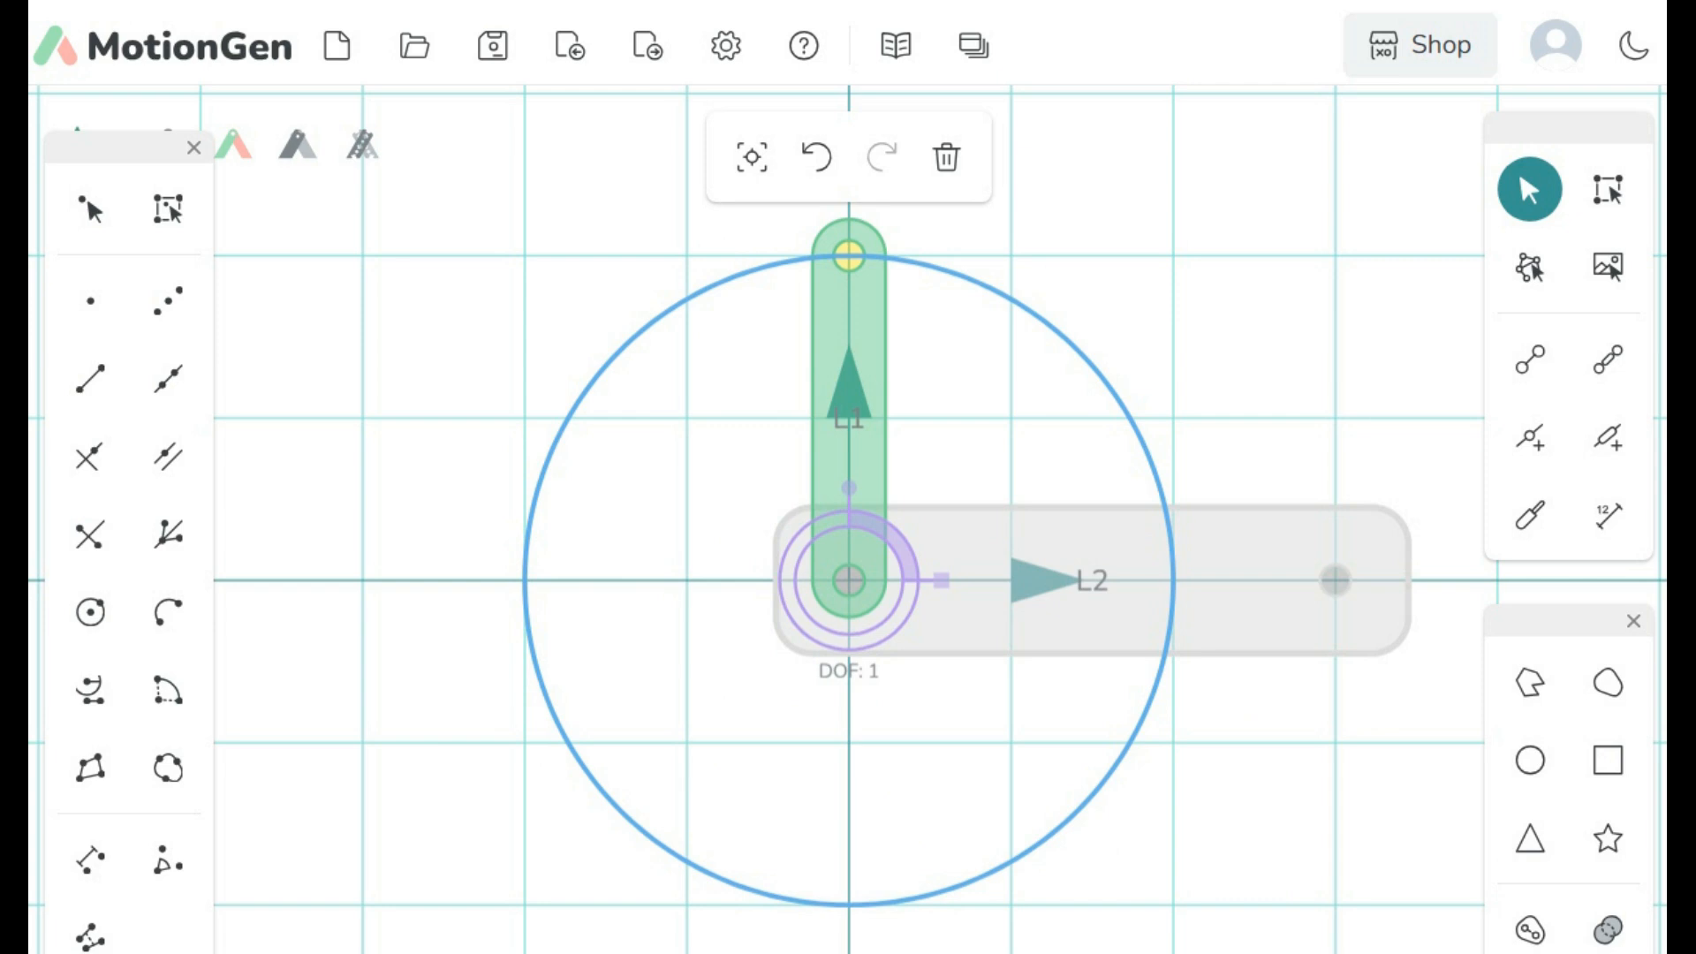
pyautogui.click(896, 537)
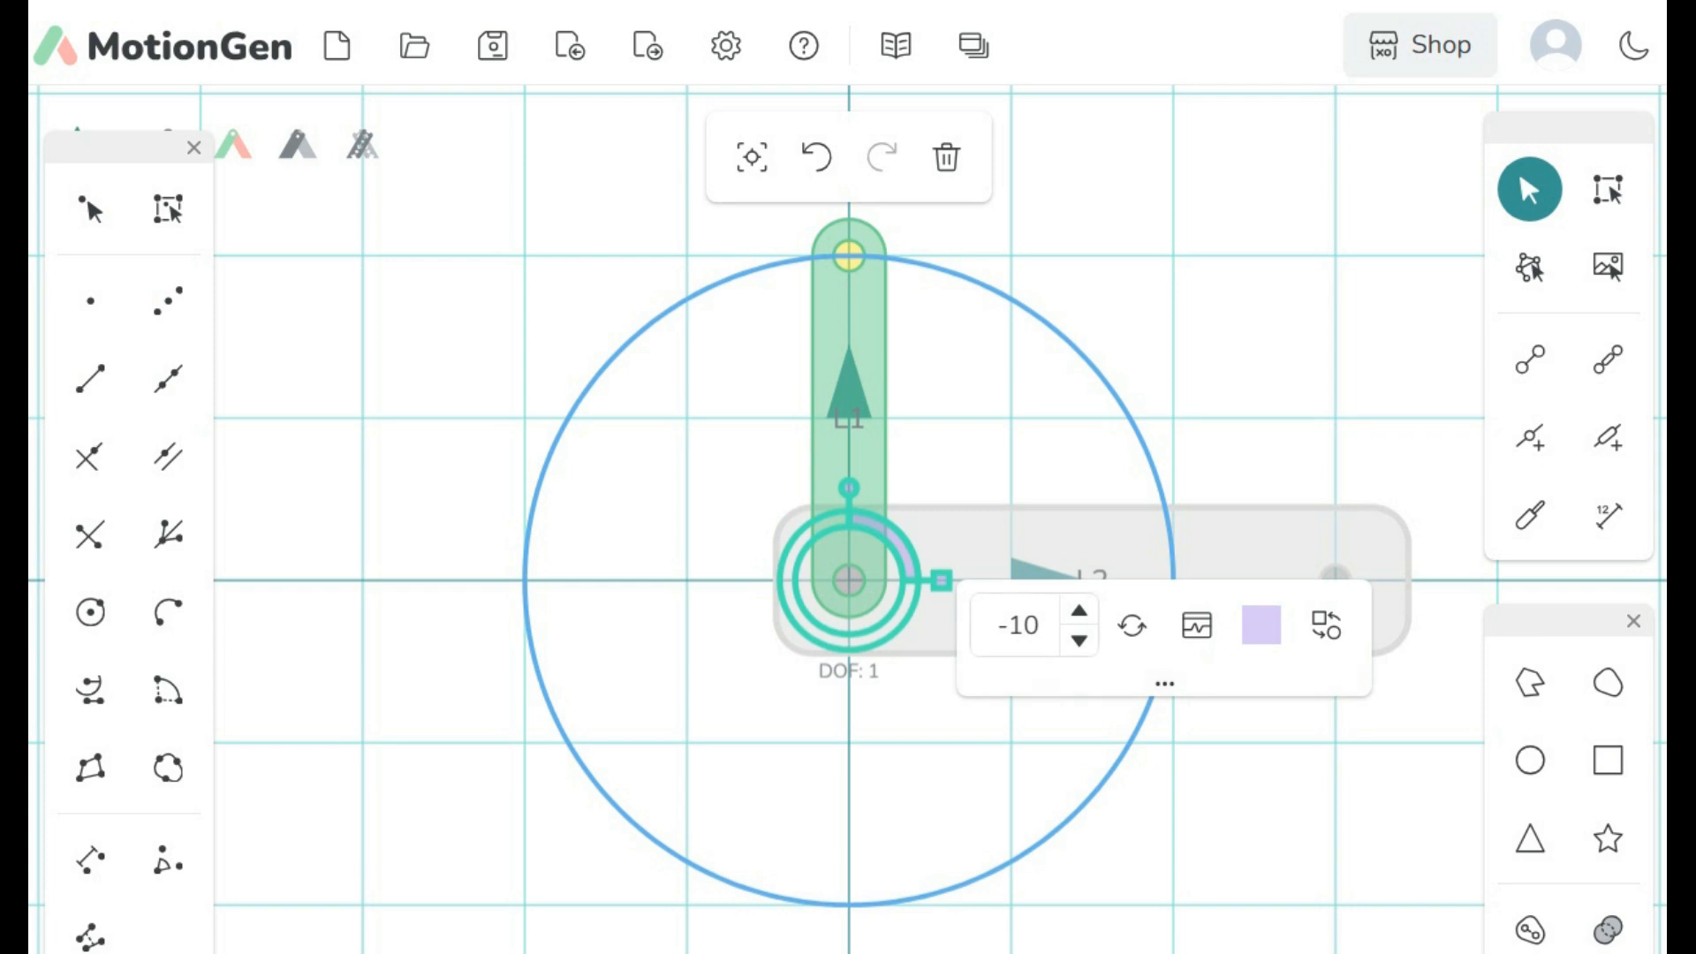
pyautogui.click(1037, 625)
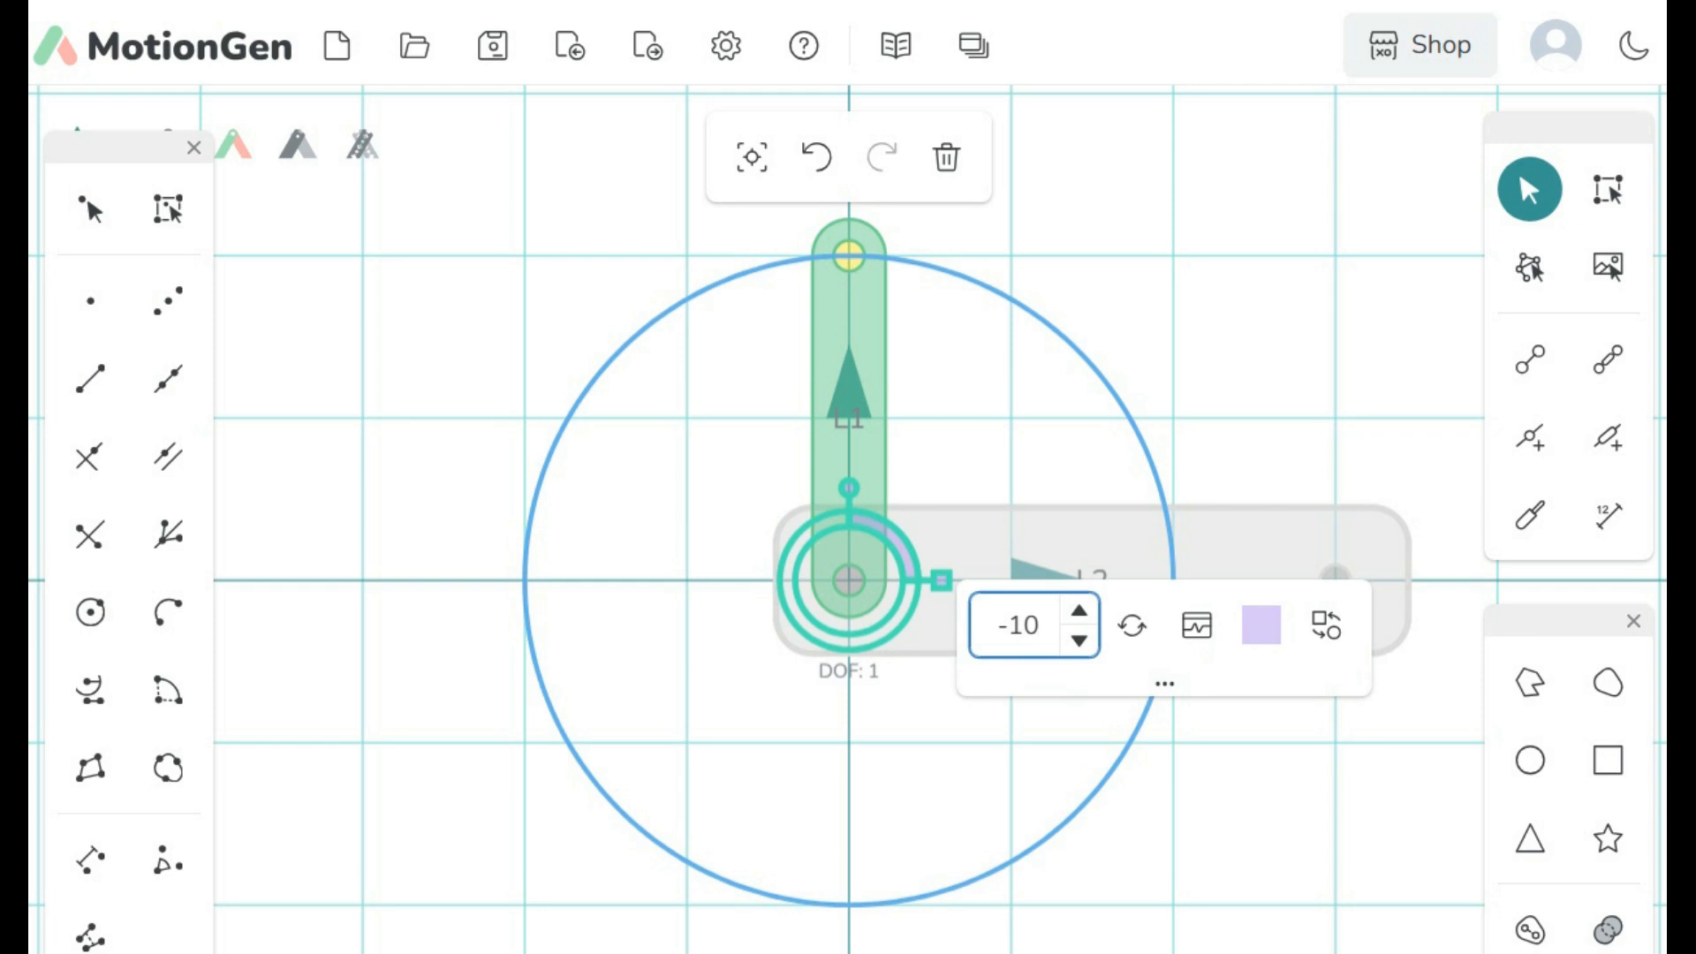
pyautogui.press('BackSpace')
pyautogui.press('BackSpace')
pyautogui.write('5')
pyautogui.press('Return')
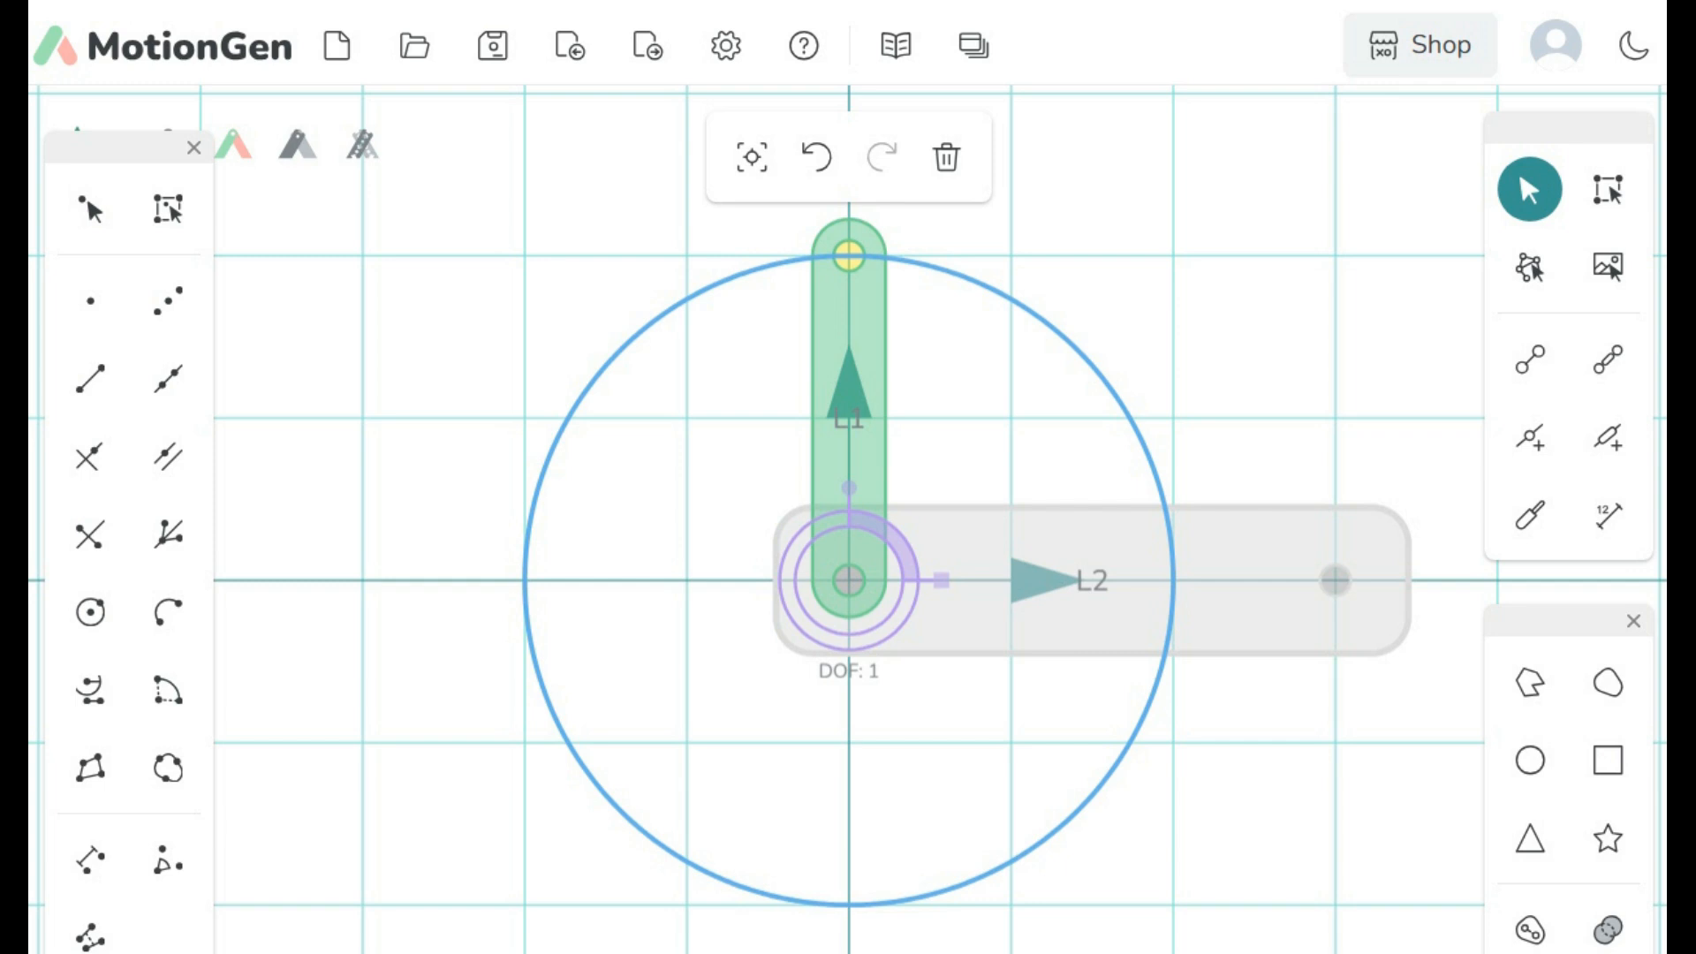
# Step: Draw a horizontal link along the x-axis from about x 1.45 to 7.1 and add a slot to it
pyautogui.scroll(1, 1202, 861)
pyautogui.scroll(-4, 1202, 861)
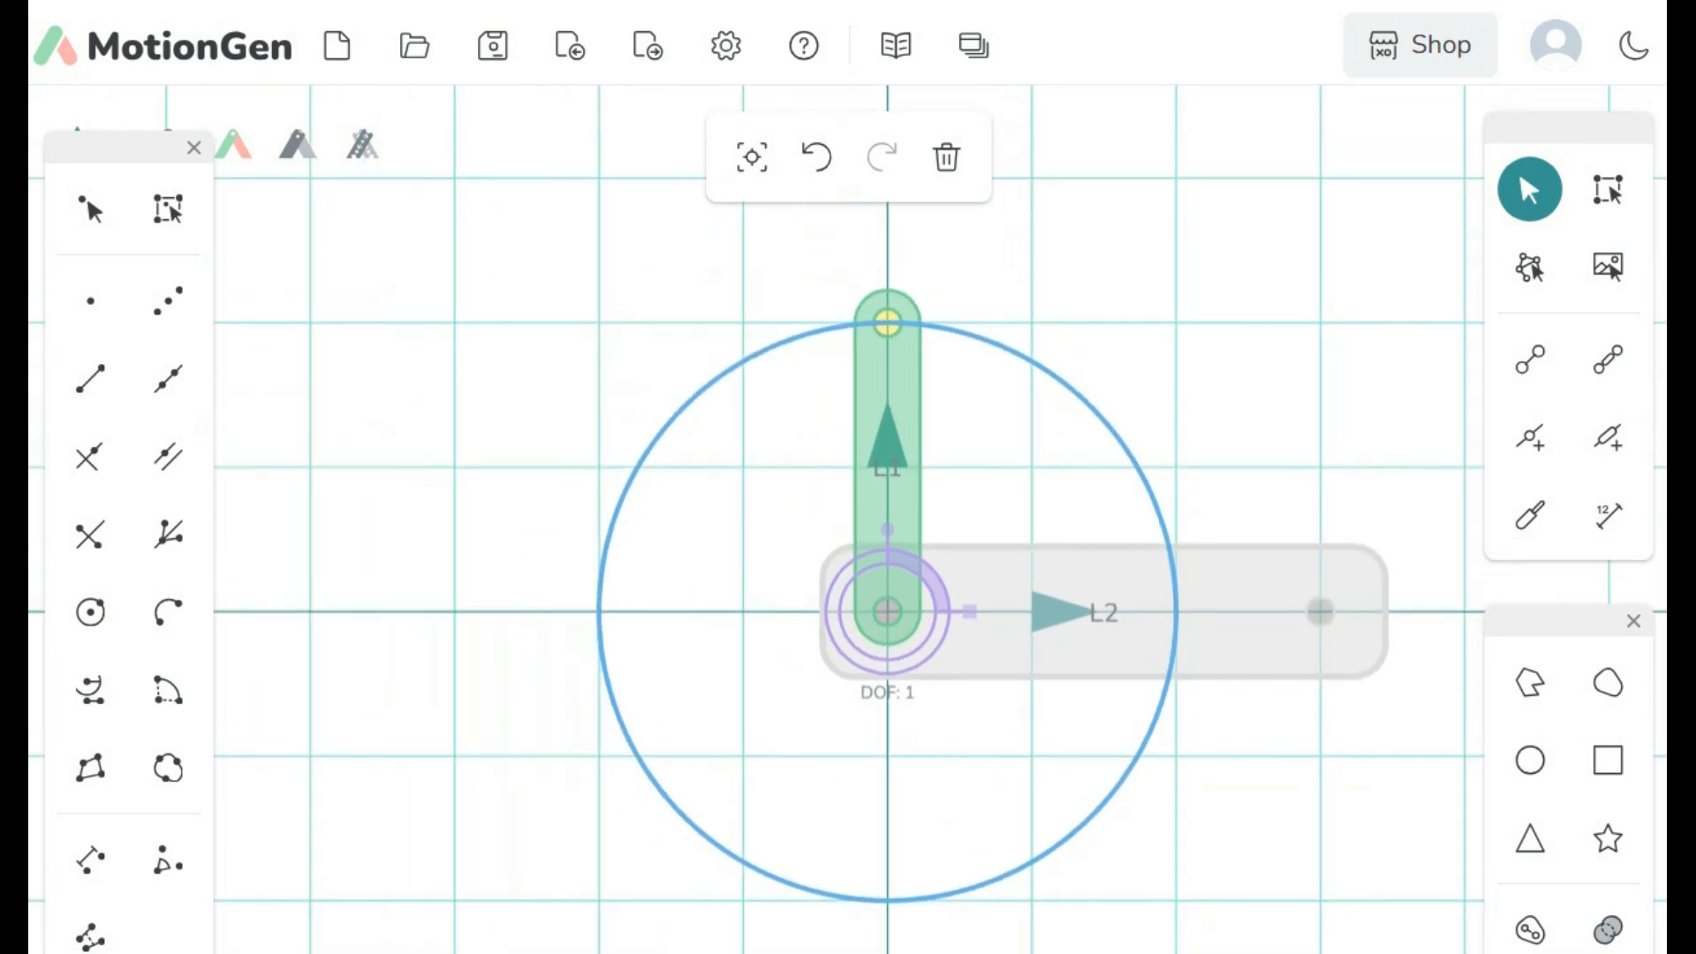
pyautogui.moveTo(1202, 862); pyautogui.dragTo(768, 732)
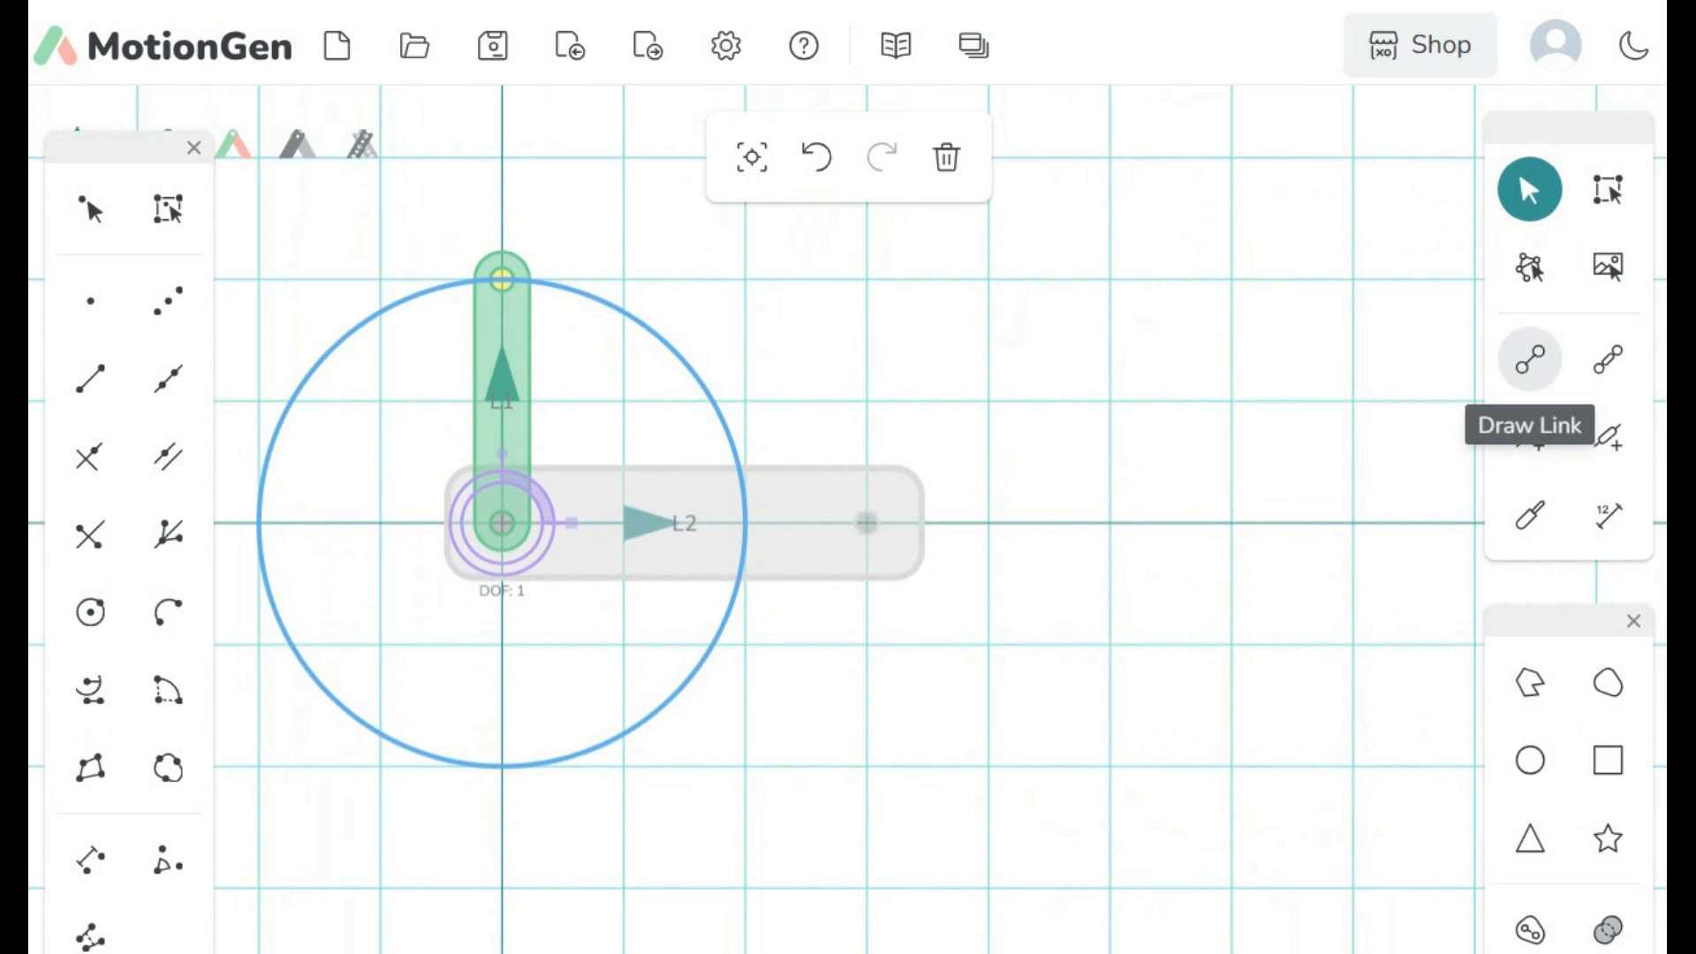
pyautogui.click(1530, 359)
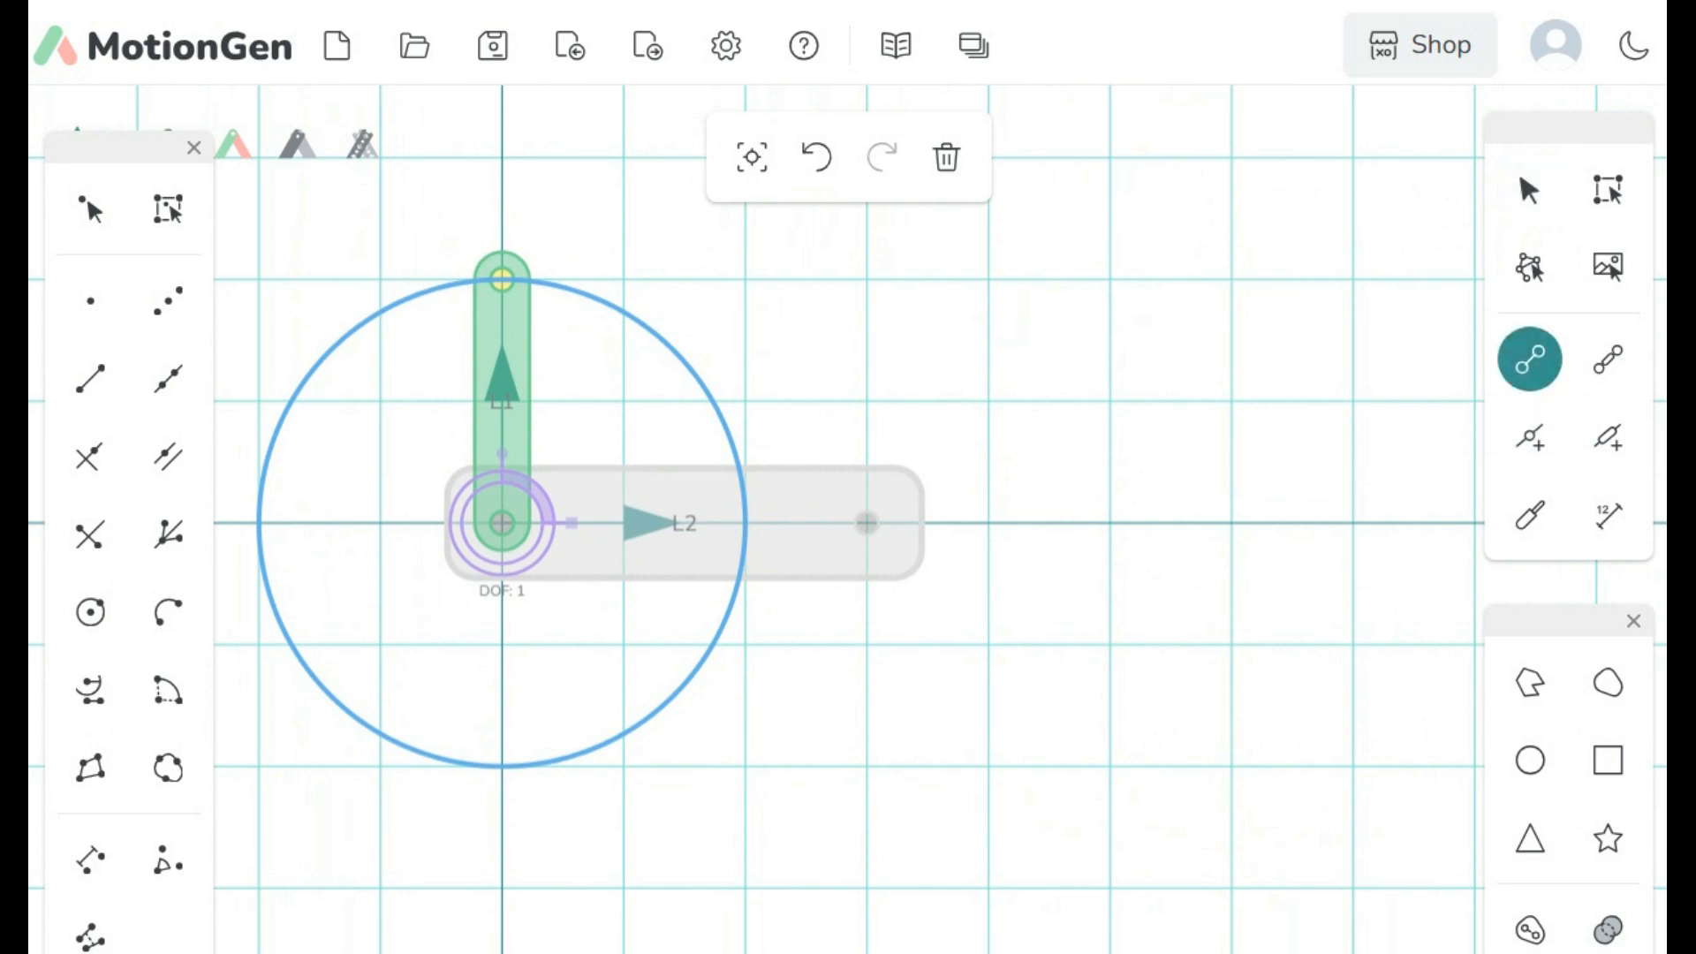
pyautogui.moveTo(679, 522)
pyautogui.mouseDown()
pyautogui.moveTo(1015, 504)
pyautogui.moveTo(1381, 519)
pyautogui.moveTo(1365, 523)
pyautogui.mouseUp()
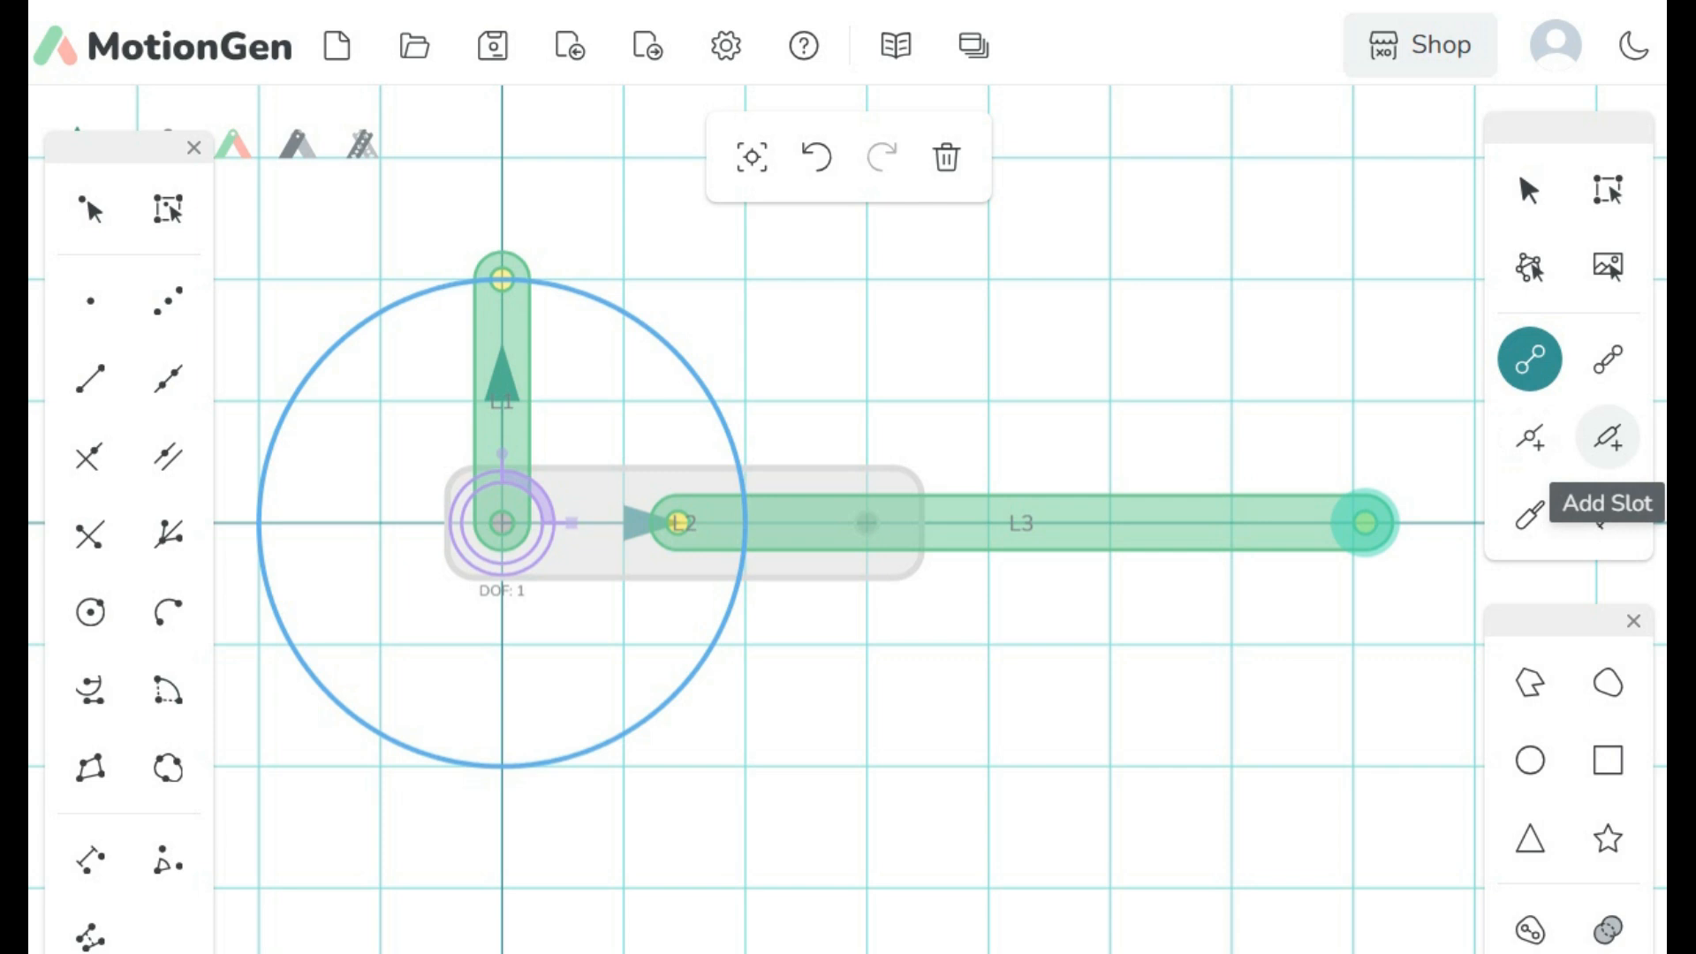
pyautogui.click(1607, 436)
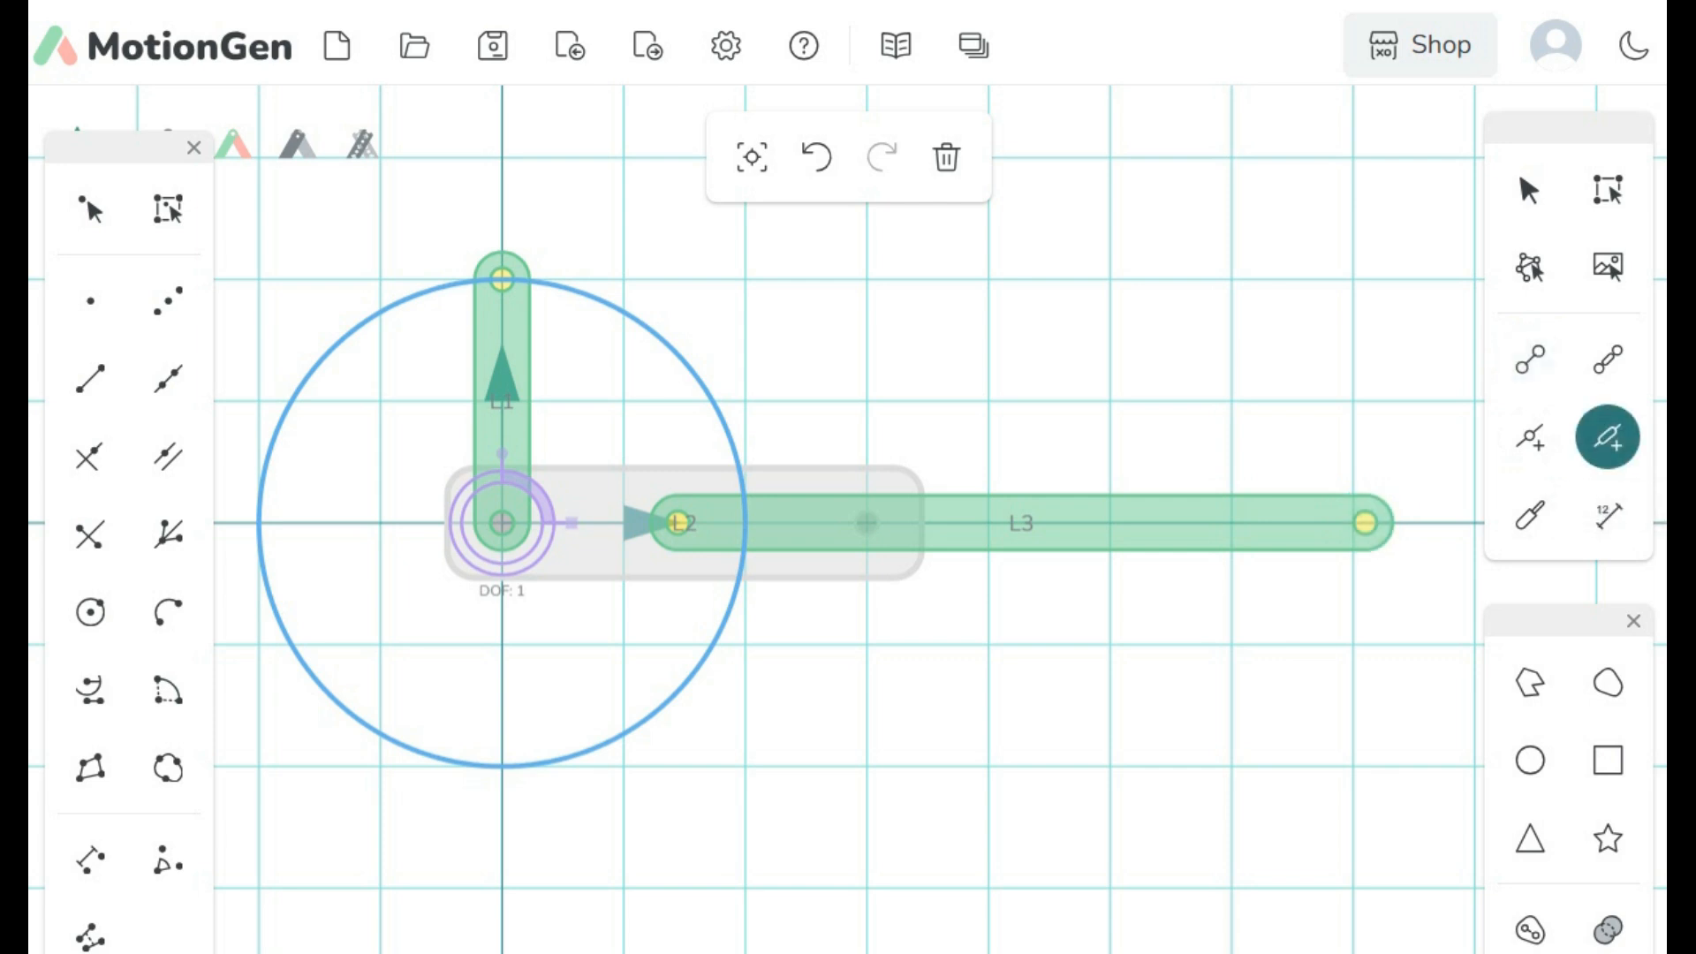
pyautogui.click(1021, 523)
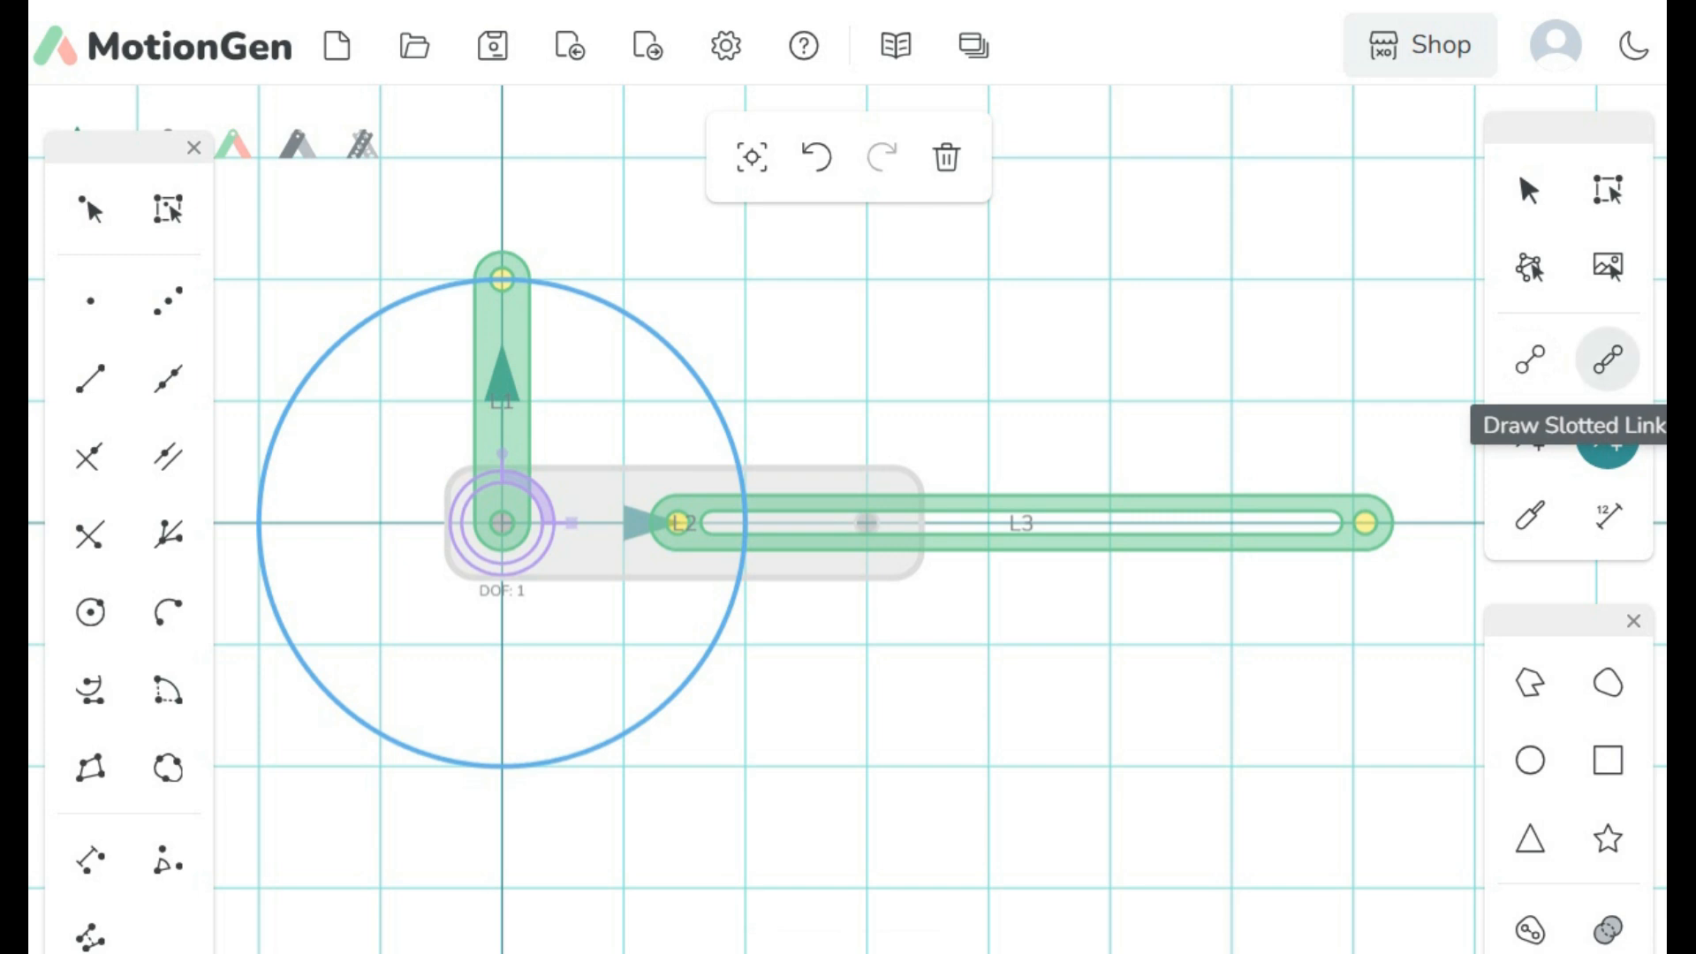
# Step: Draw a separate horizontal slotted link below the mechanism and delete it again
pyautogui.click(1608, 359)
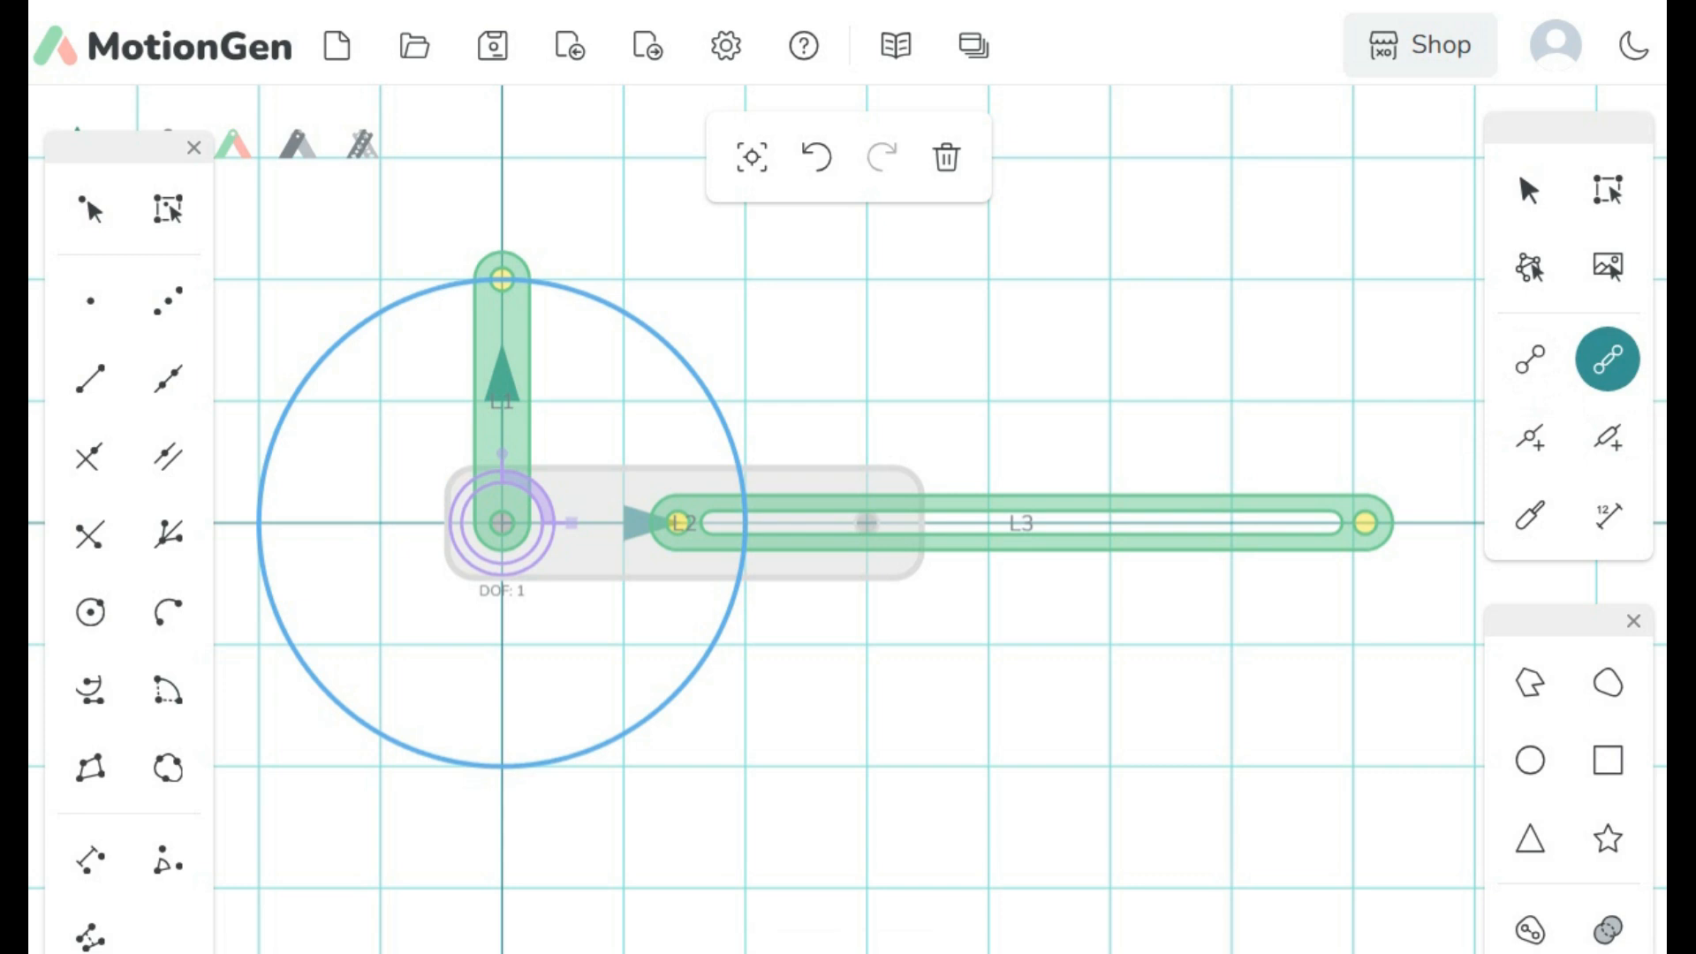
pyautogui.moveTo(644, 819)
pyautogui.mouseDown()
pyautogui.moveTo(1083, 804)
pyautogui.moveTo(1274, 818)
pyautogui.mouseUp()
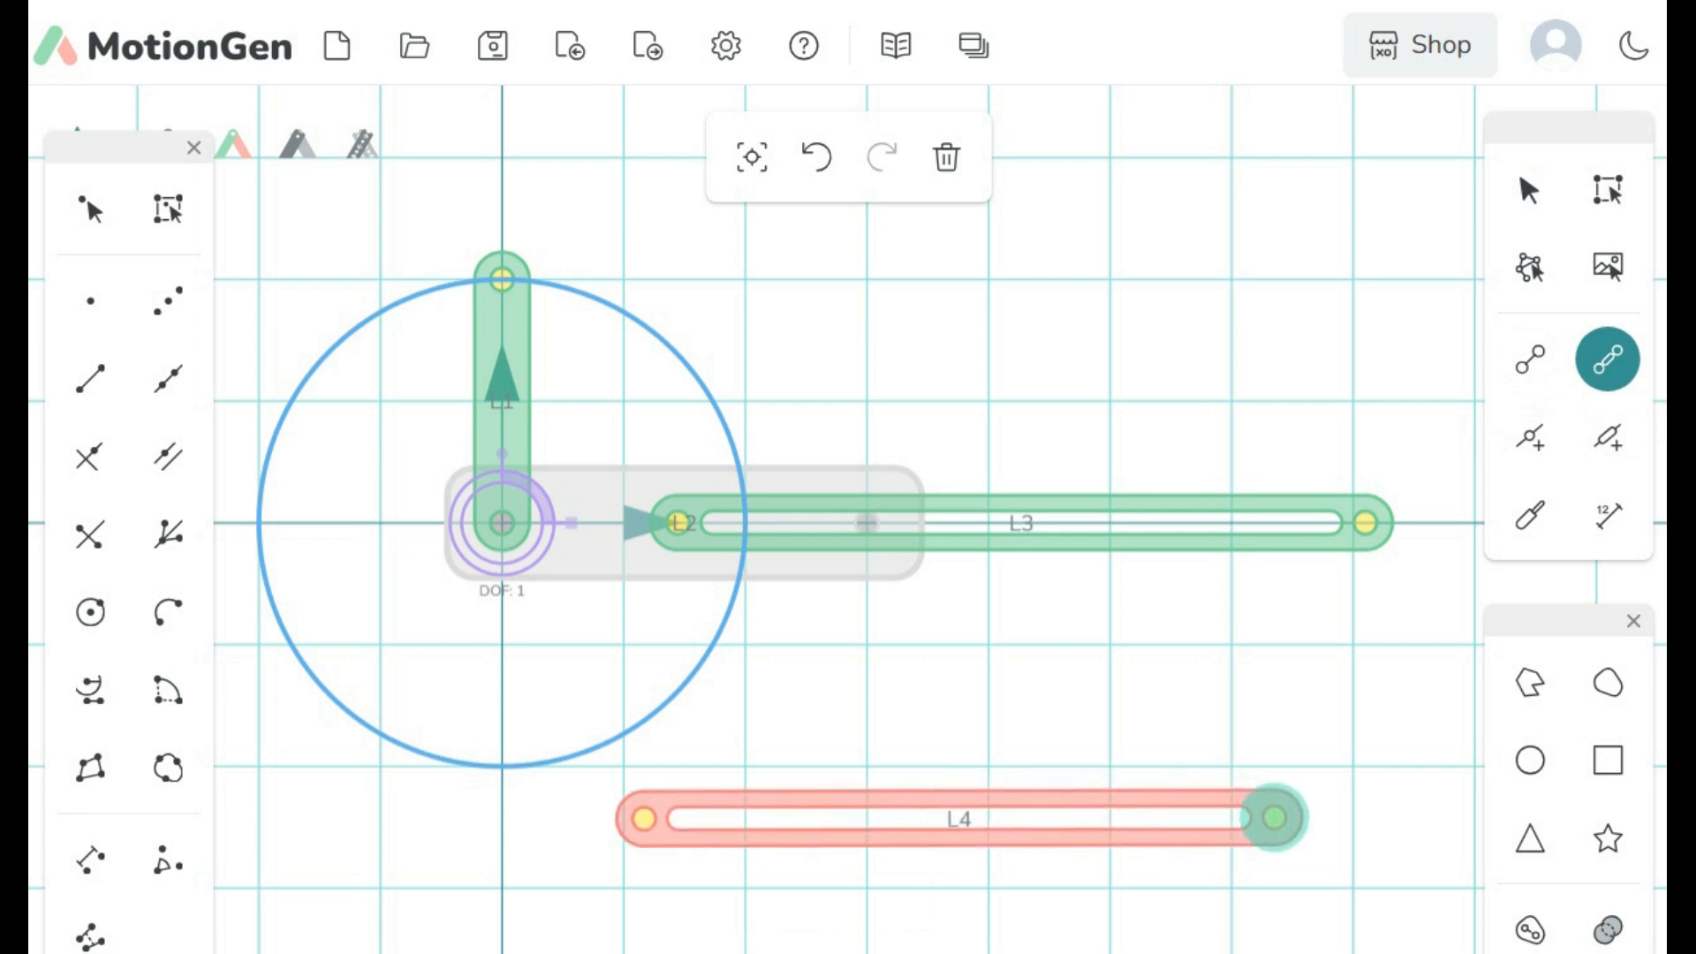
pyautogui.press('Escape')
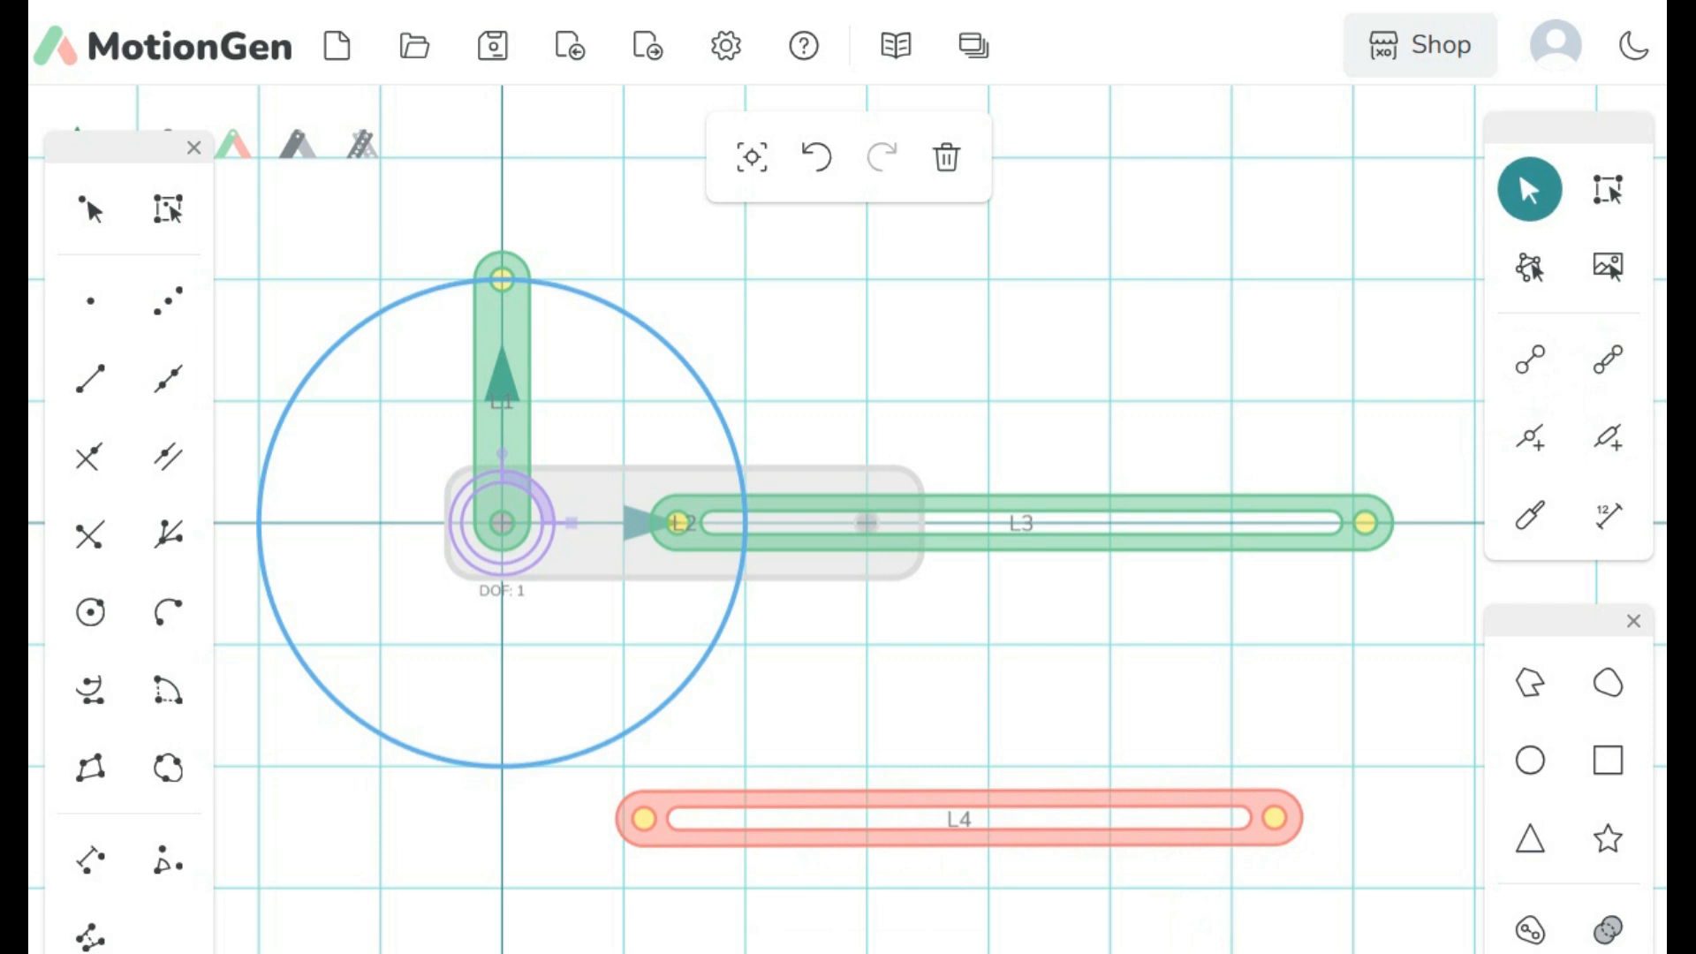
pyautogui.click(959, 819)
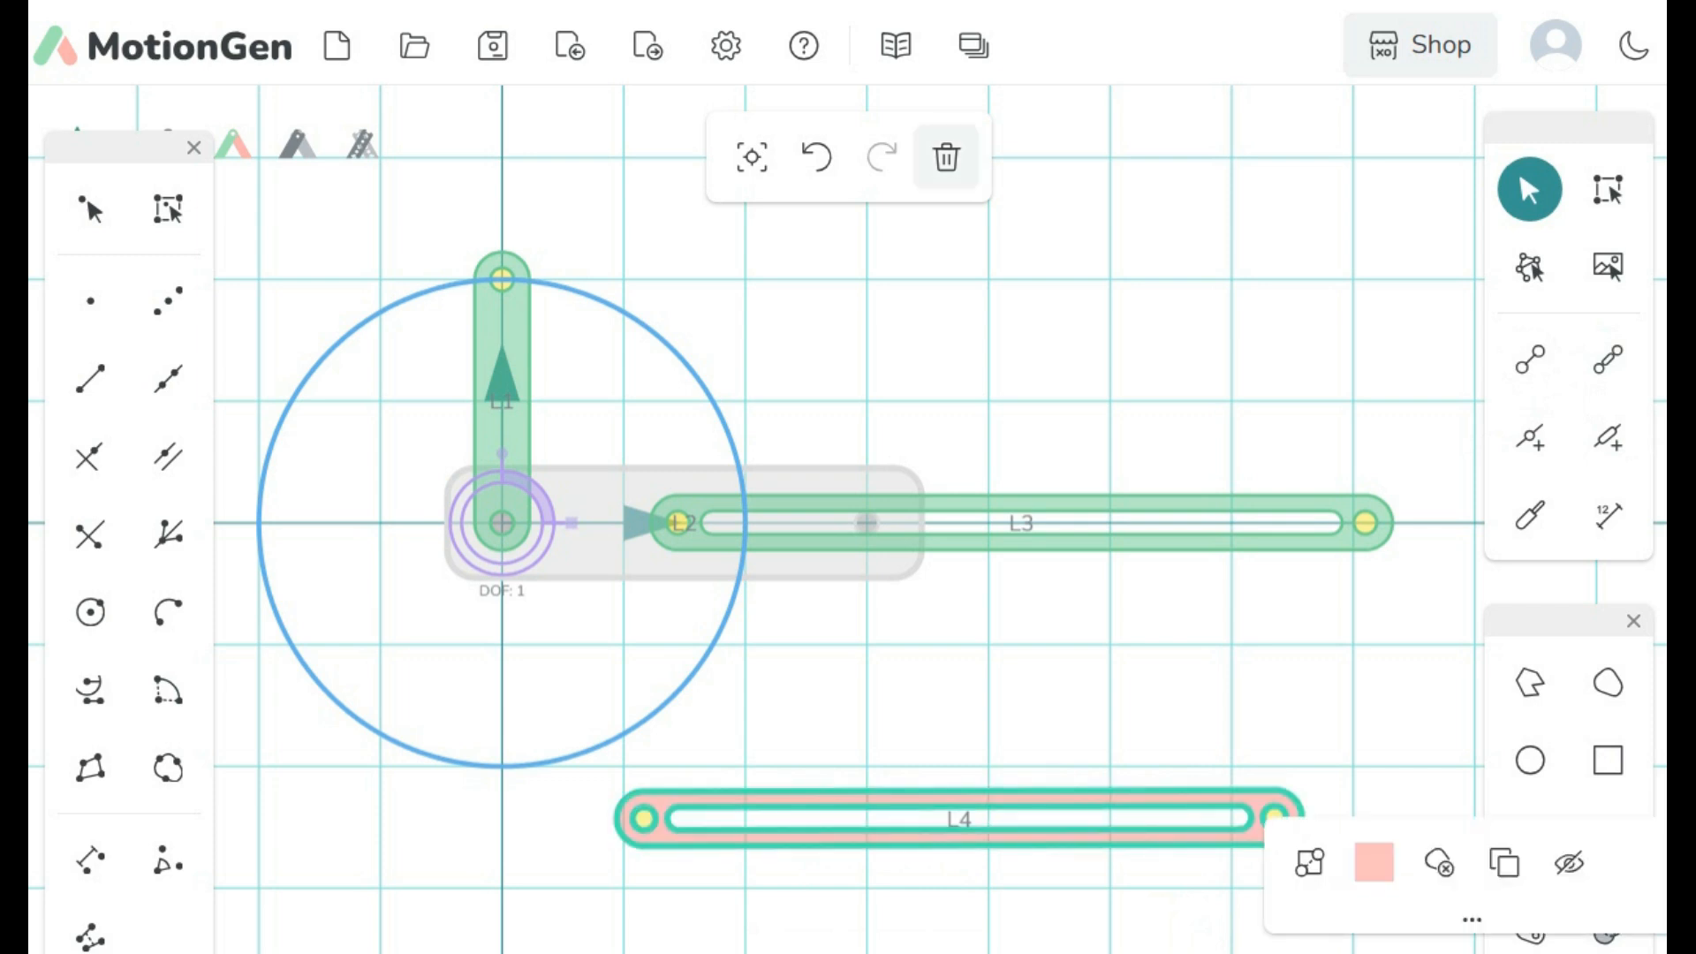
pyautogui.click(946, 157)
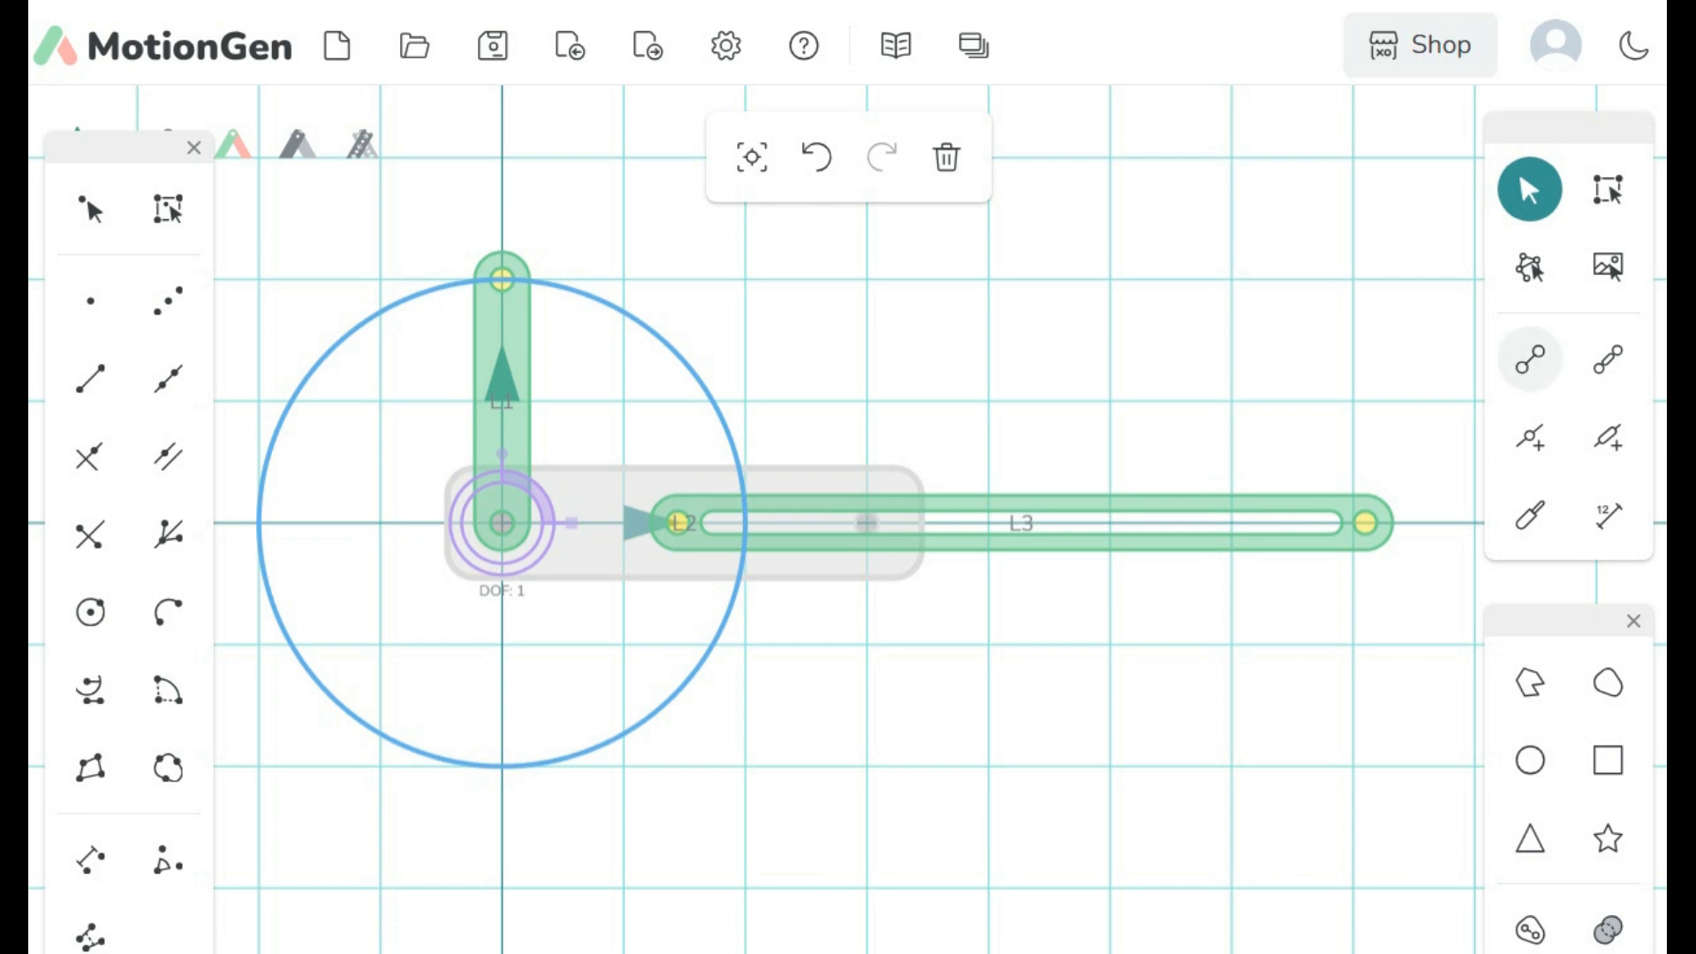
# Step: Draw a connecting link from the crank's upper joint to the middle of the horizontal link's slot
pyautogui.click(1530, 358)
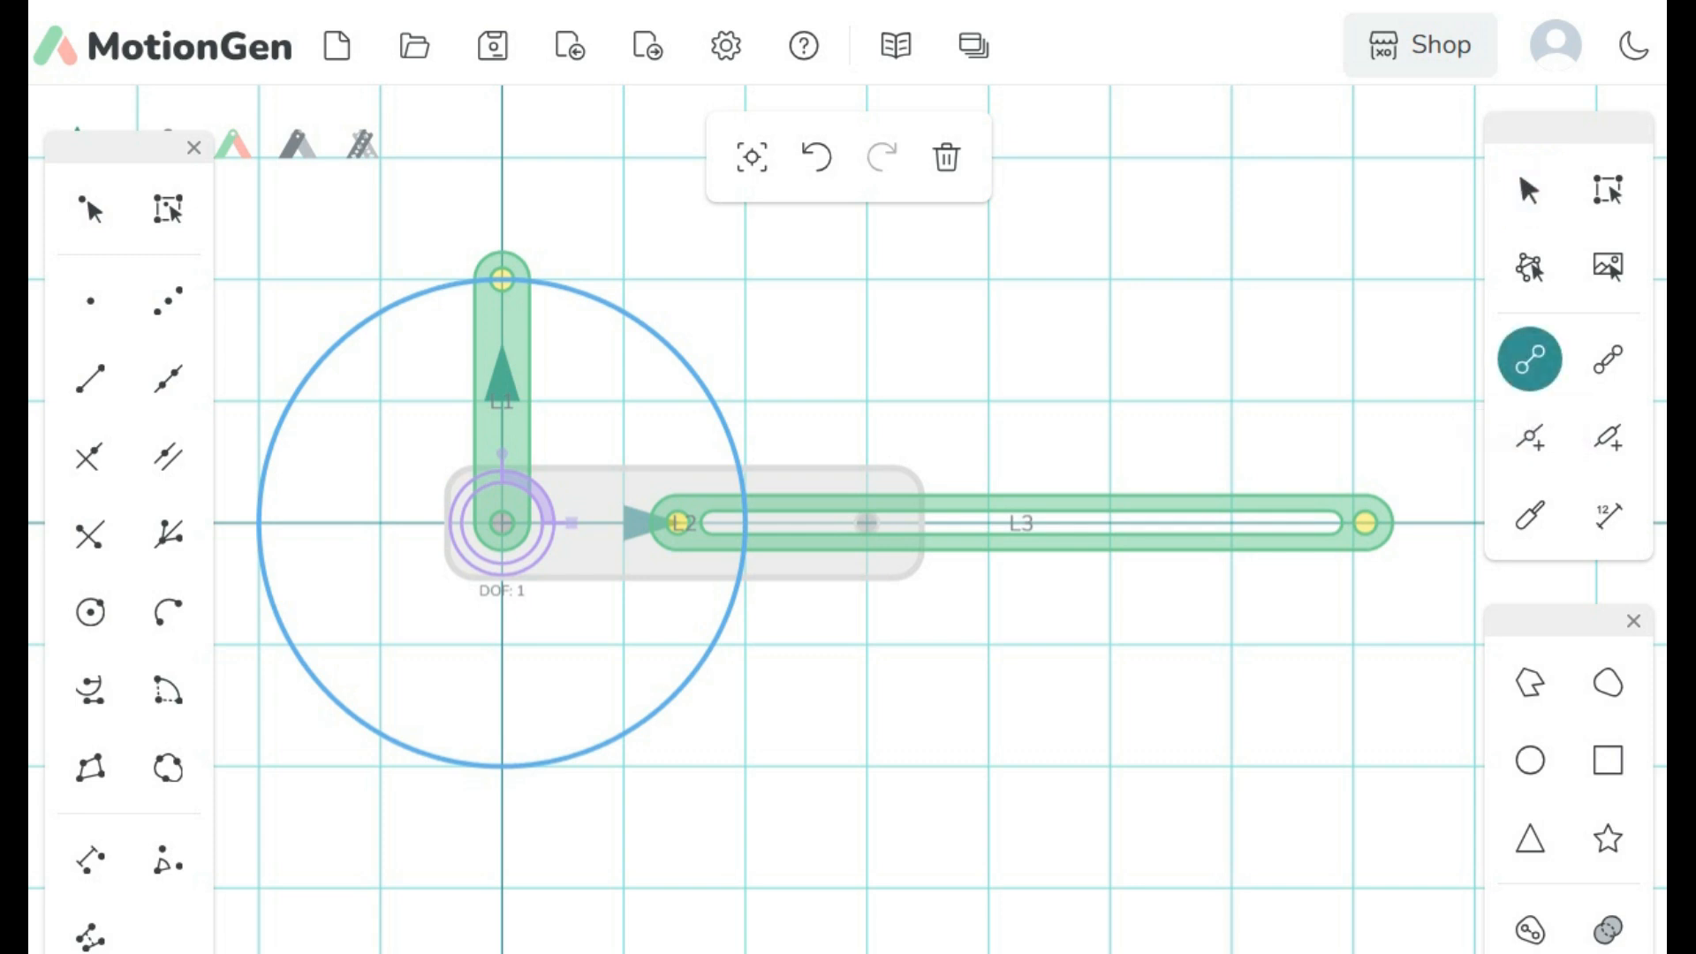
pyautogui.moveTo(502, 279); pyautogui.dragTo(1014, 522)
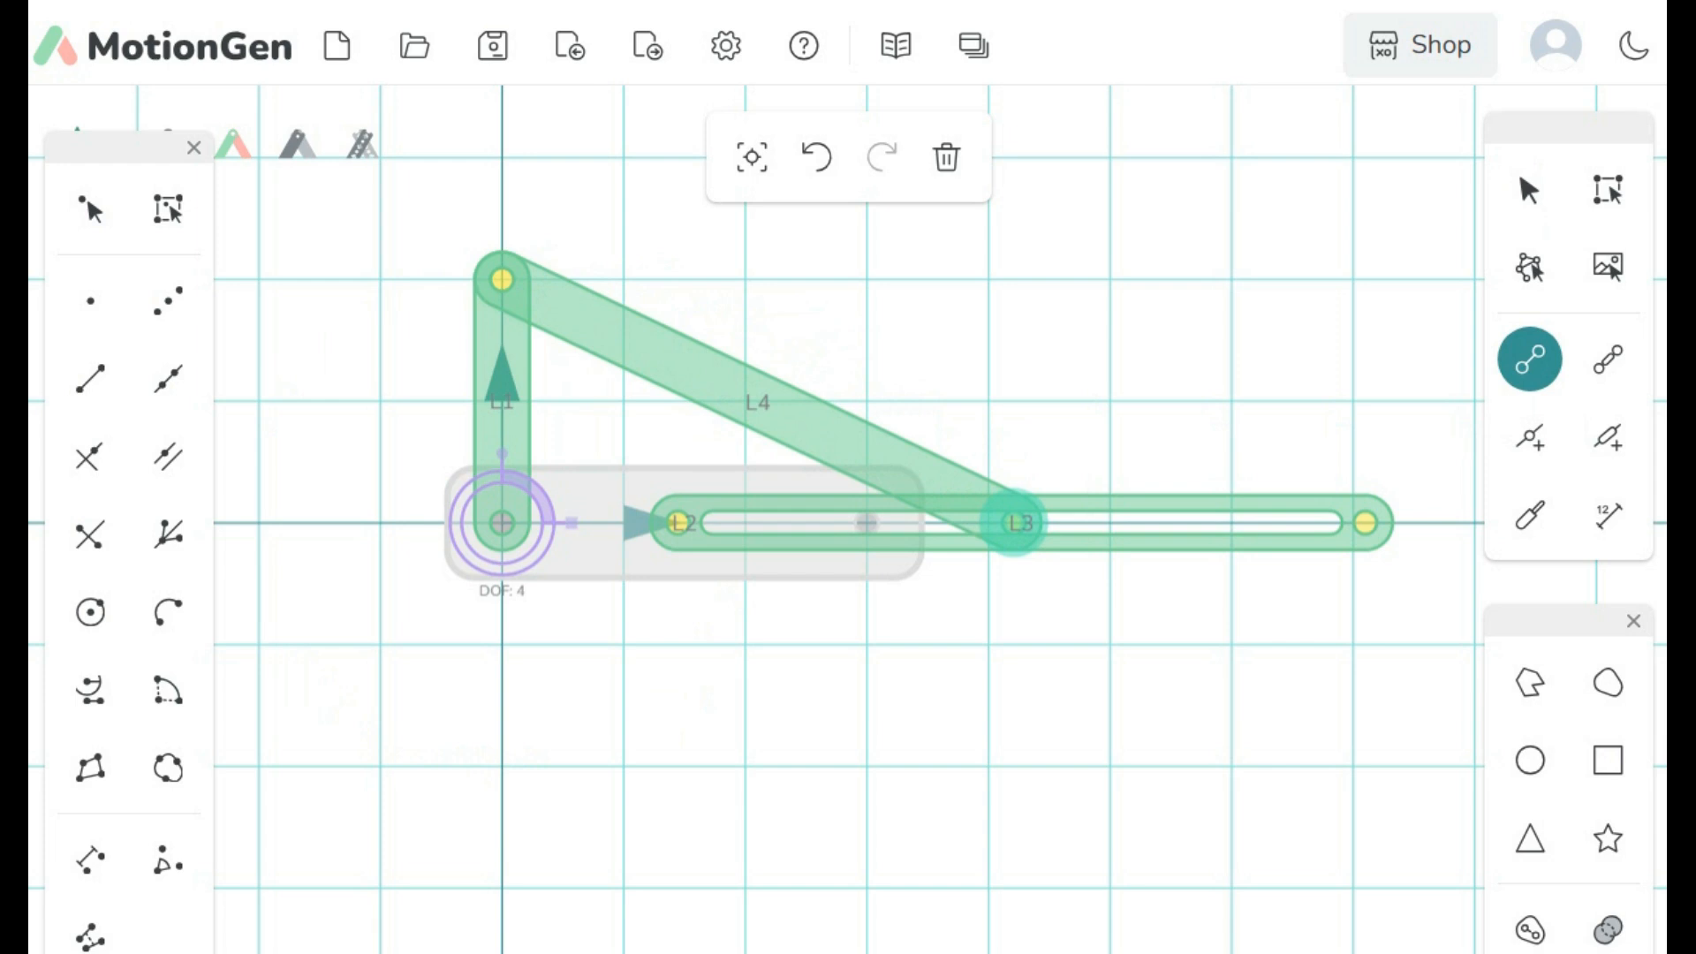
pyautogui.press('Escape')
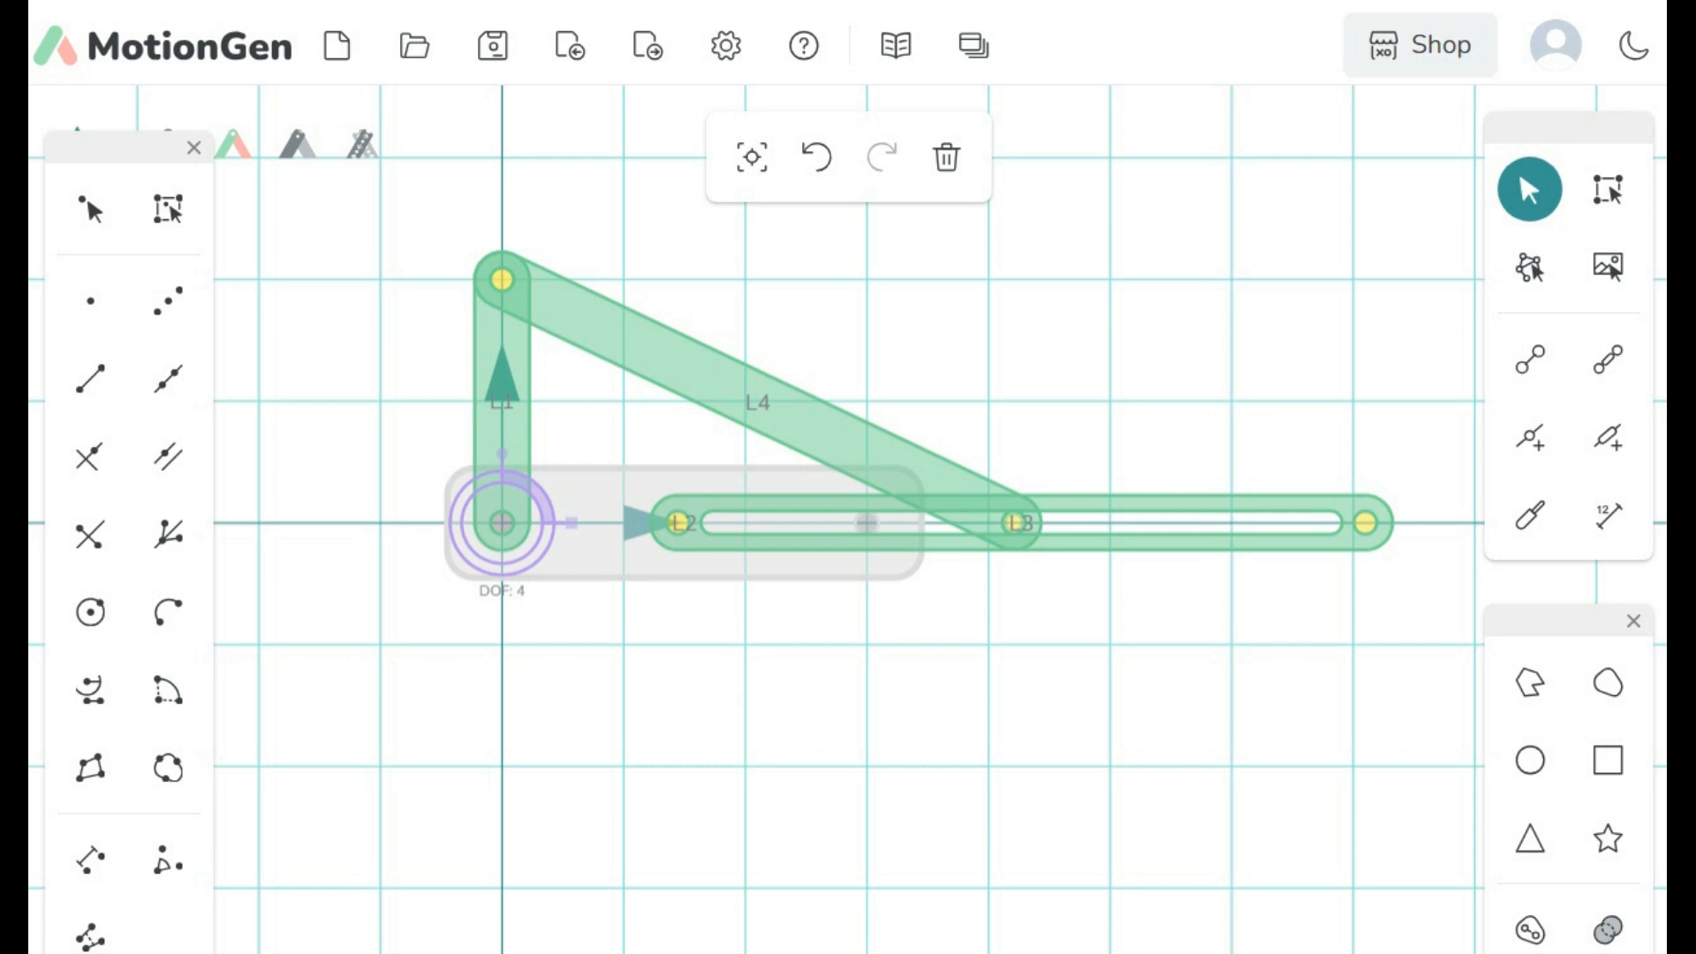
# Step: Ground both end joints of the horizontal slotted link
pyautogui.click(678, 523)
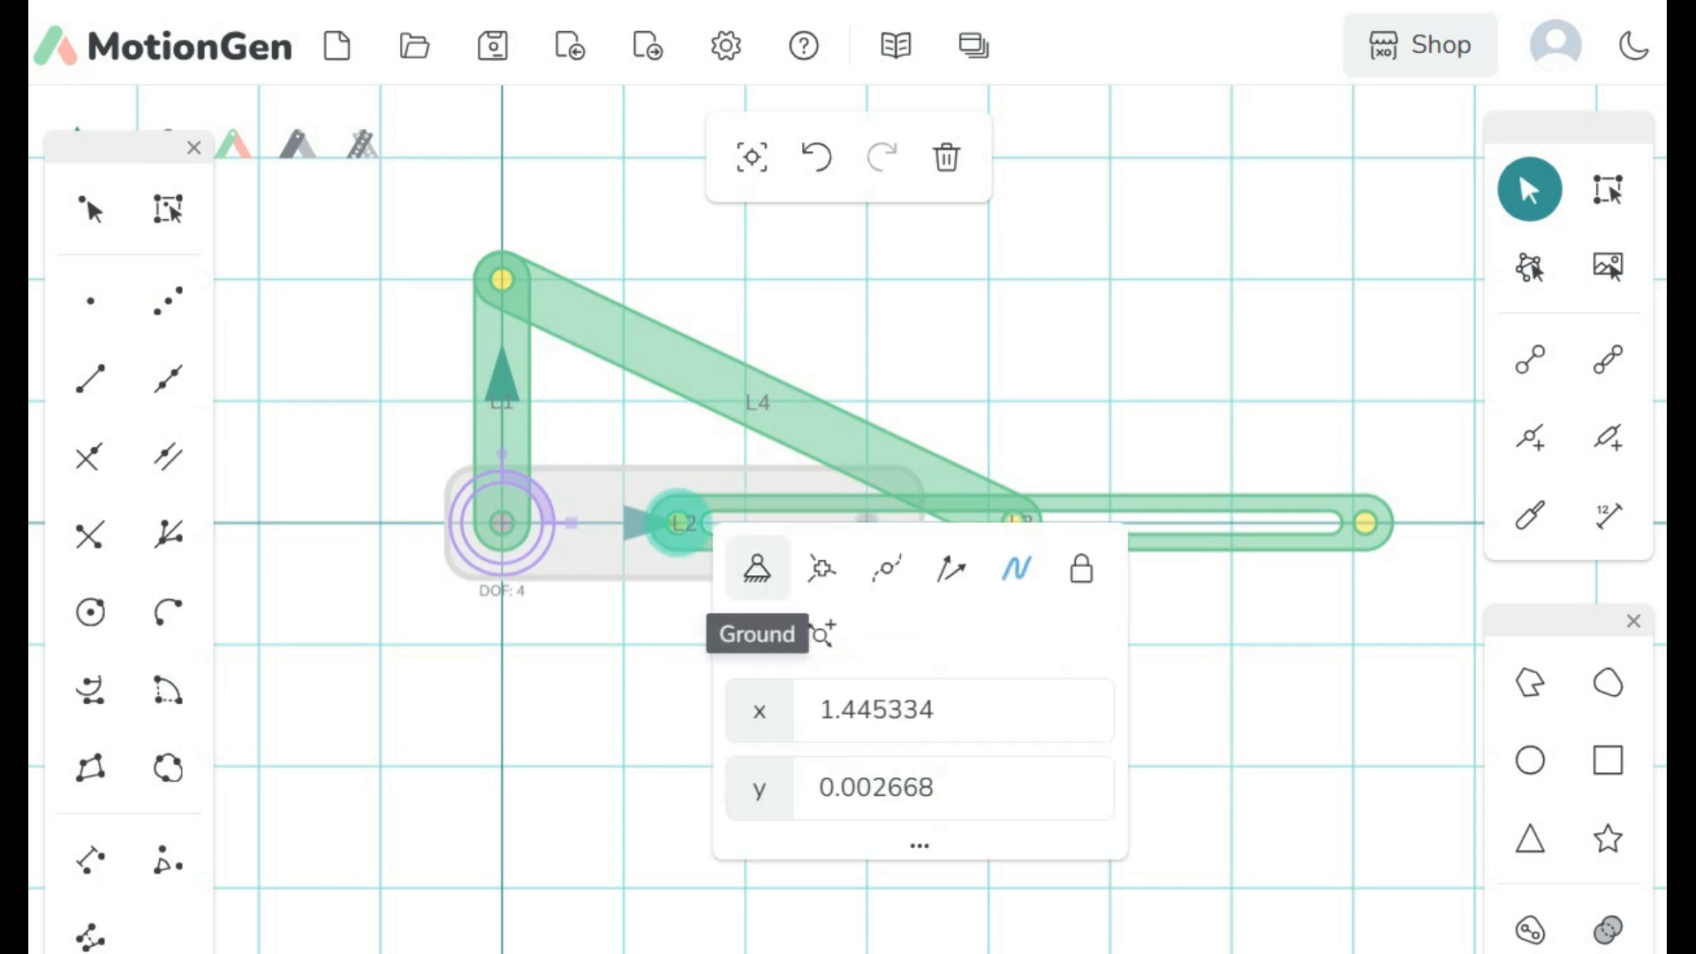
pyautogui.click(757, 569)
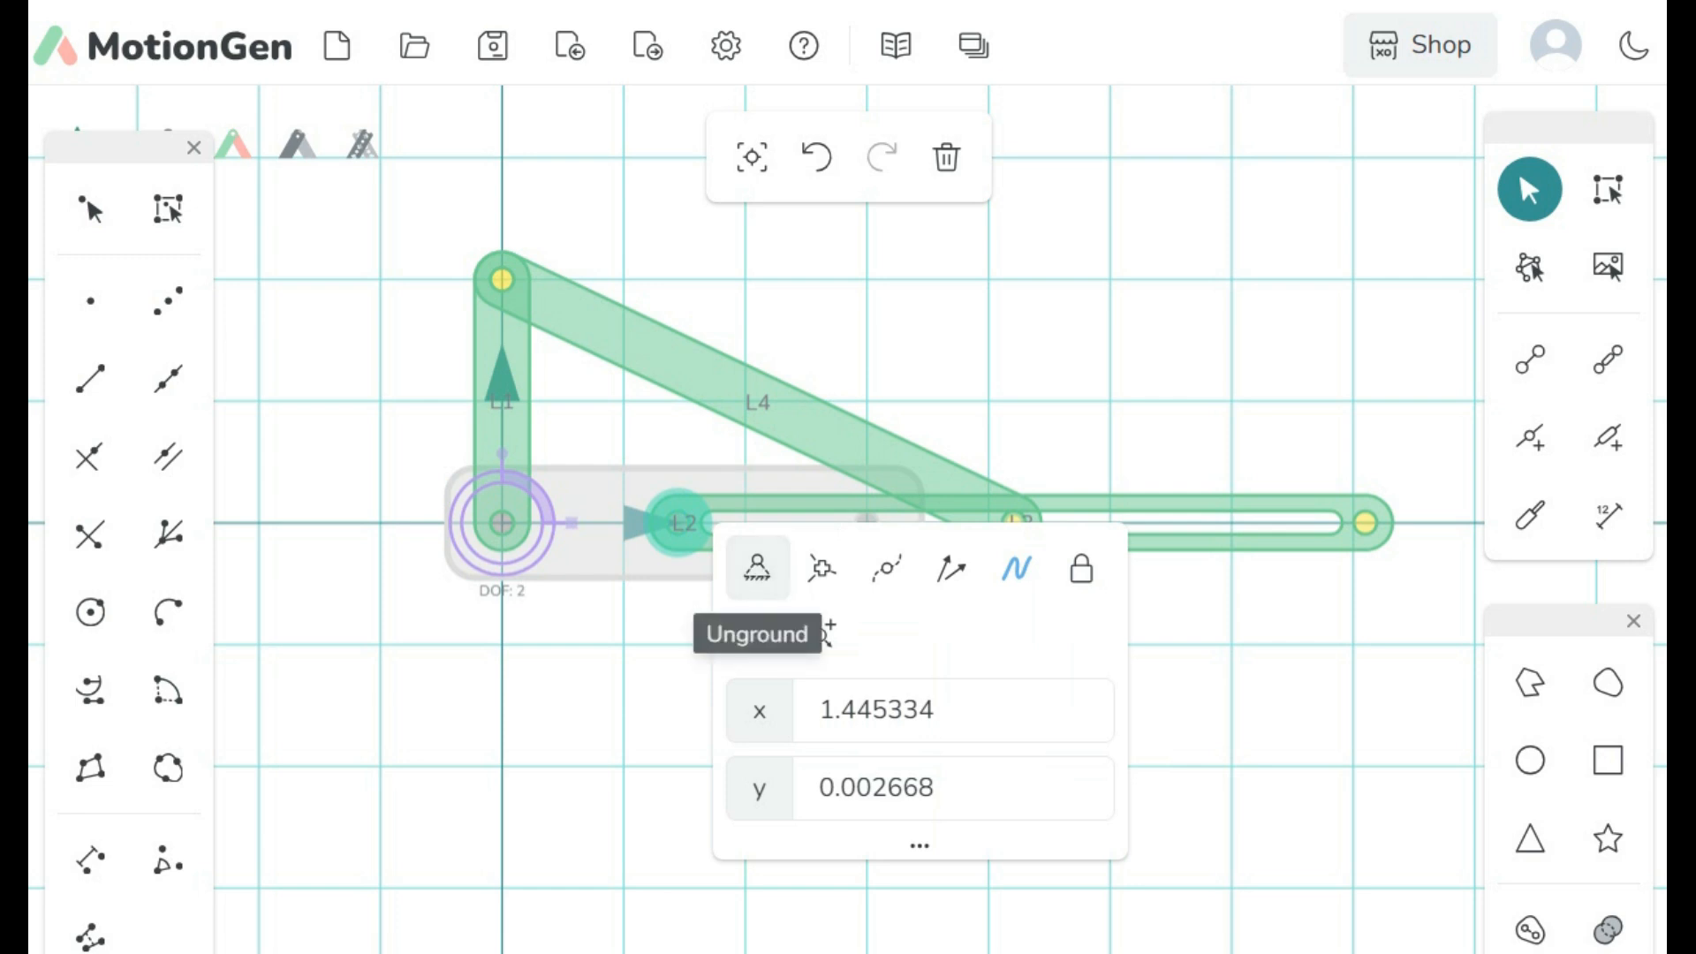
pyautogui.click(1364, 523)
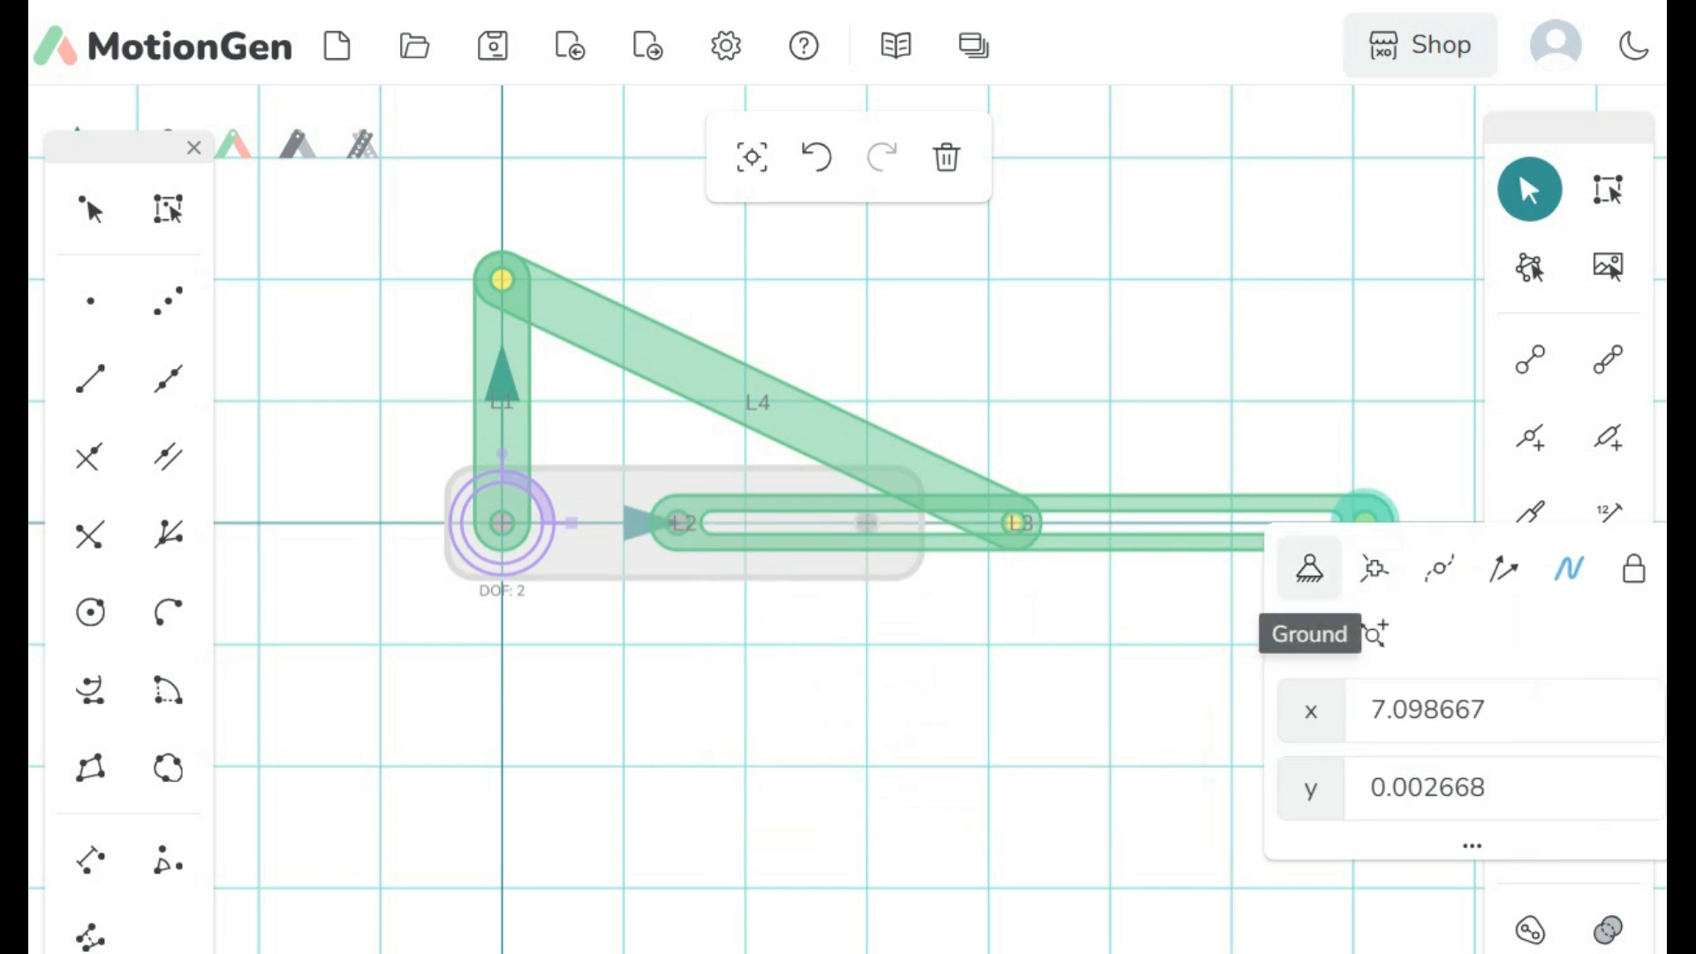
pyautogui.click(1309, 570)
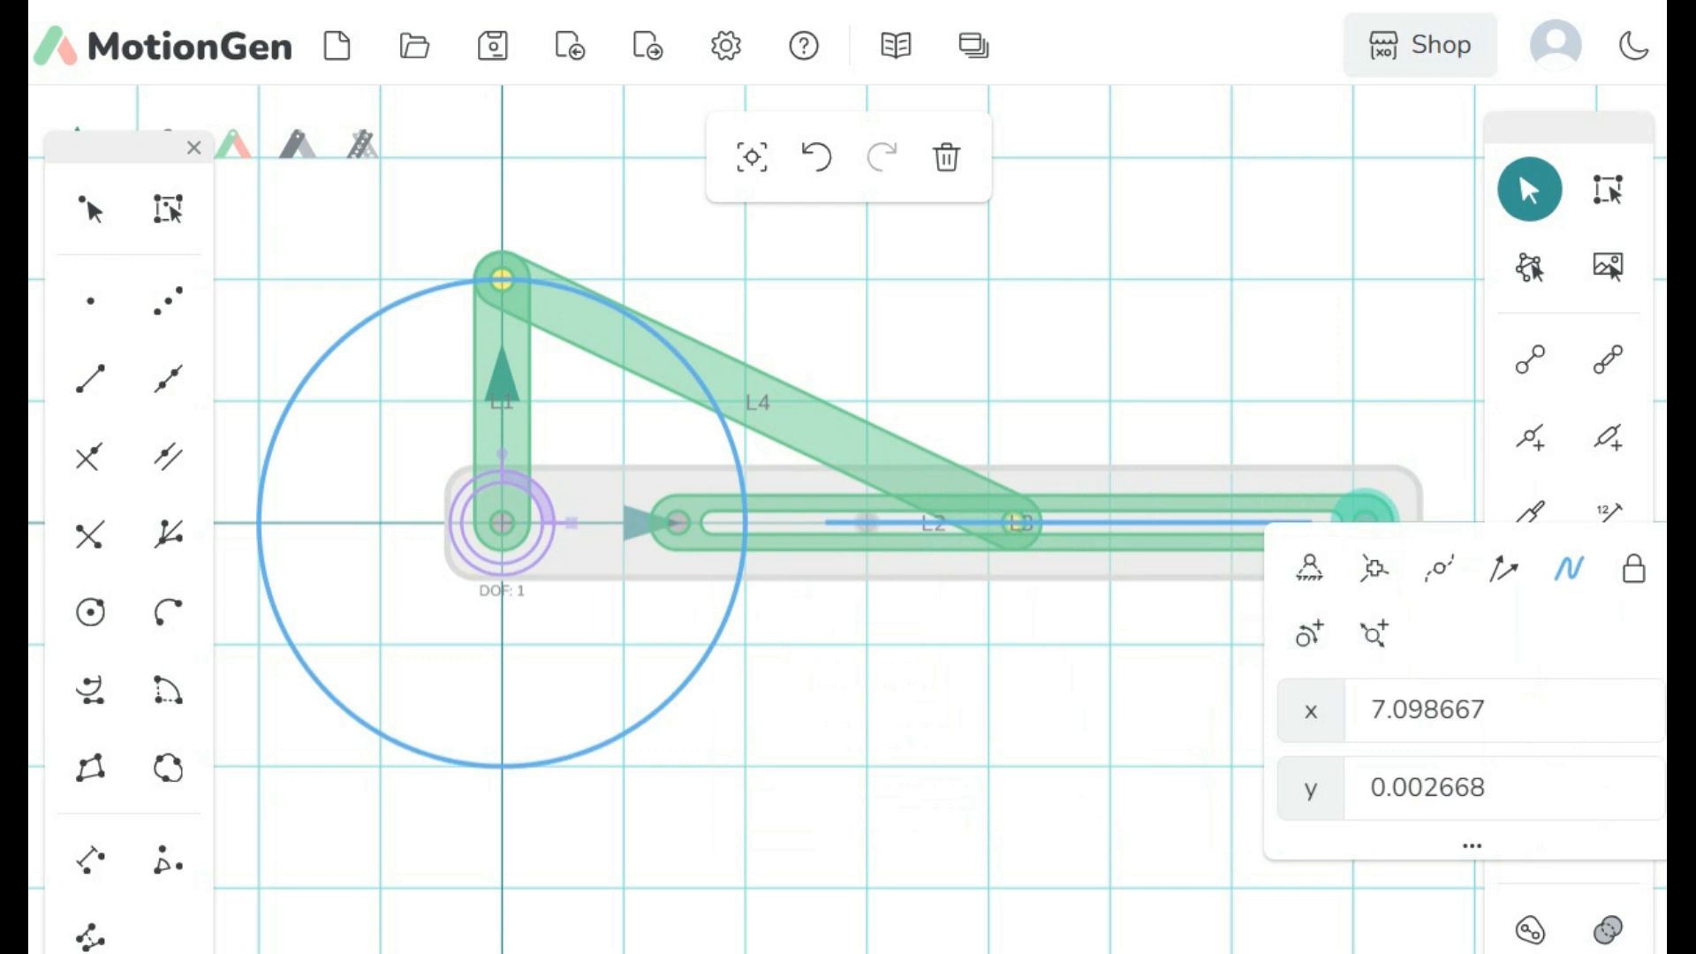
pyautogui.press('Escape')
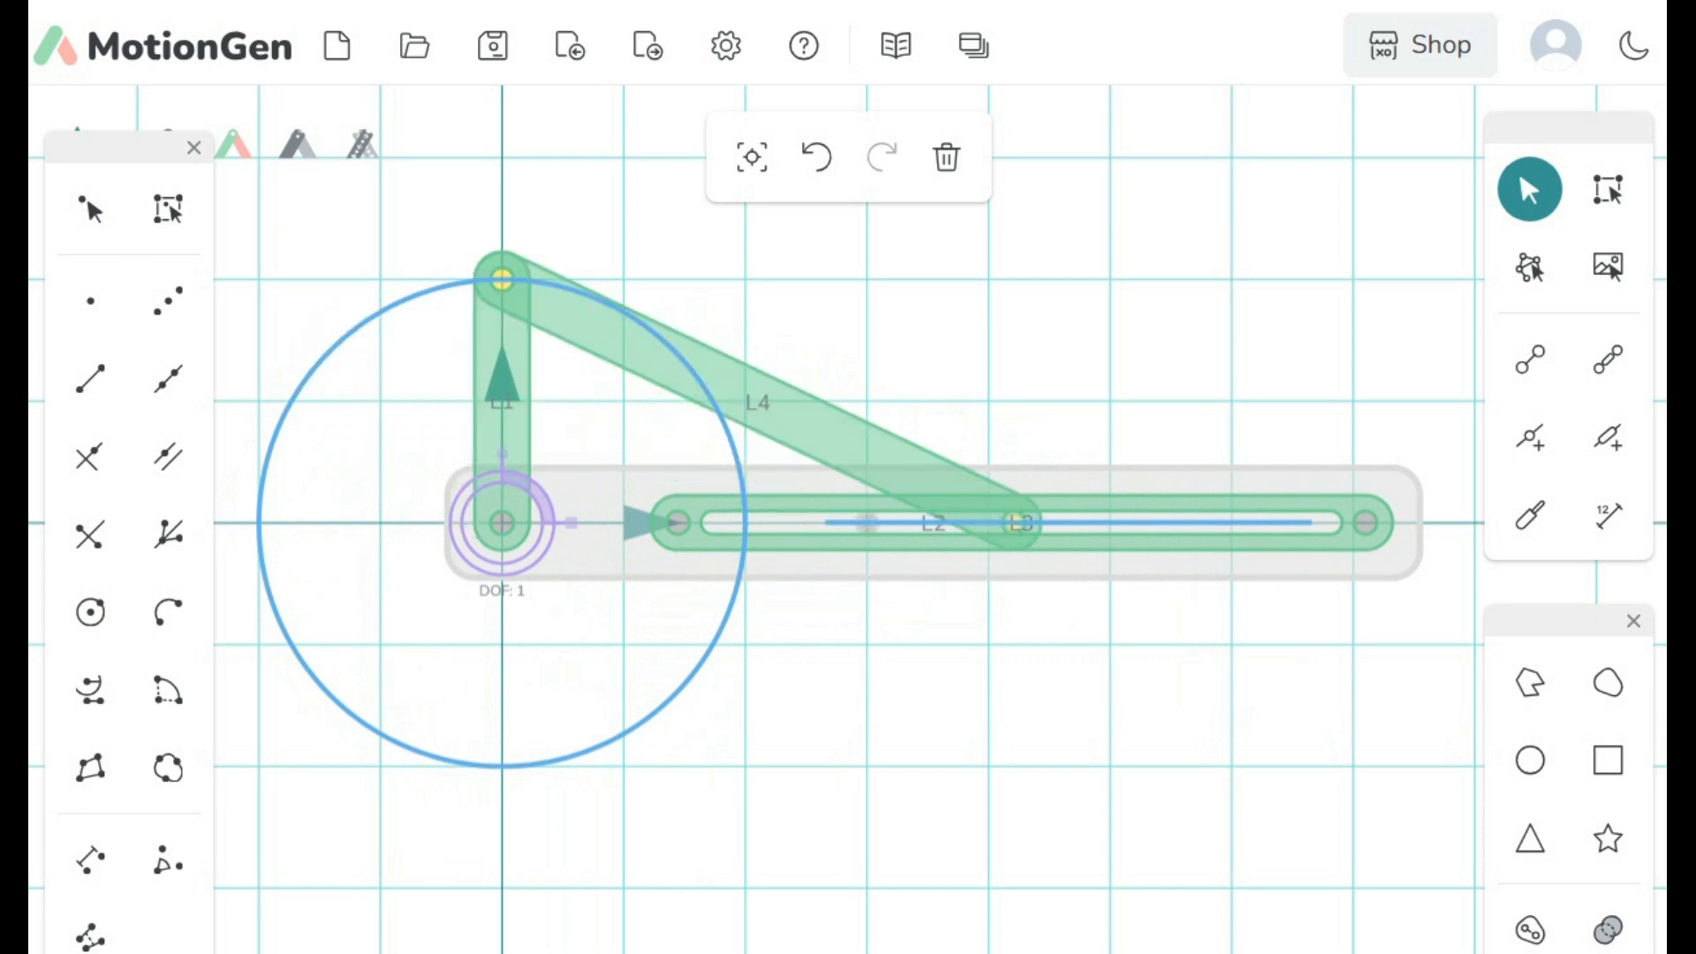
# Step: Shorten the horizontal slotted link by moving its far end joint to about x 5.2, and lengthen it again to about x 7
pyautogui.click(1365, 523)
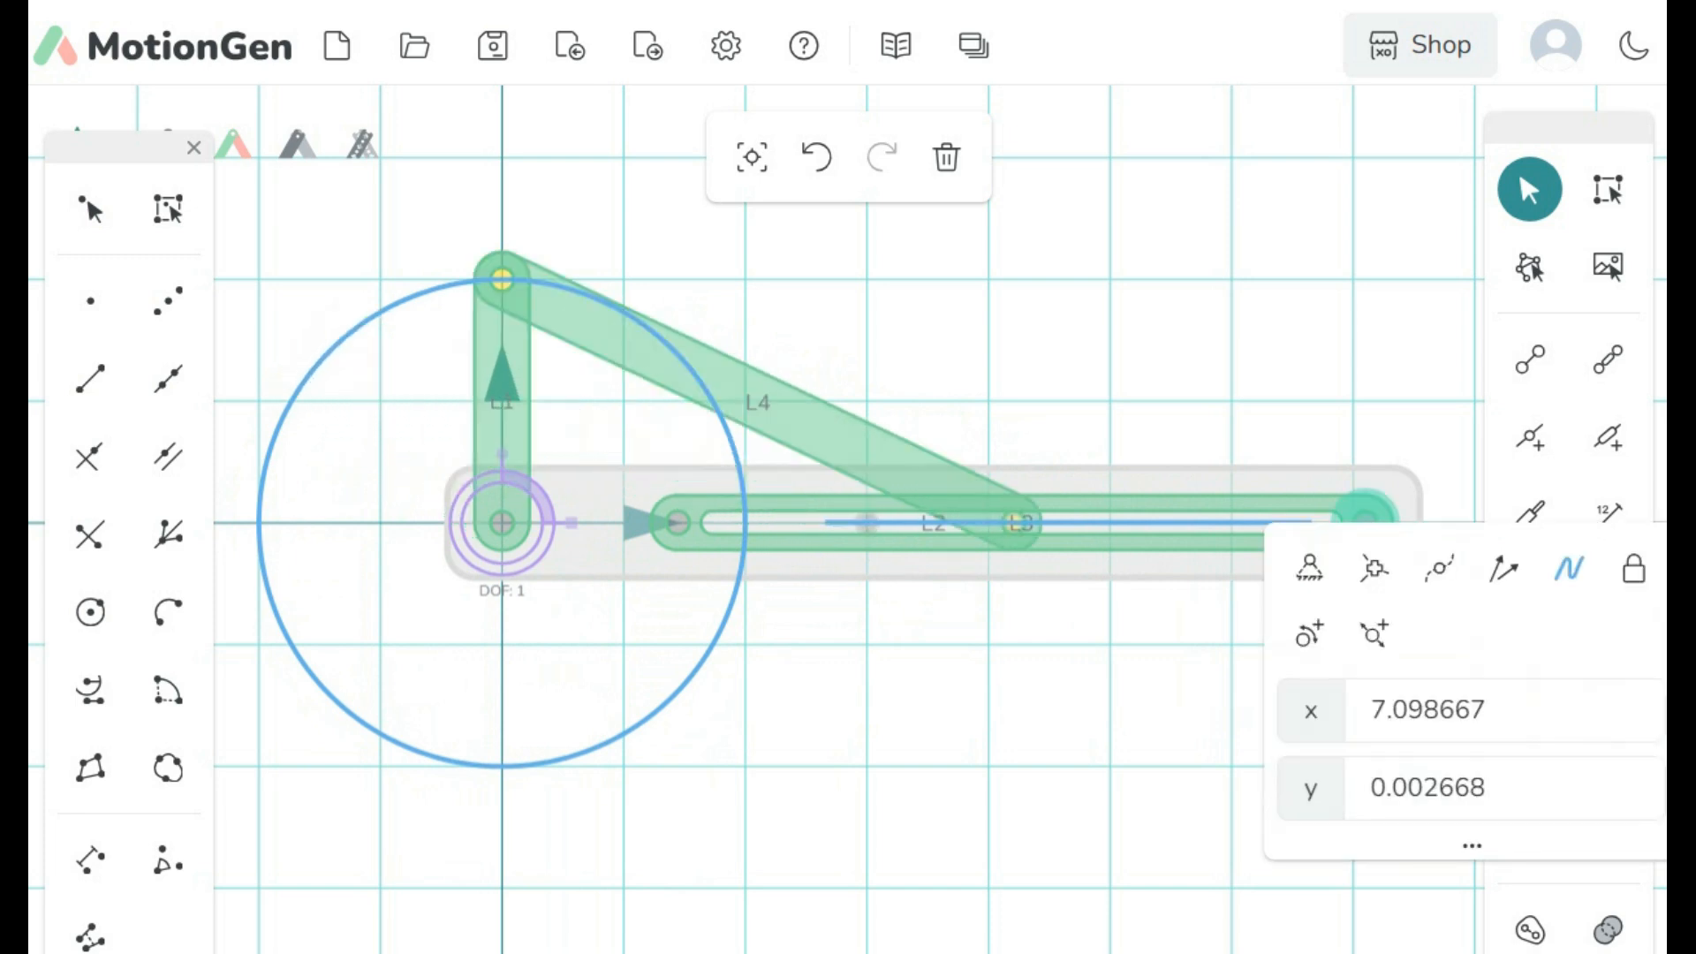
pyautogui.click(1188, 660)
pyautogui.click(1367, 523)
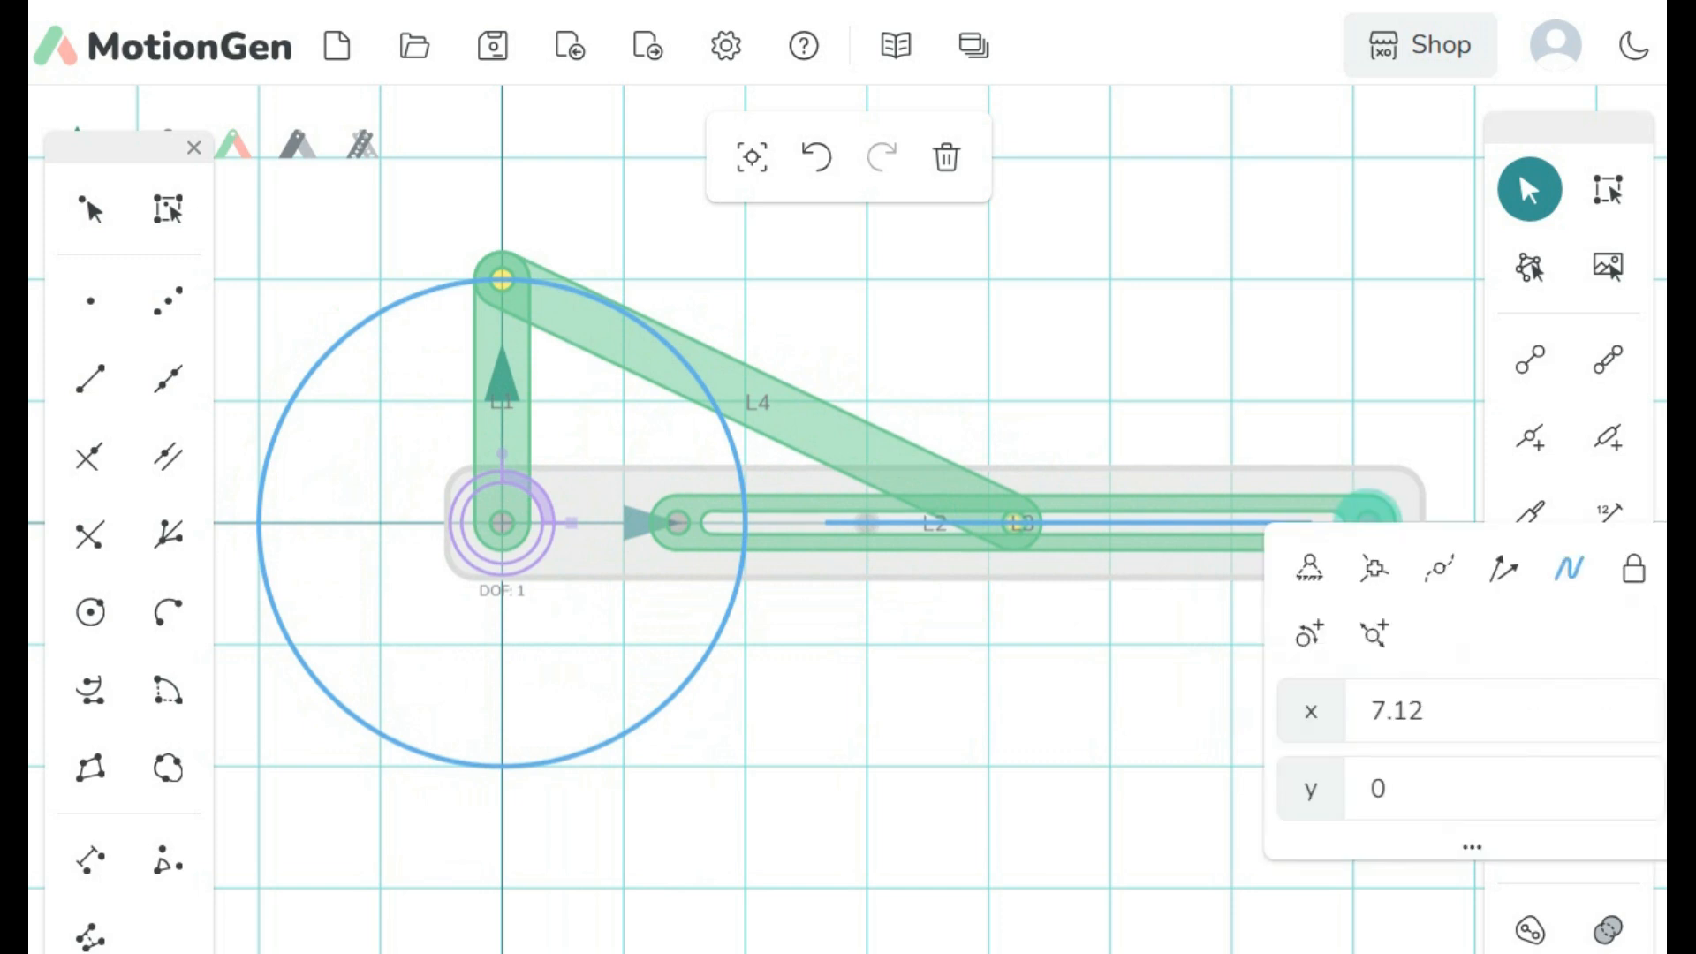
pyautogui.moveTo(1366, 523); pyautogui.dragTo(1135, 523)
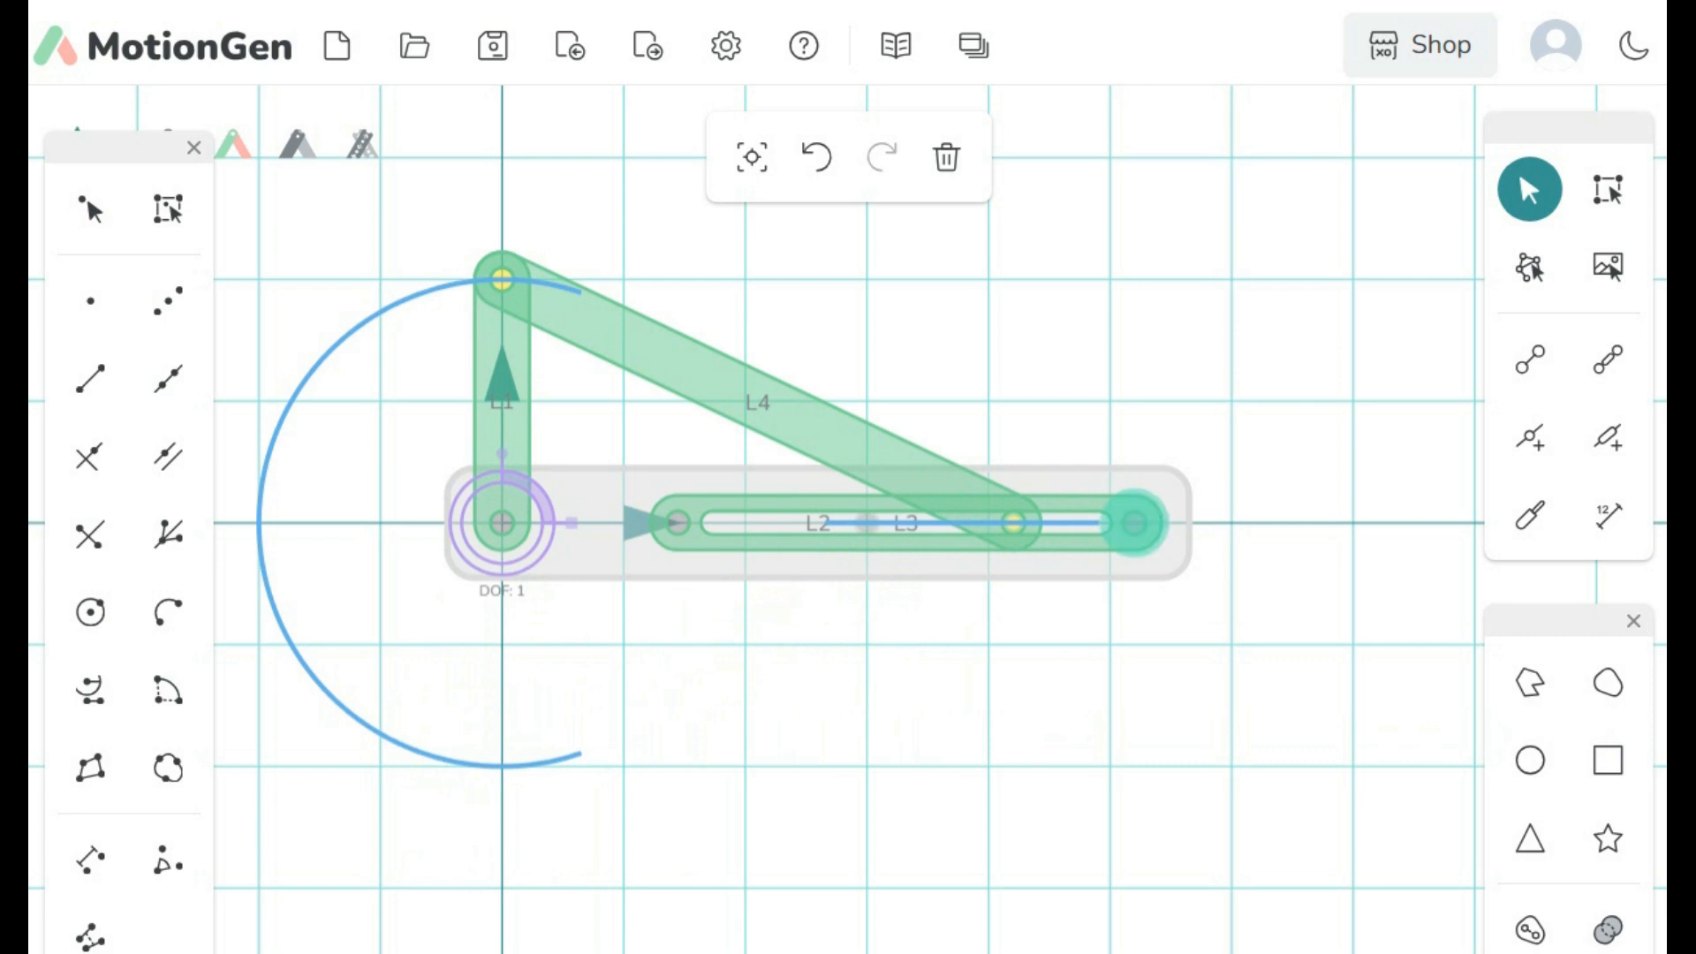
pyautogui.click(1134, 523)
pyautogui.moveTo(1135, 523); pyautogui.dragTo(1352, 523)
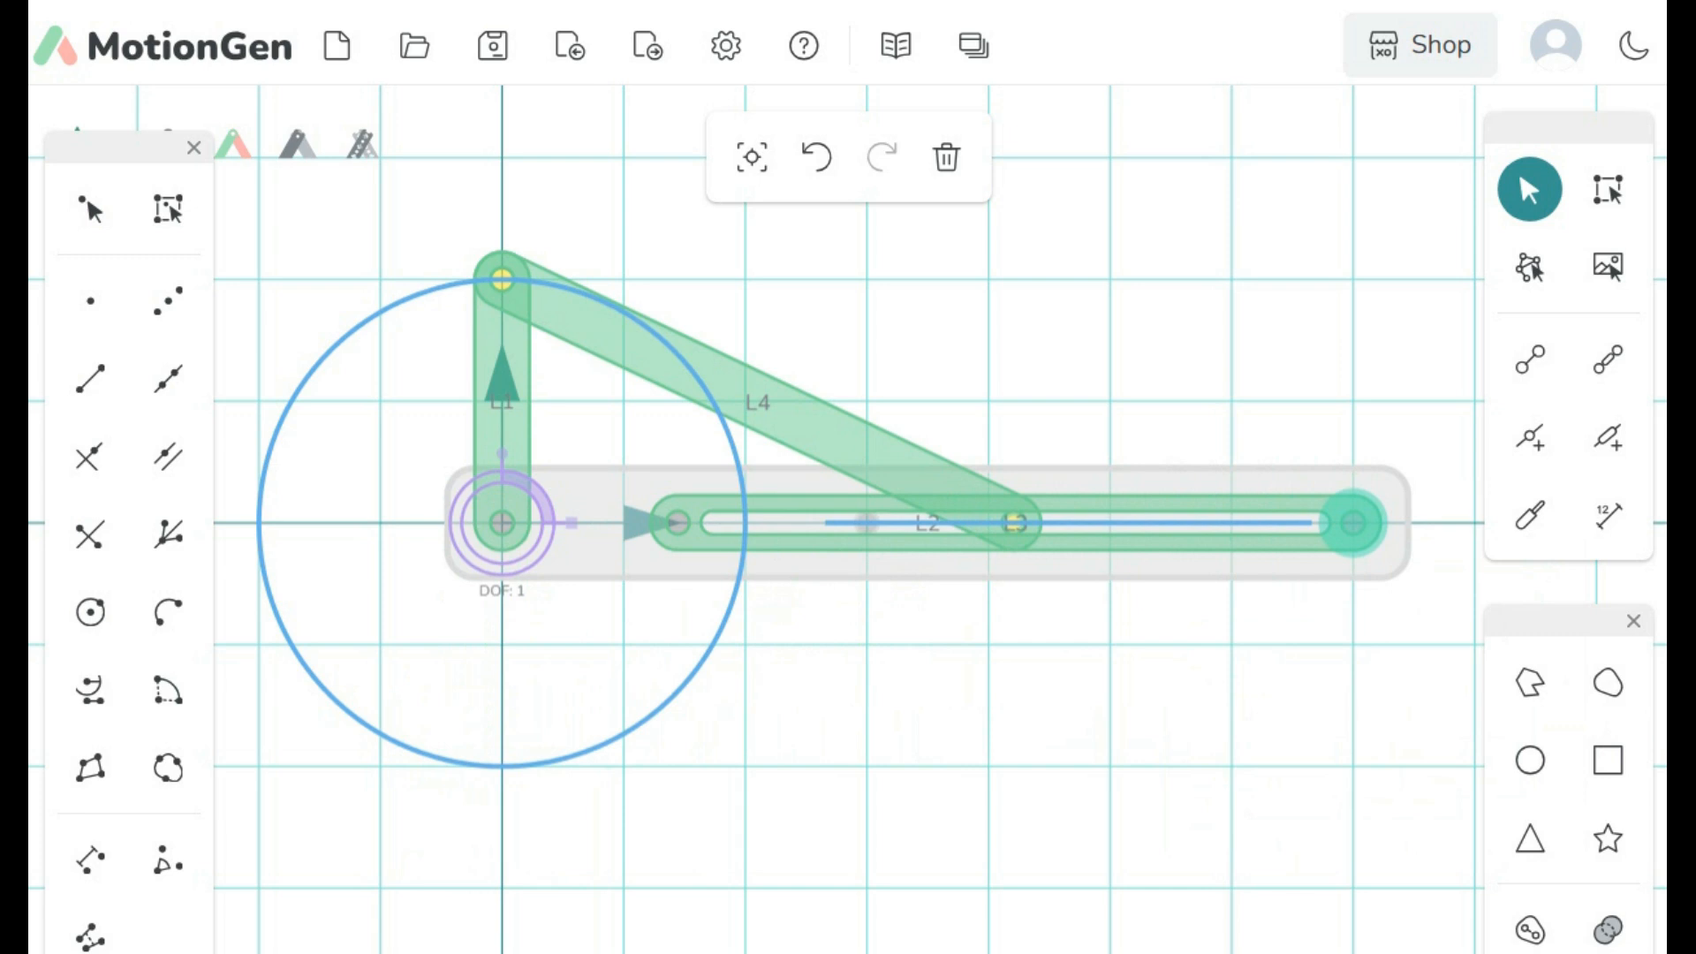
# Step: Set the speed of the crank's rotary actuator to -20
pyautogui.click(537, 492)
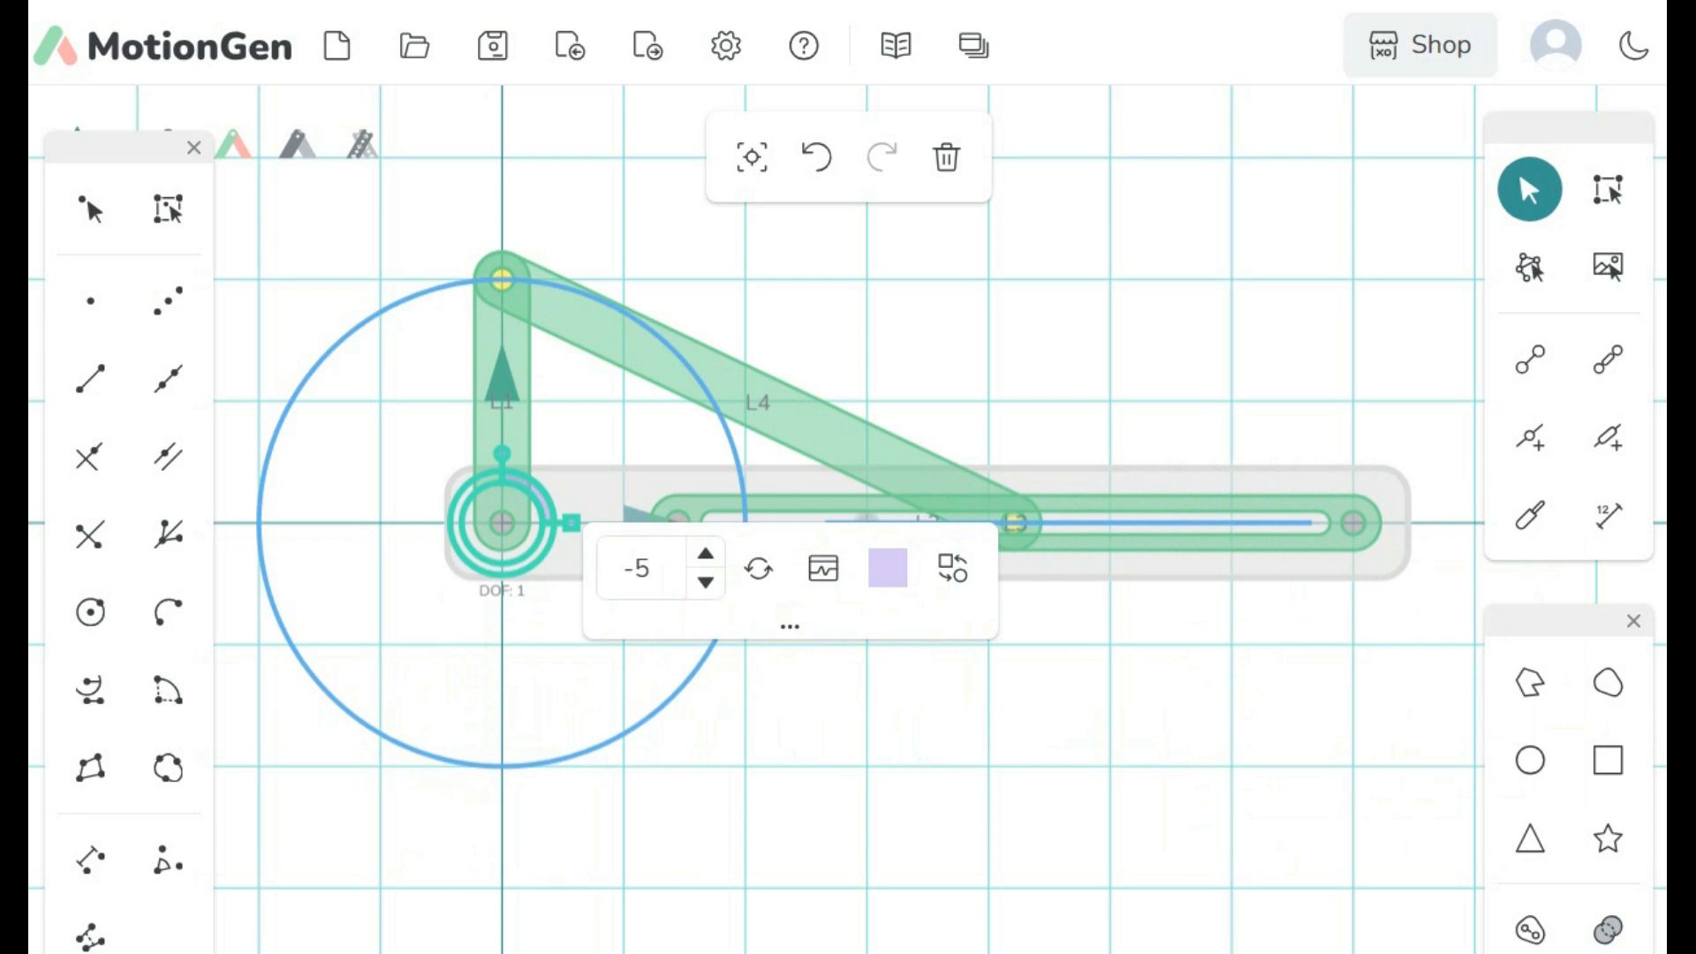
pyautogui.doubleClick(649, 569)
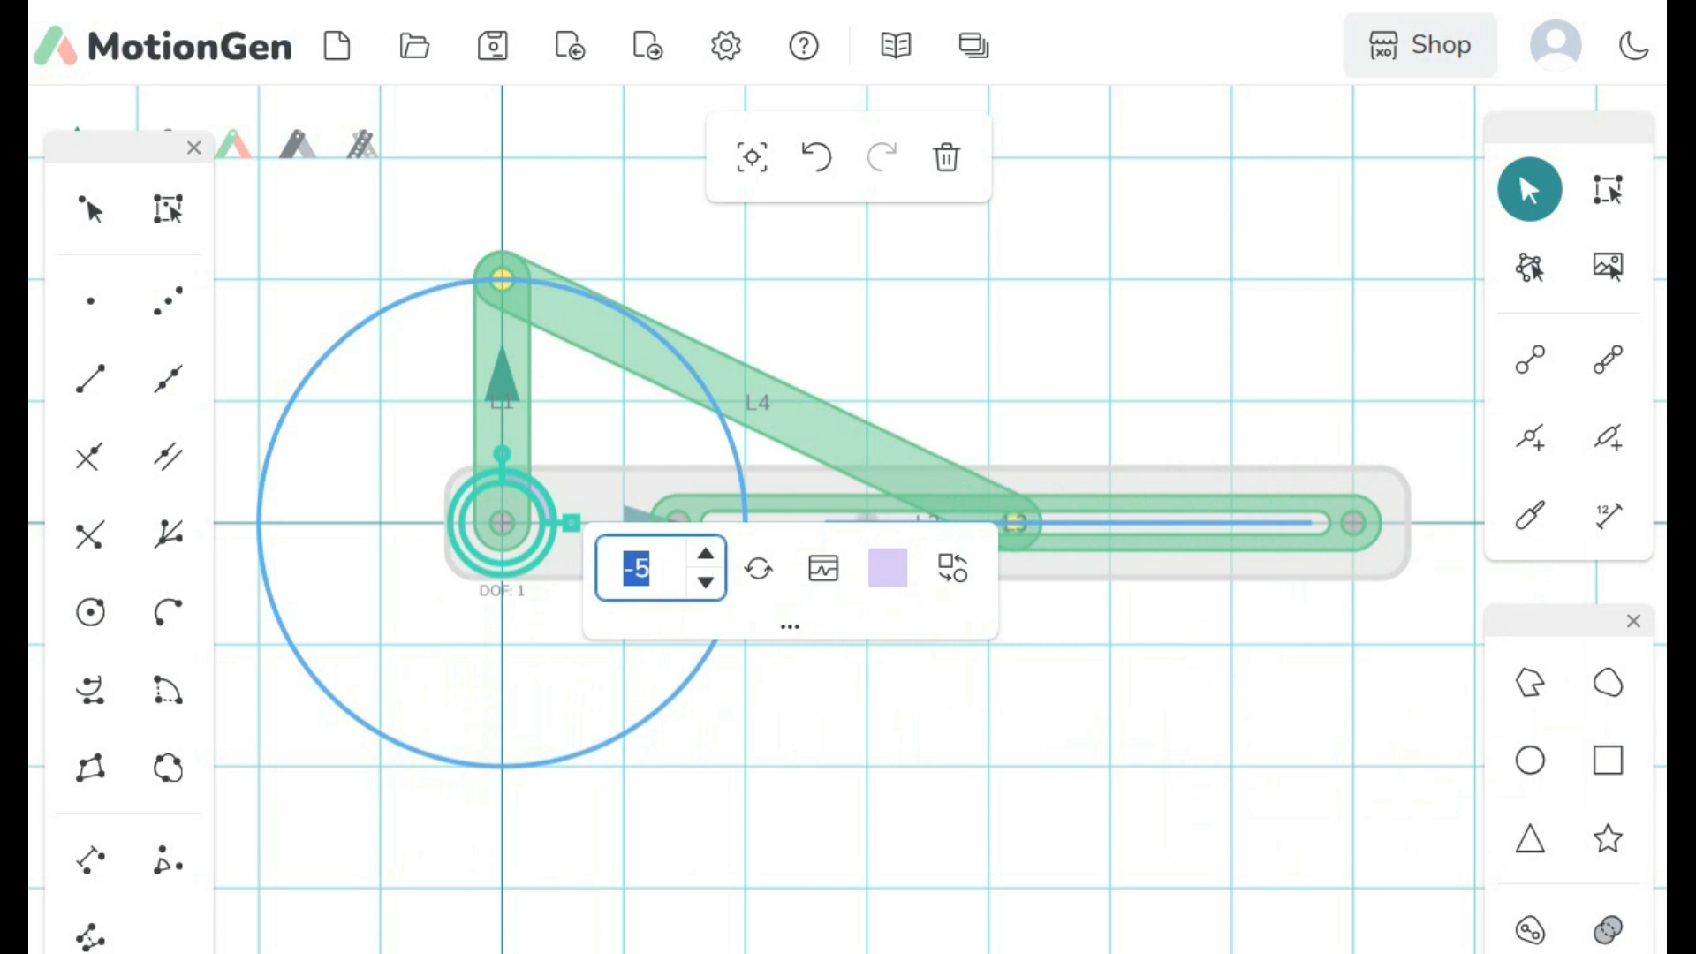
pyautogui.write('-20')
pyautogui.press('Return')
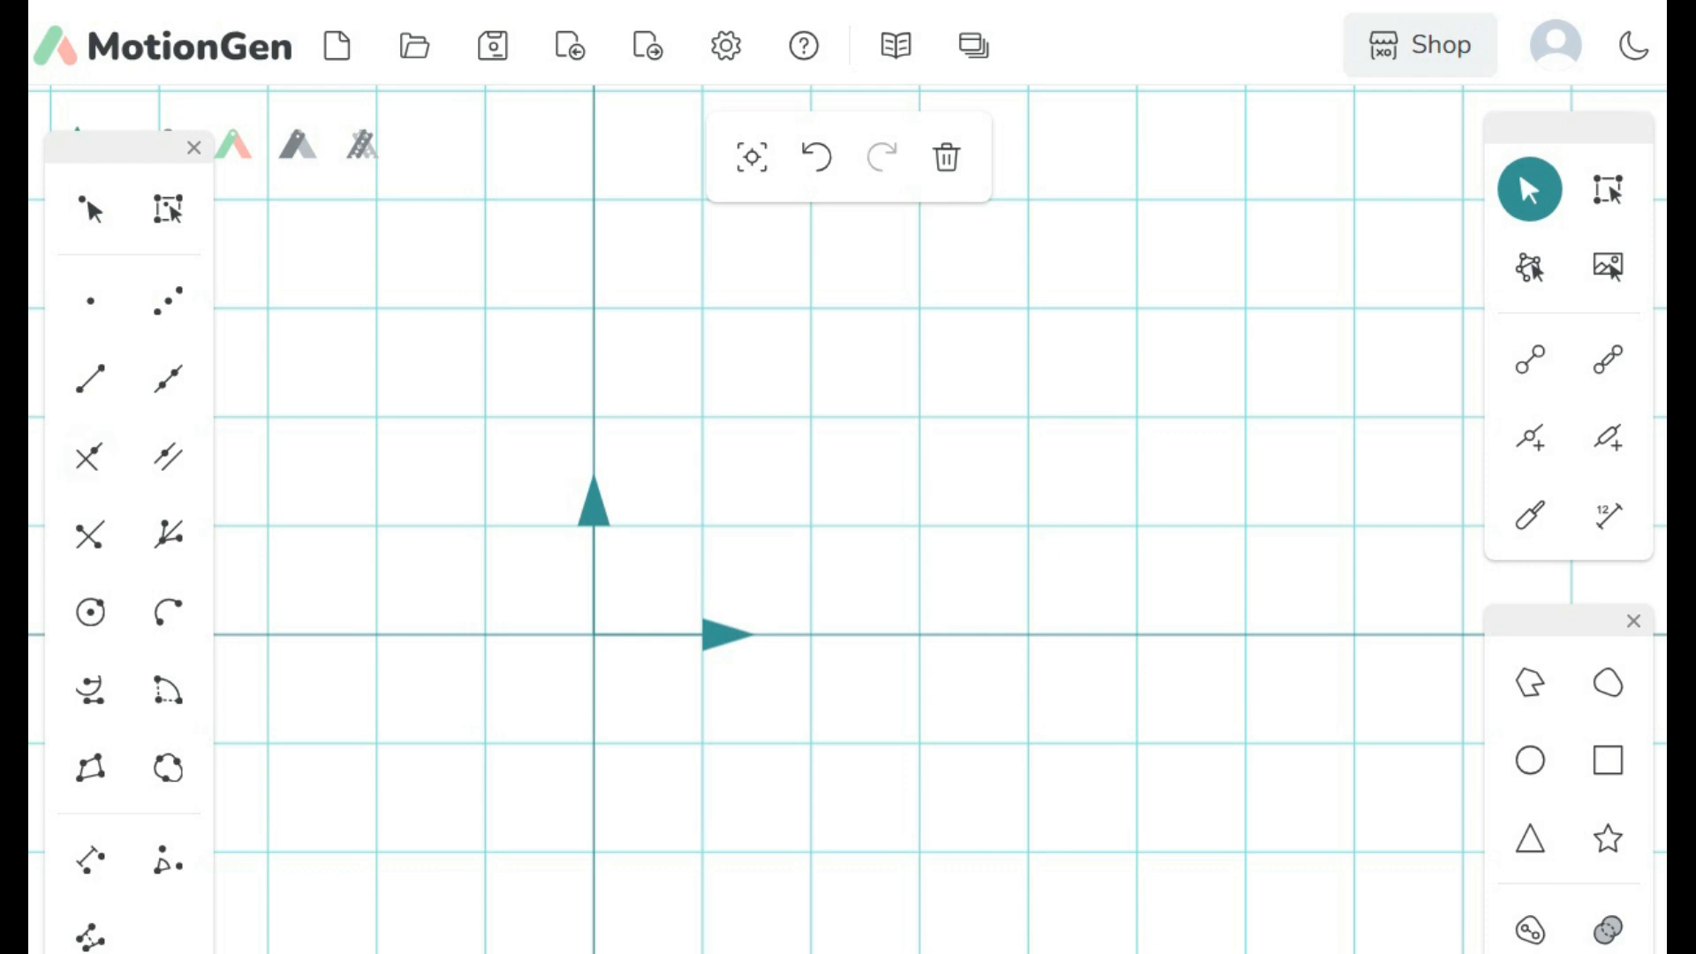
# Step: Draw a vertical link from the origin to (0, 3) on the empty canvas and check both joints' coordinates
pyautogui.click(1529, 359)
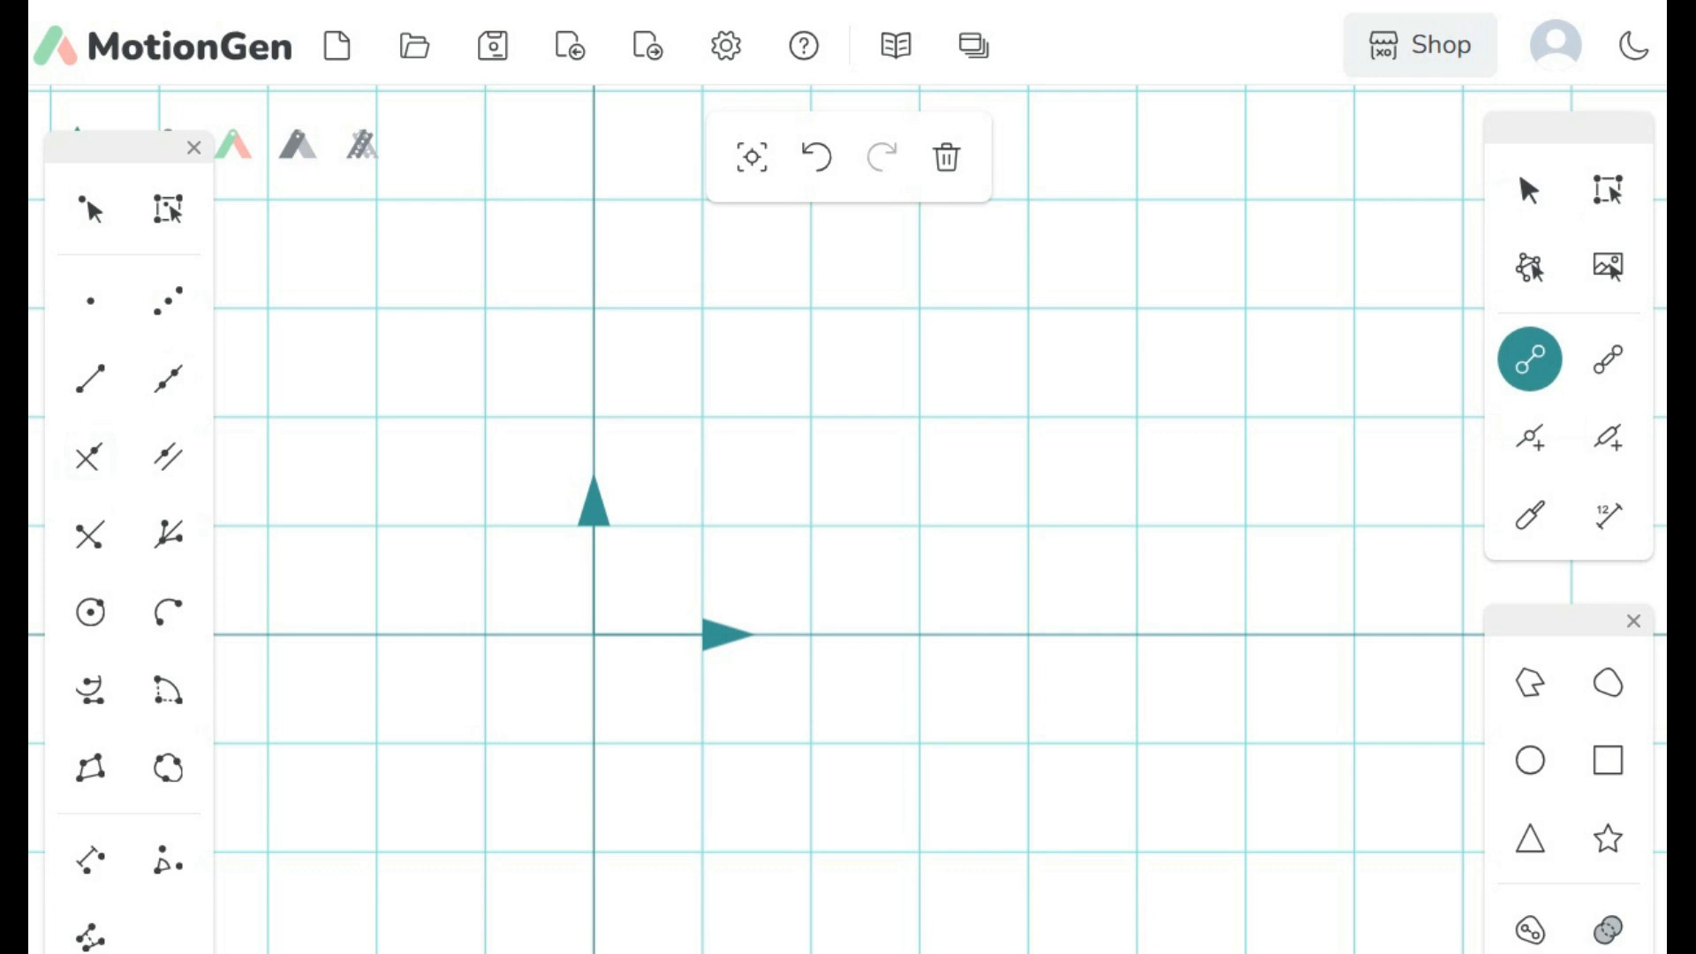
pyautogui.moveTo(594, 634)
pyautogui.mouseDown()
pyautogui.moveTo(617, 495)
pyautogui.moveTo(593, 309)
pyautogui.mouseUp()
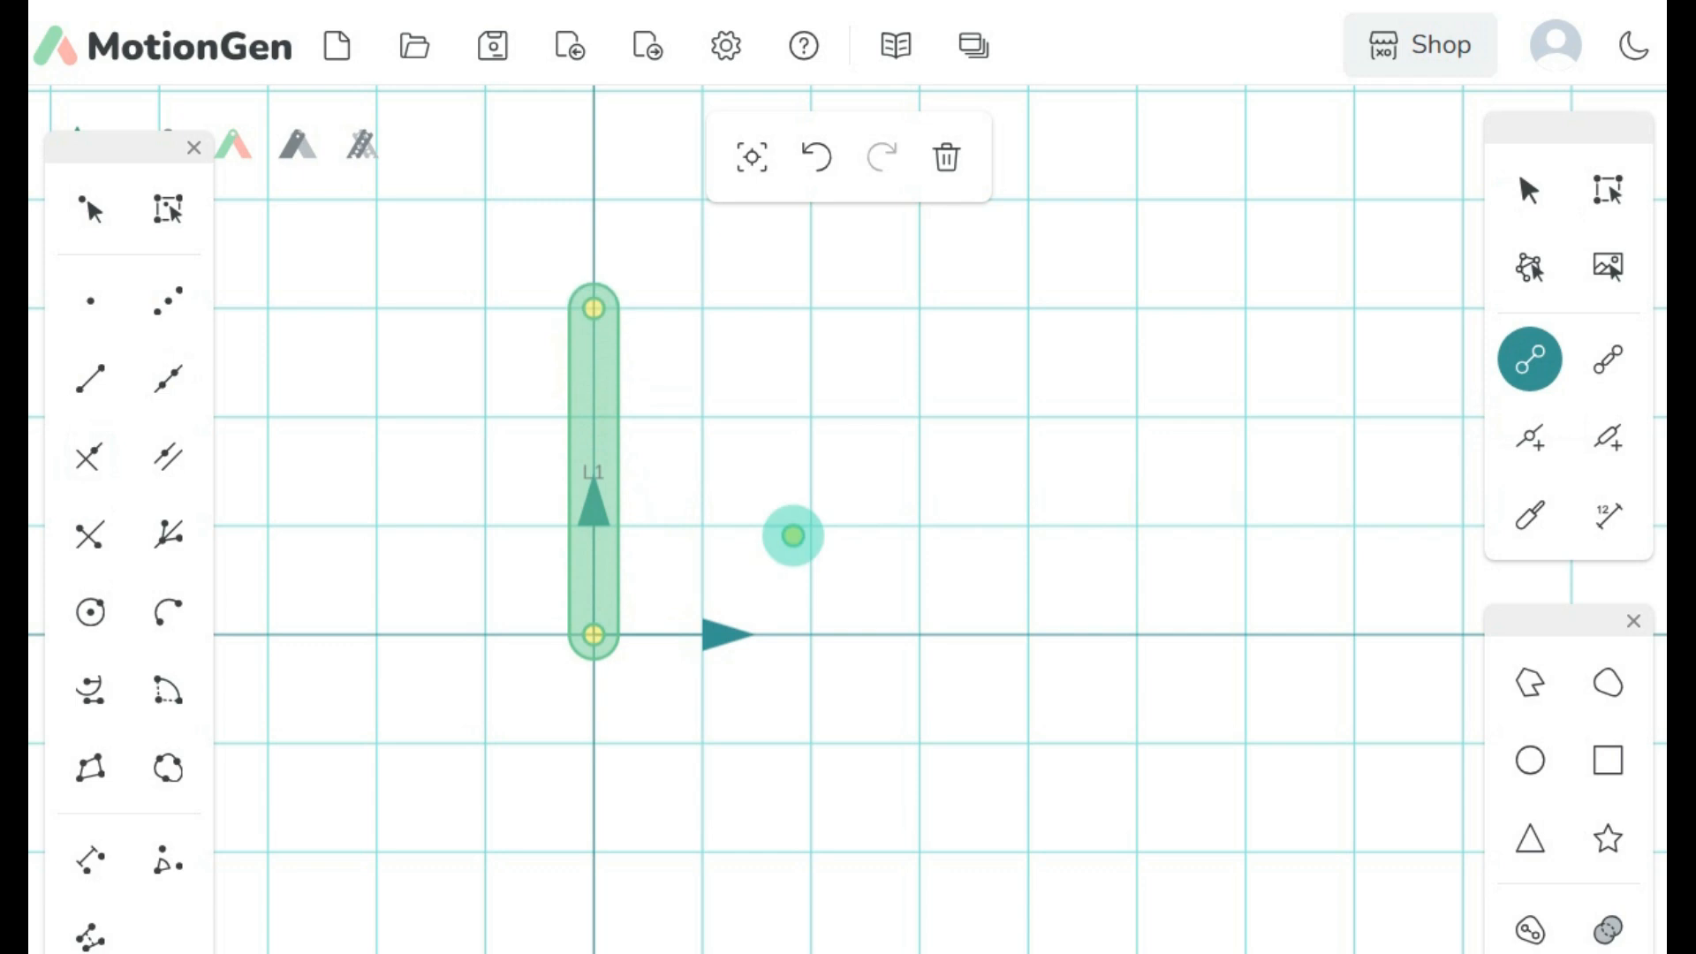
pyautogui.press('Escape')
pyautogui.click(594, 635)
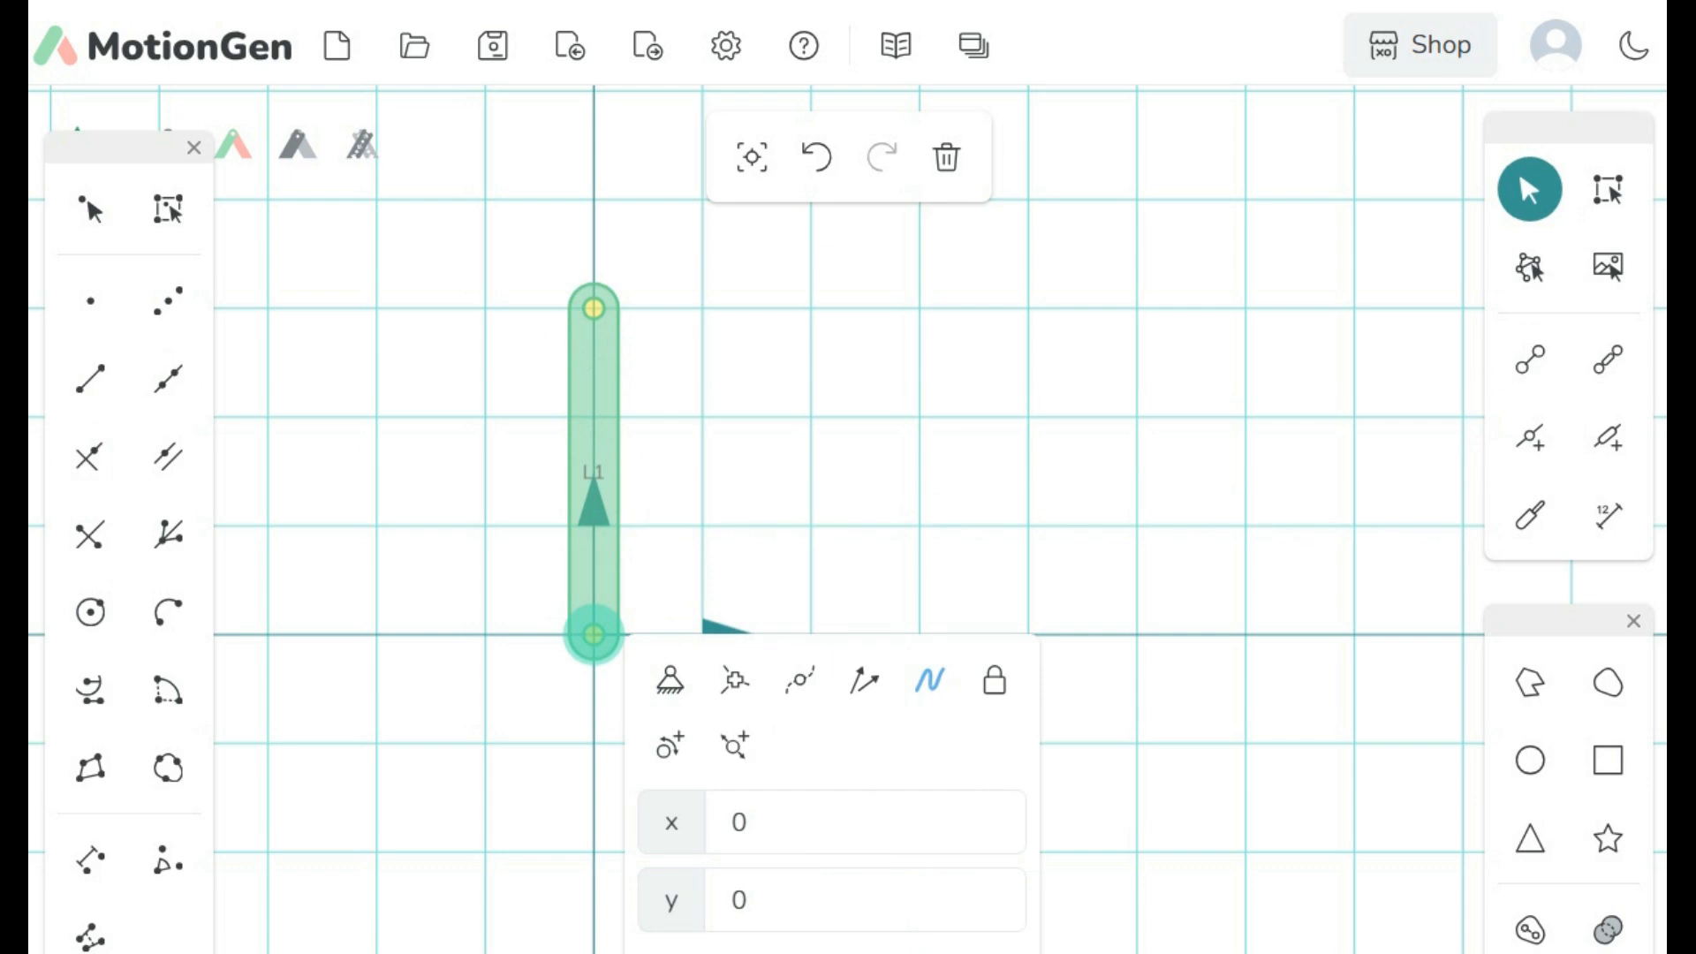
pyautogui.click(593, 309)
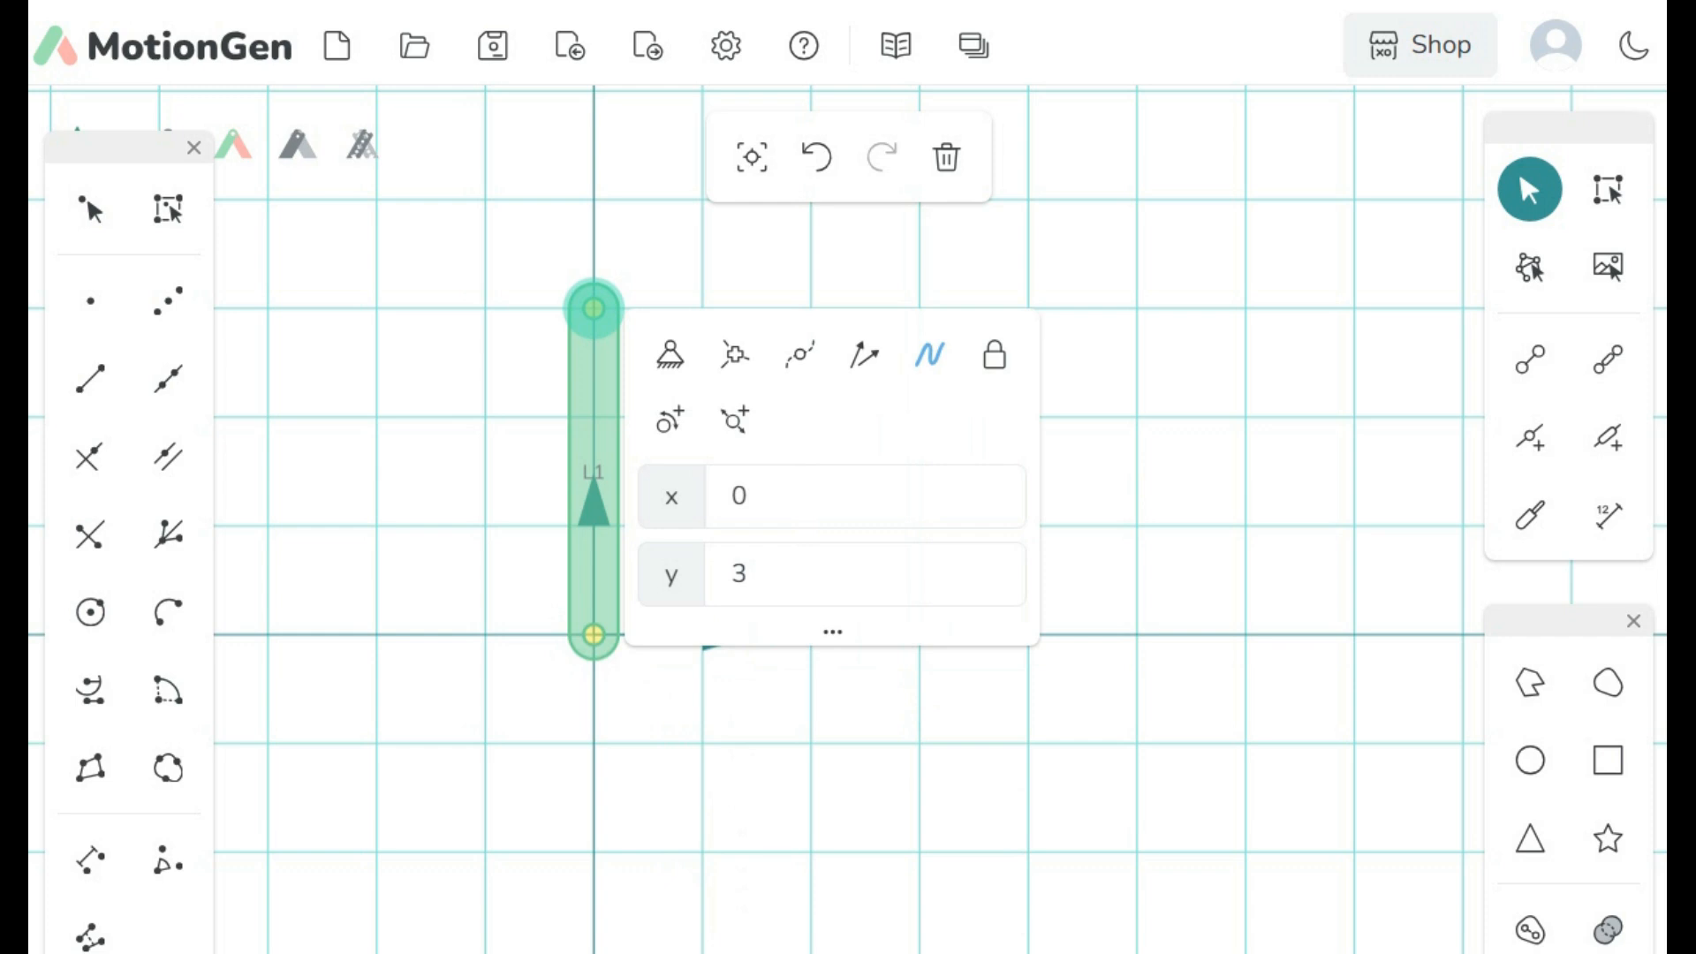
pyautogui.press('Escape')
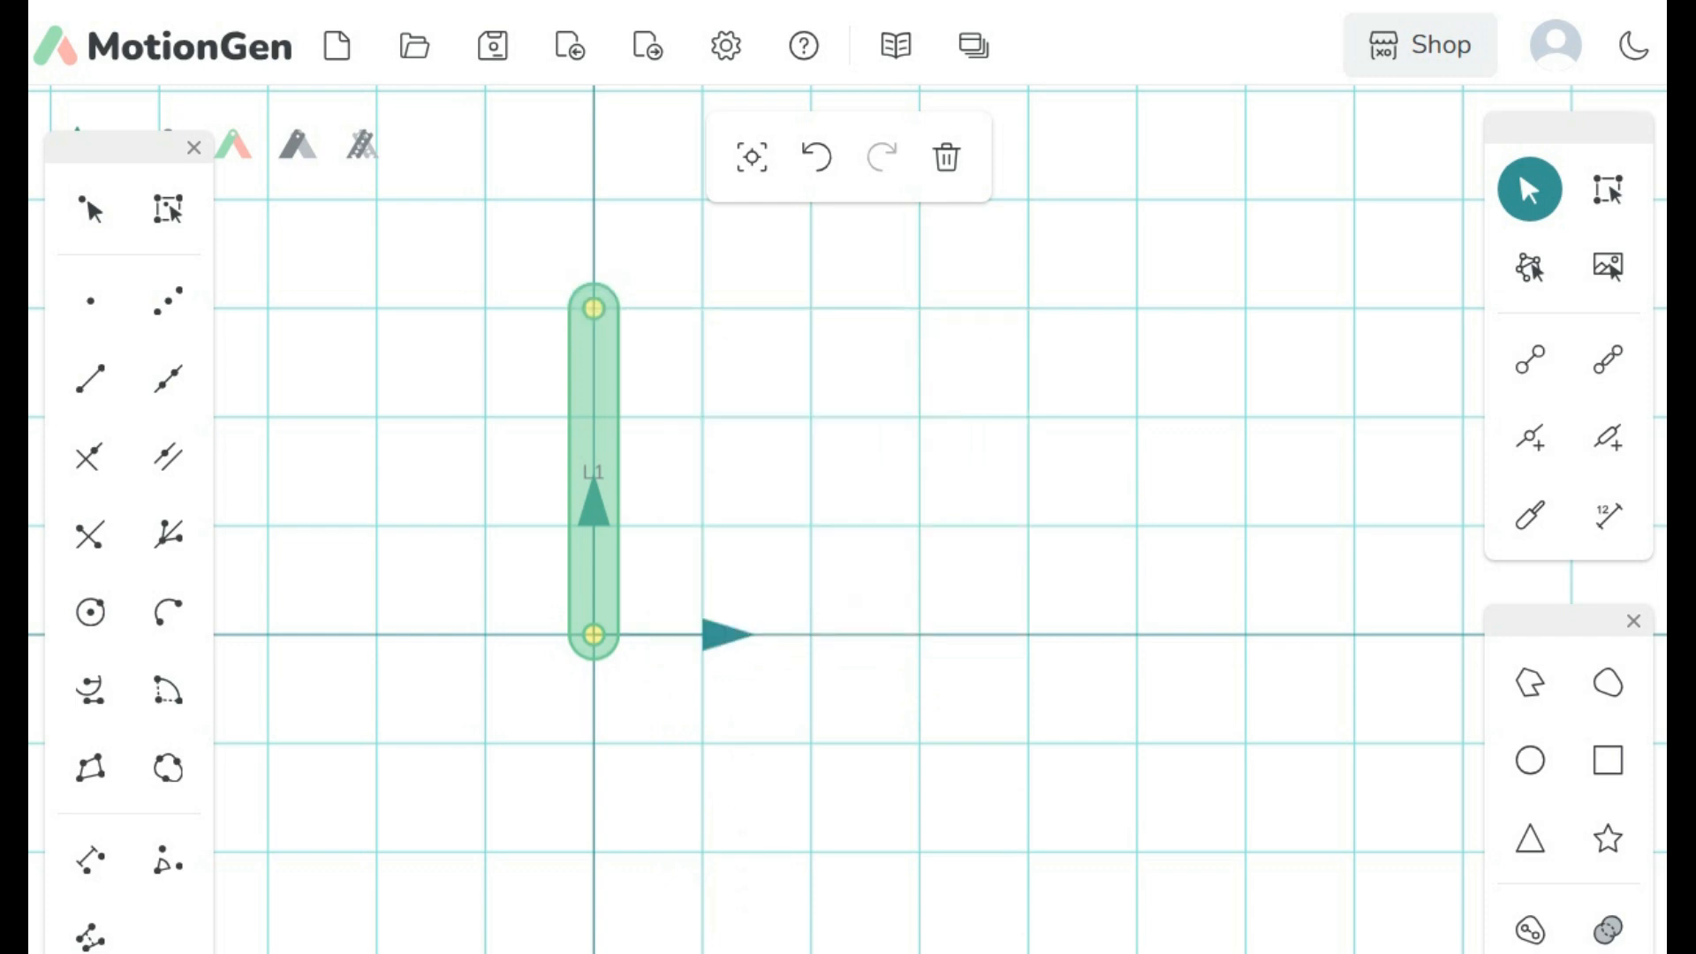
# Step: Draw a second vertical link from the first link's upper joint to (0, 10) and check its joint coordinates
pyautogui.scroll(1, 990, 467)
pyautogui.scroll(-6, 990, 468)
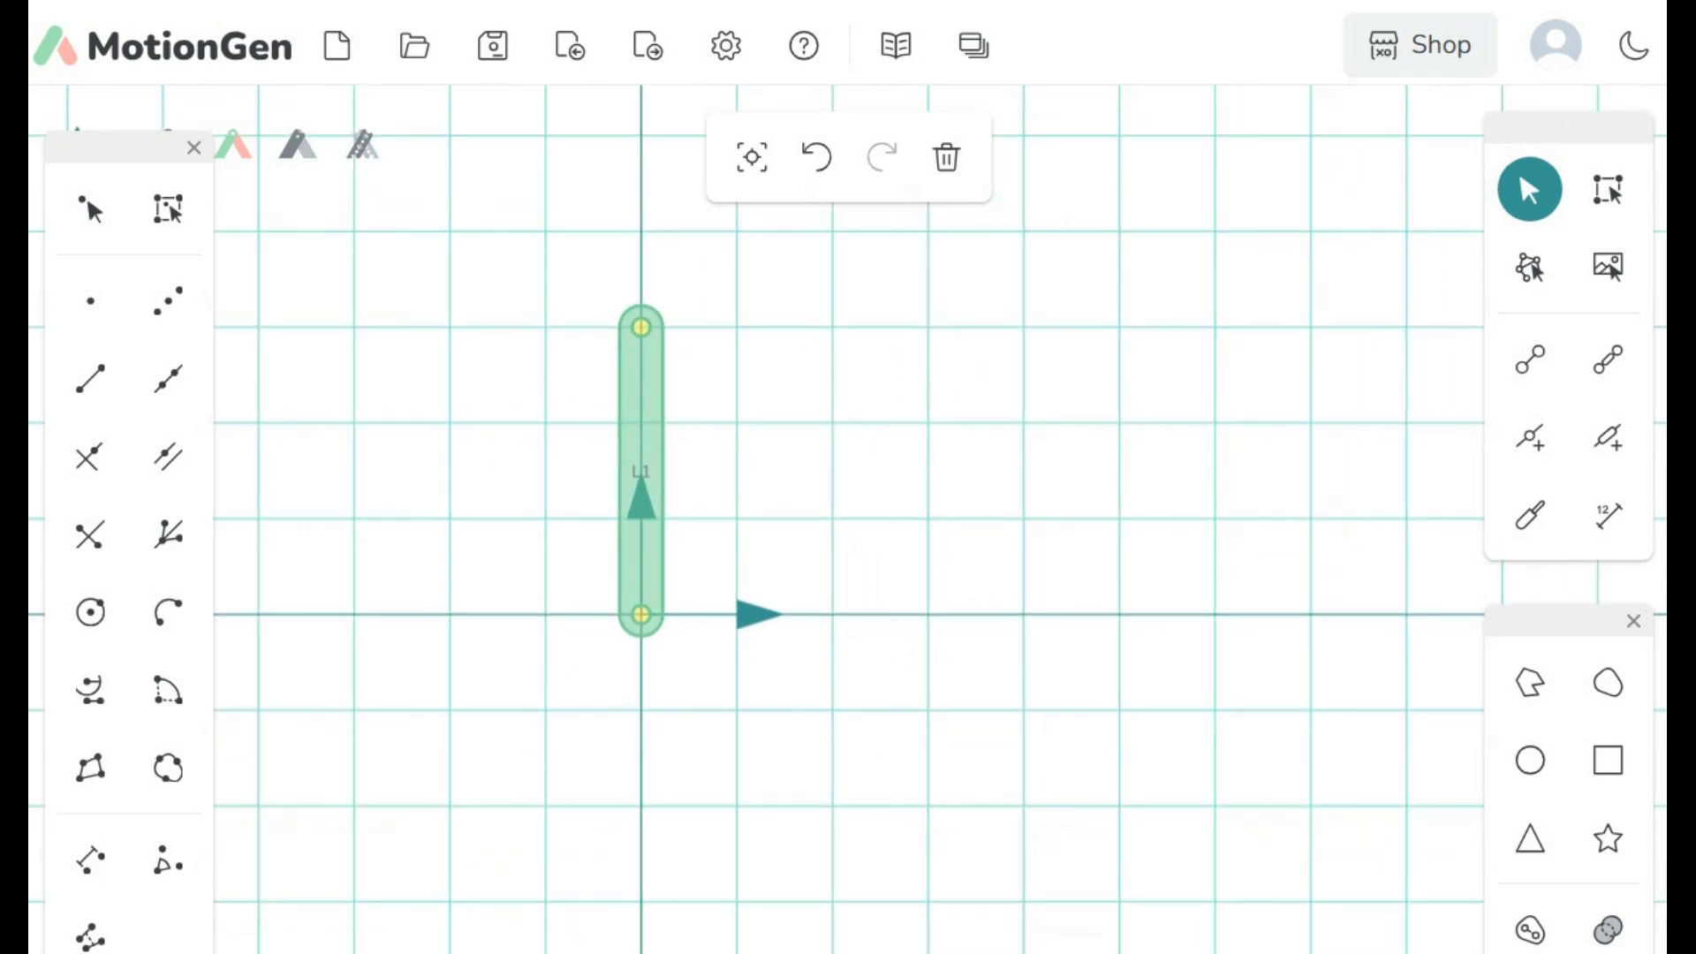
pyautogui.scroll(-2, 990, 467)
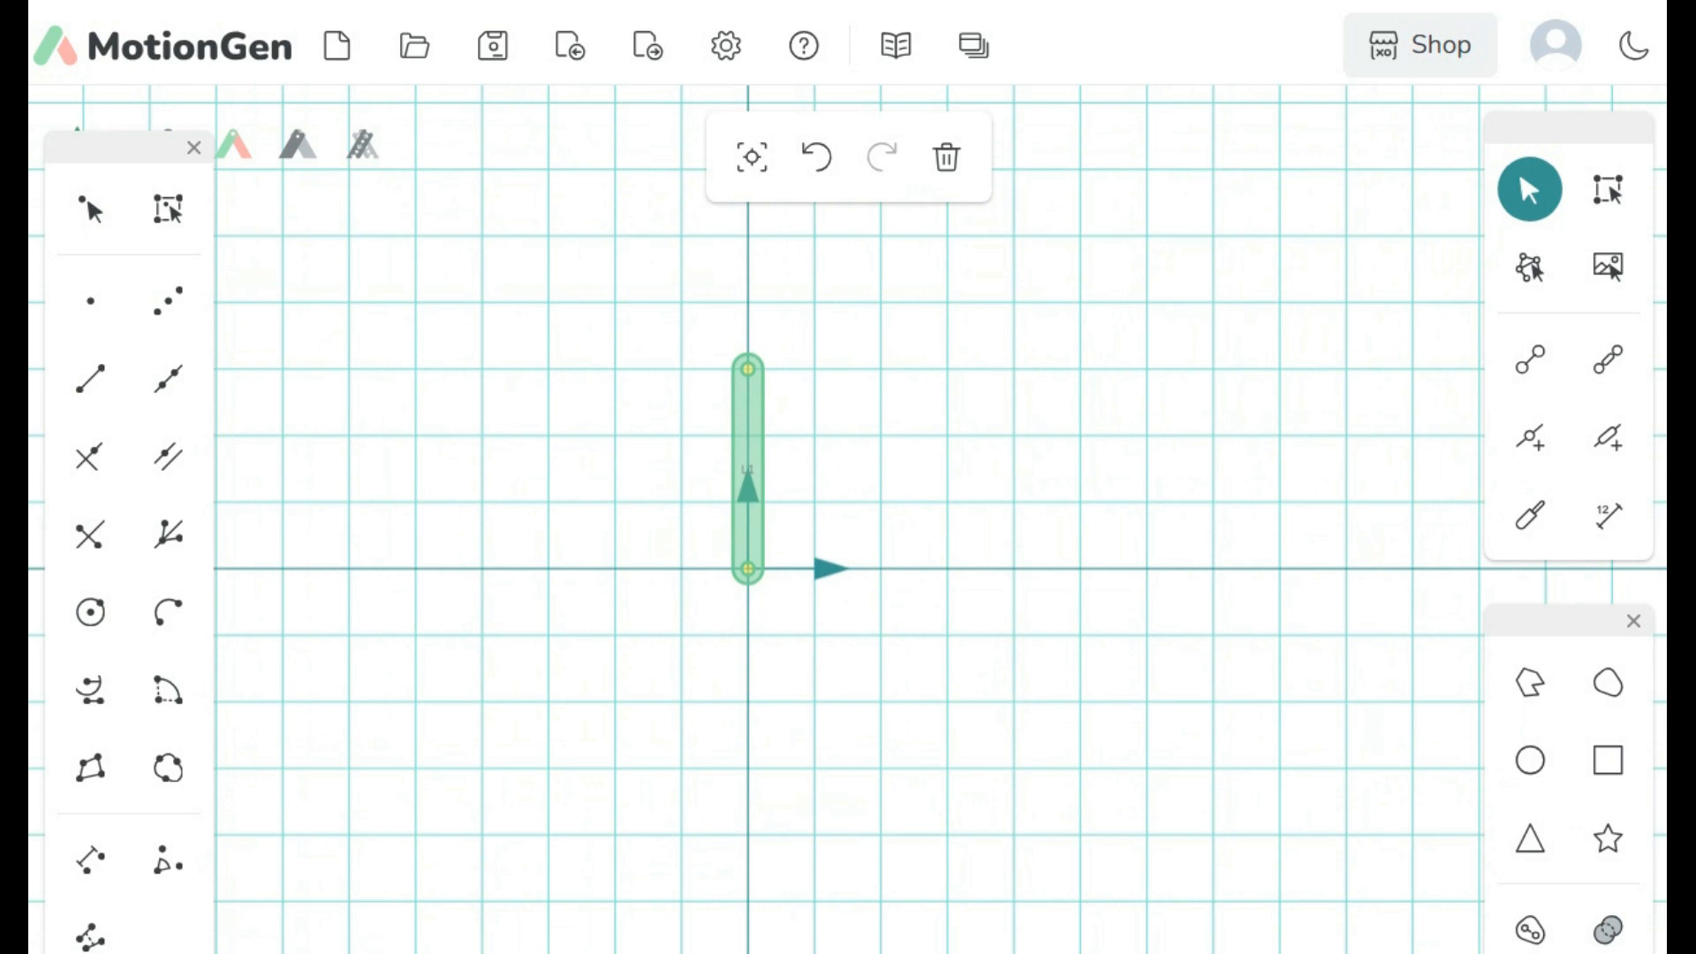
pyautogui.moveTo(990, 467); pyautogui.dragTo(905, 735)
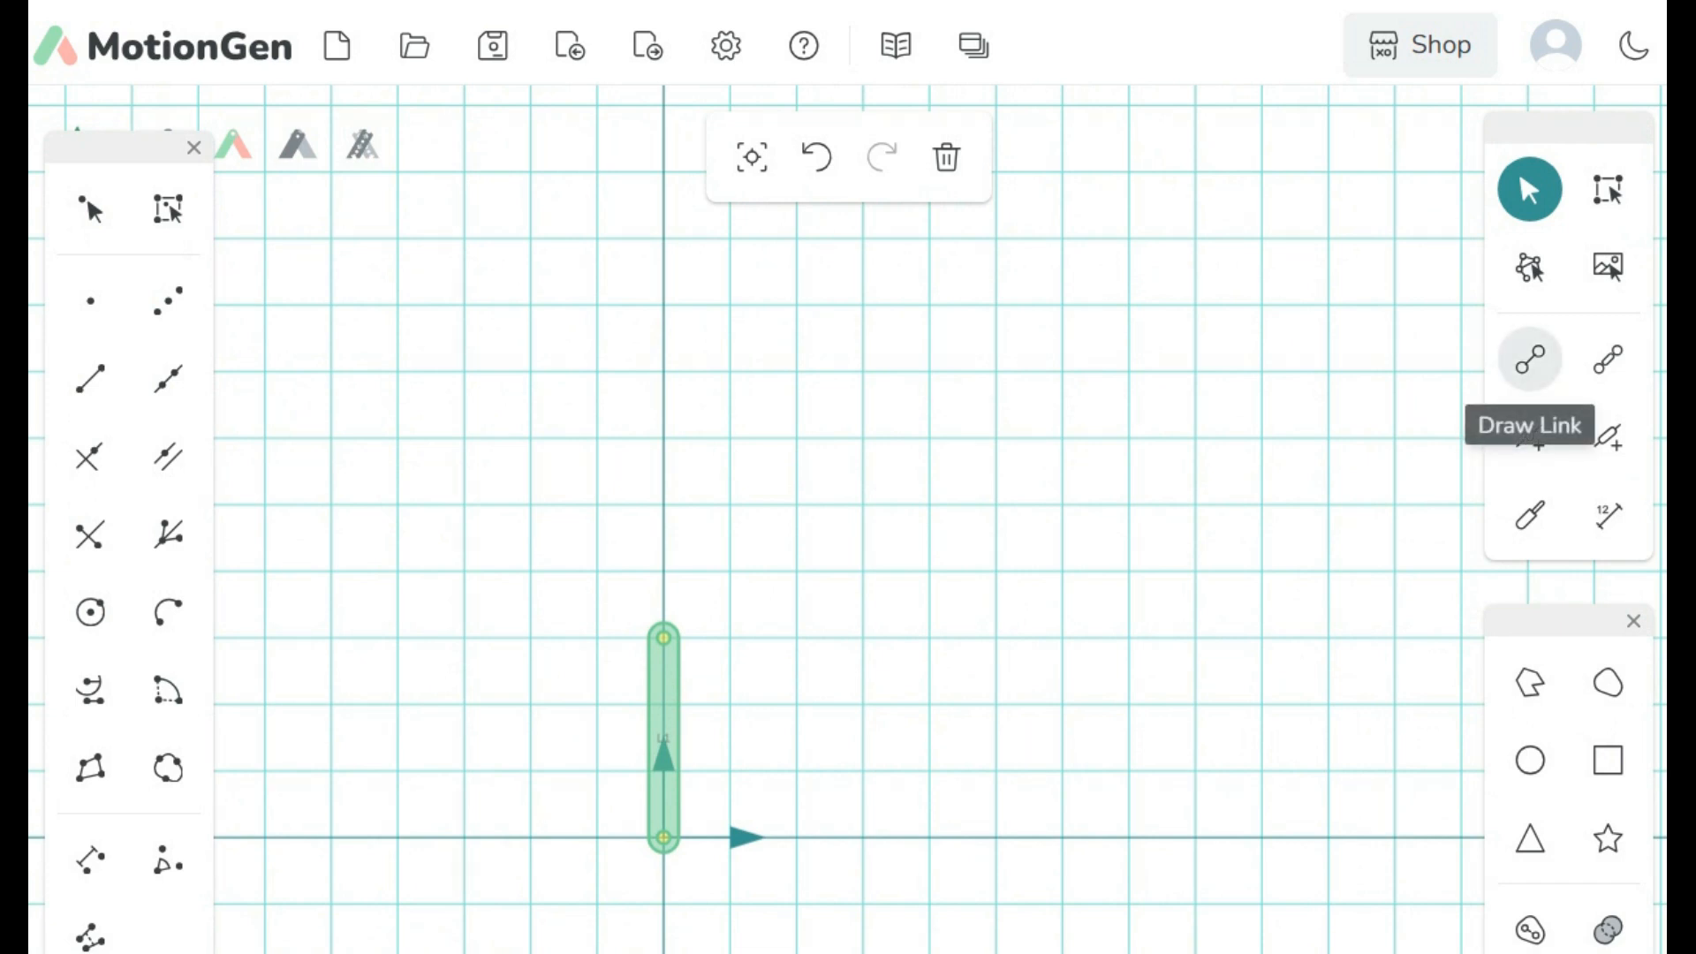
pyautogui.click(1530, 358)
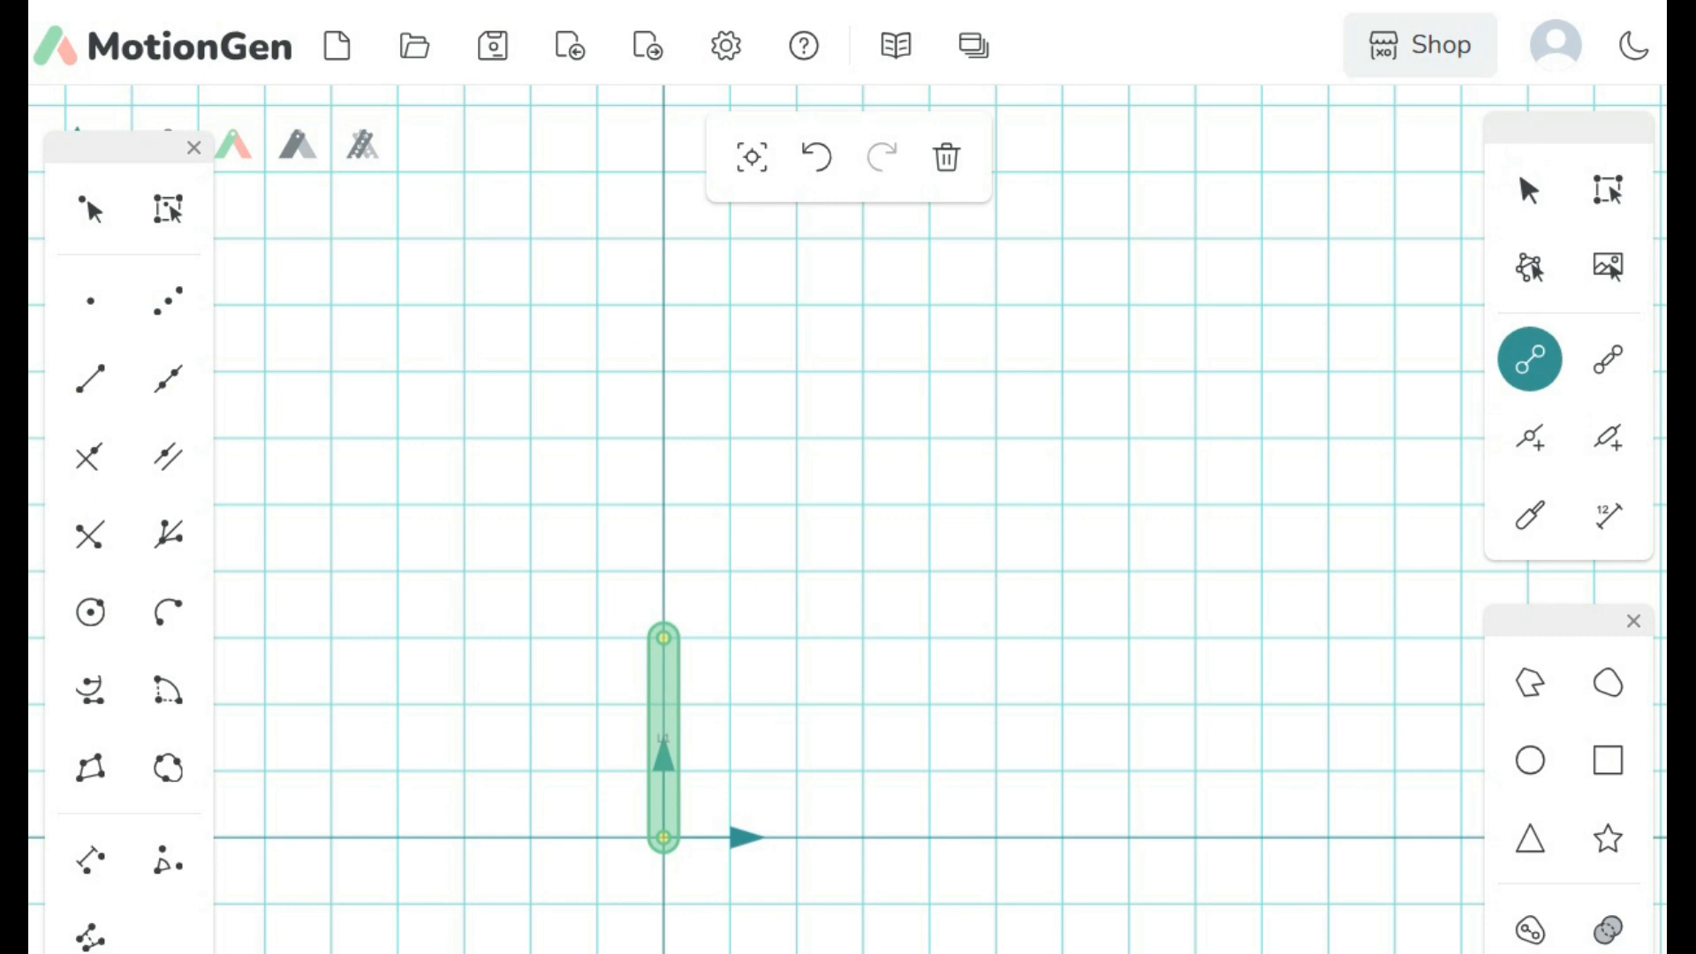
pyautogui.moveTo(663, 637); pyautogui.dragTo(663, 171)
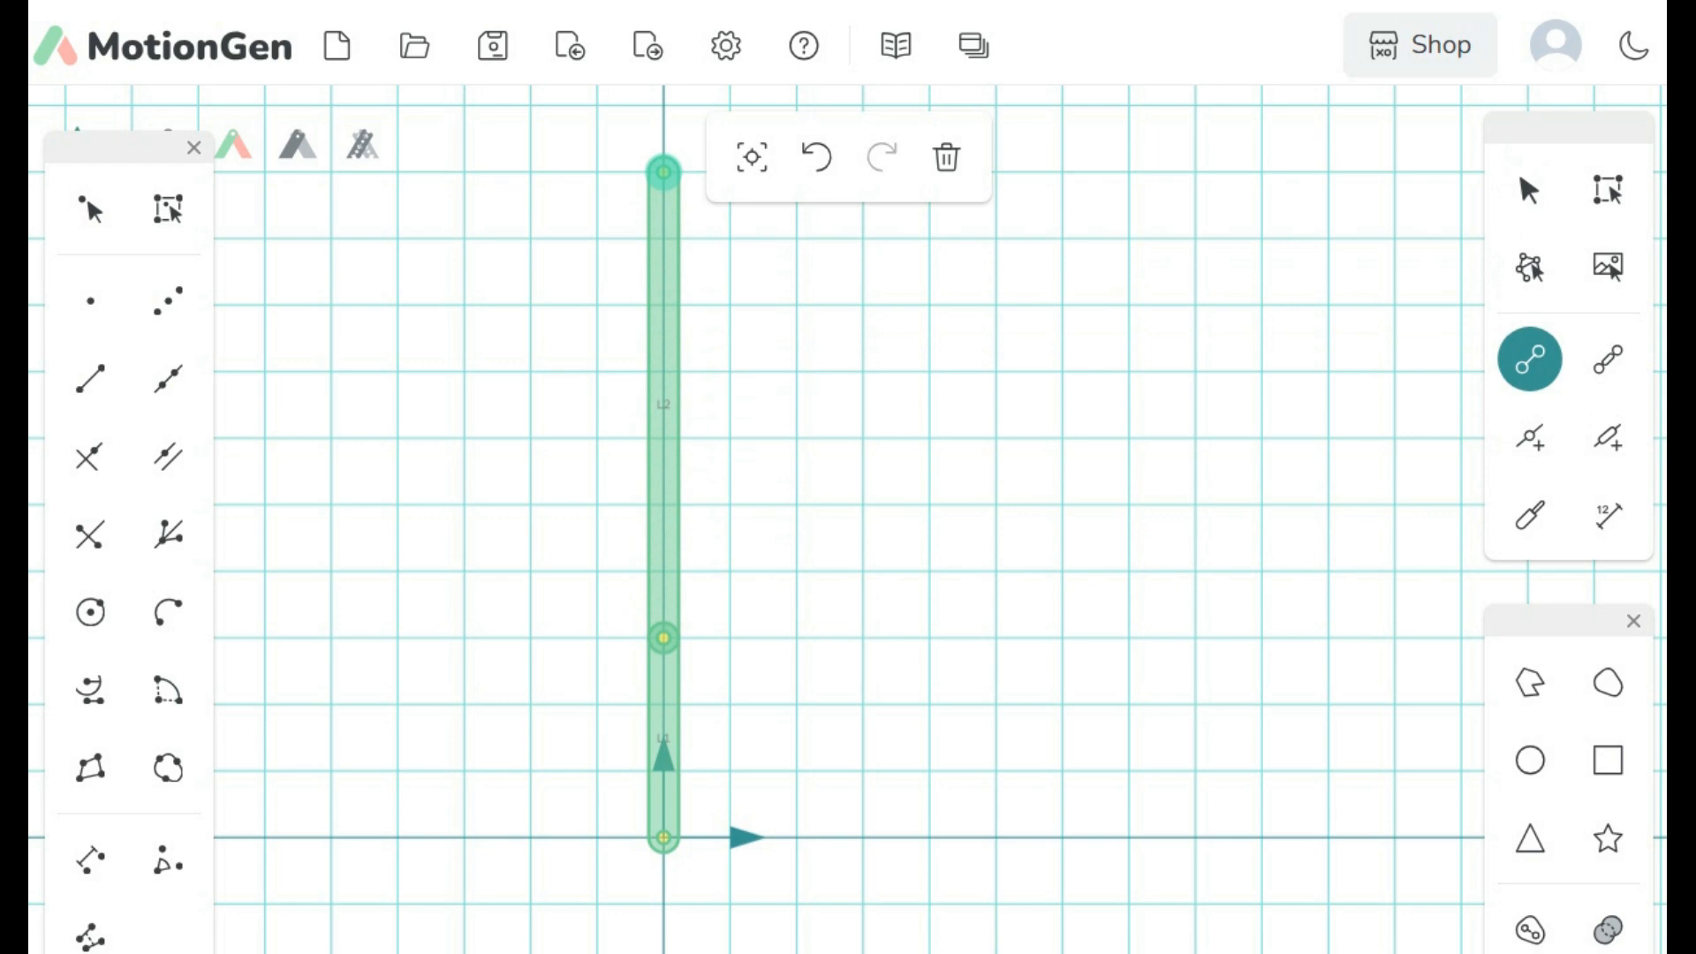
pyautogui.click(1530, 189)
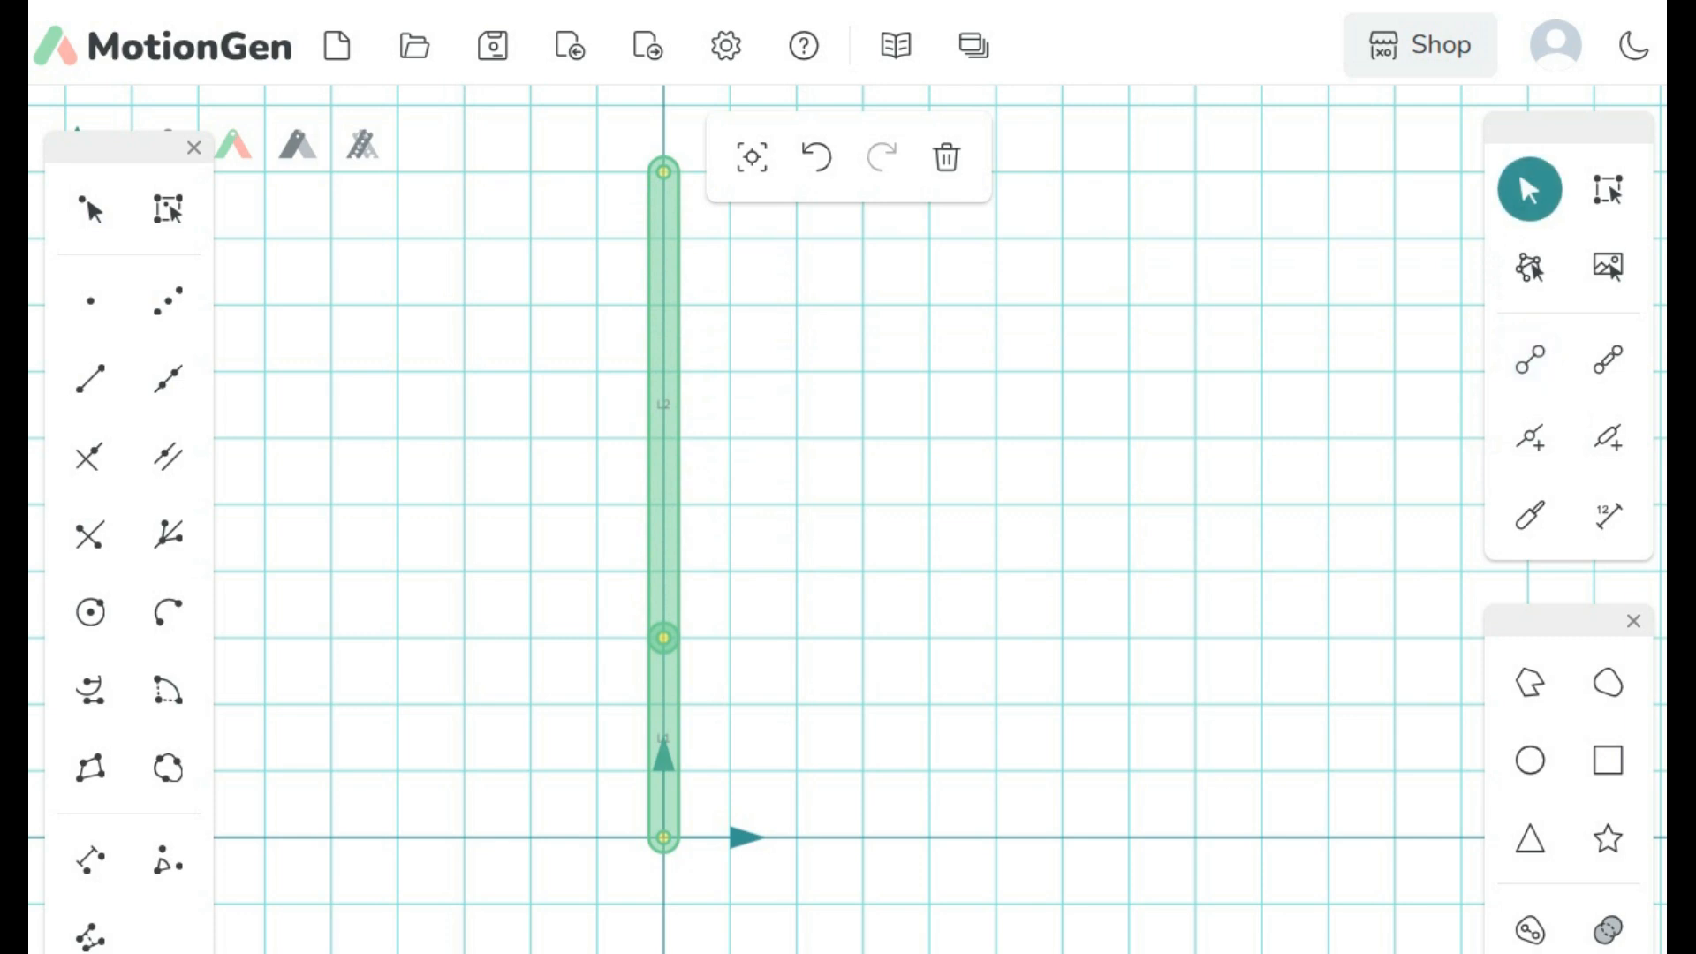
pyautogui.click(664, 637)
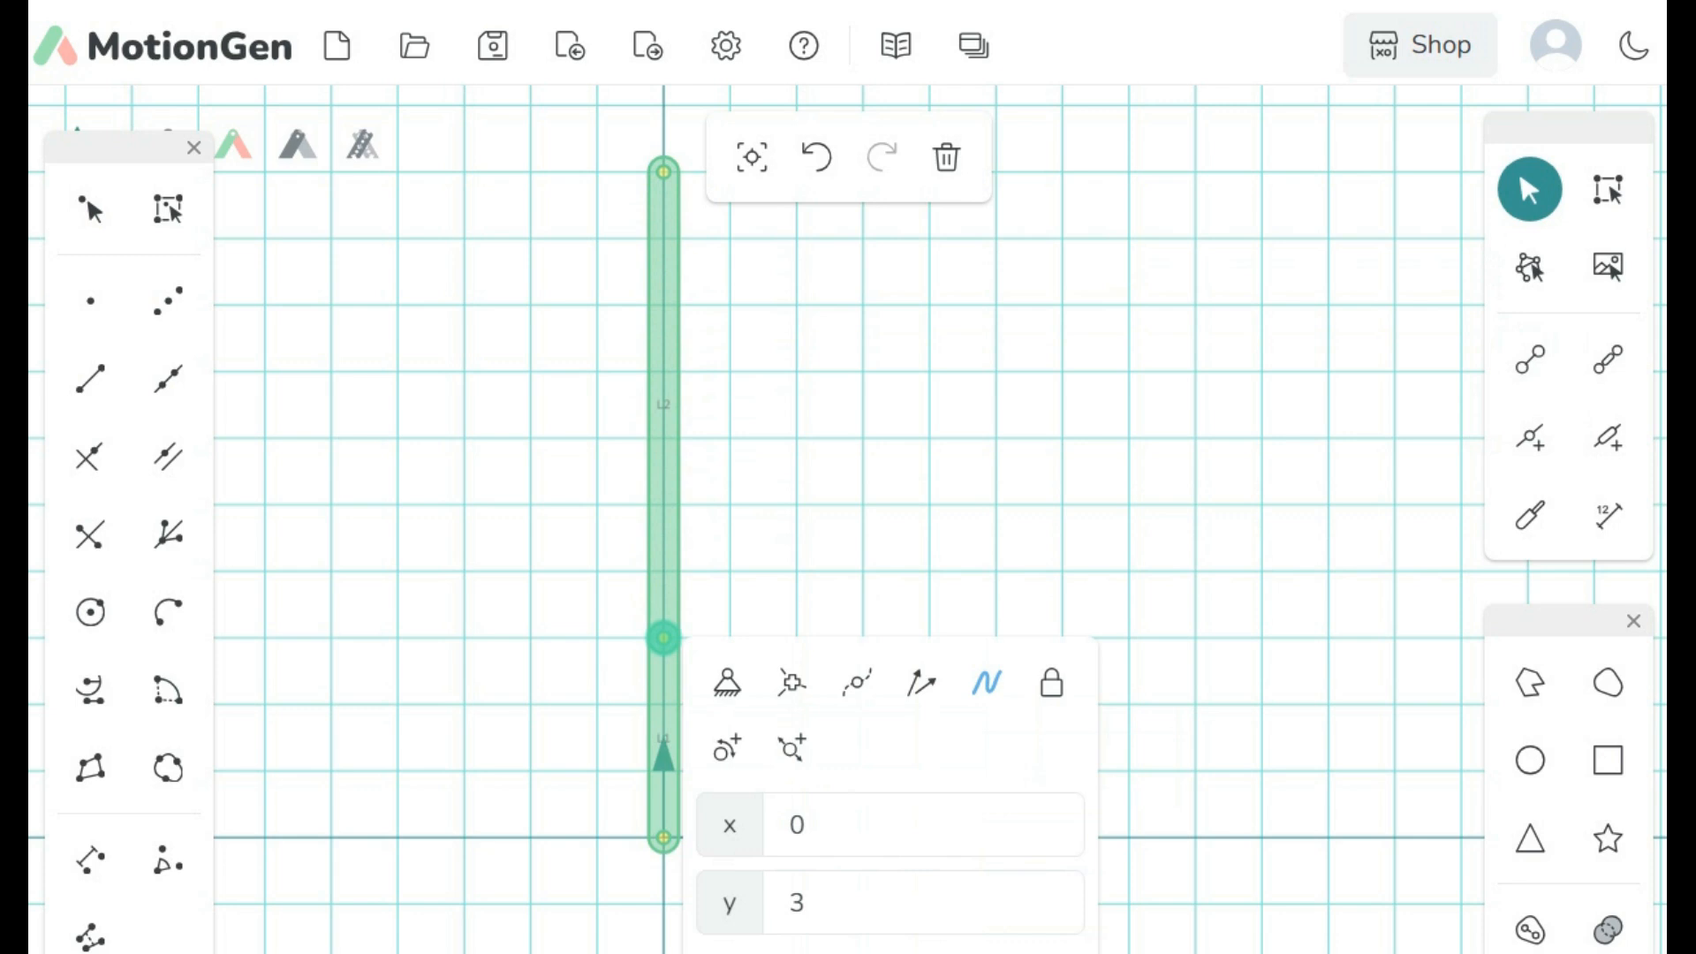
pyautogui.click(664, 173)
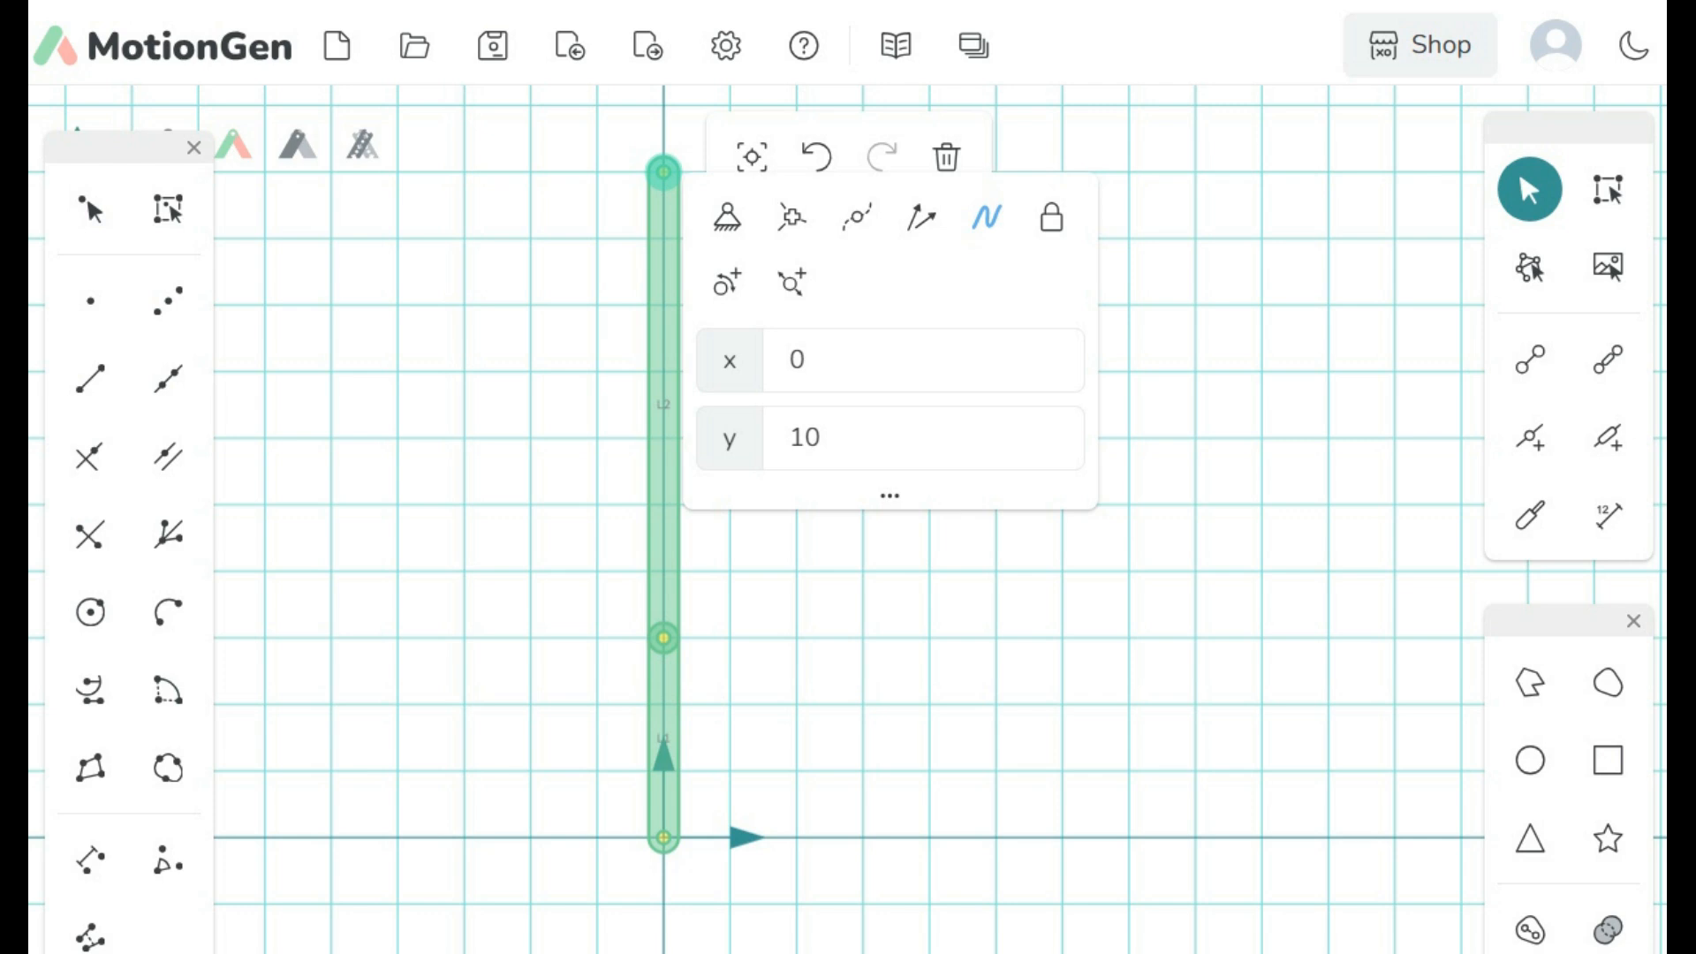
pyautogui.press('Escape')
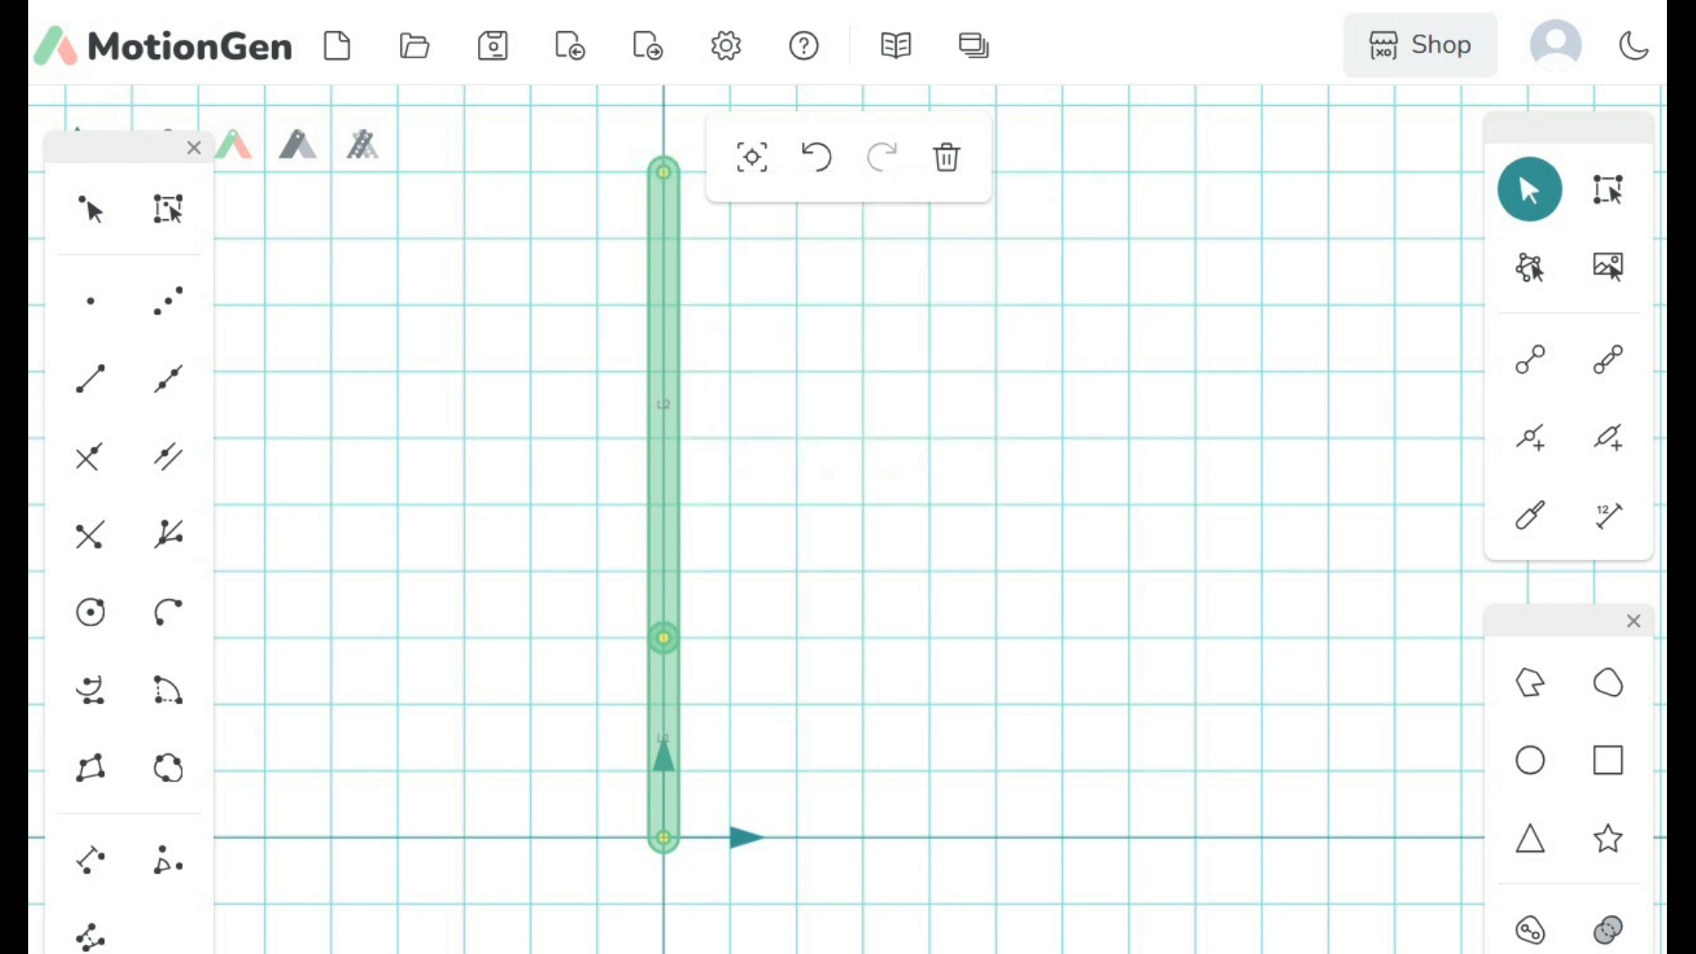
# Step: Ground the joint at the origin and add a rotary actuator to it
pyautogui.click(664, 837)
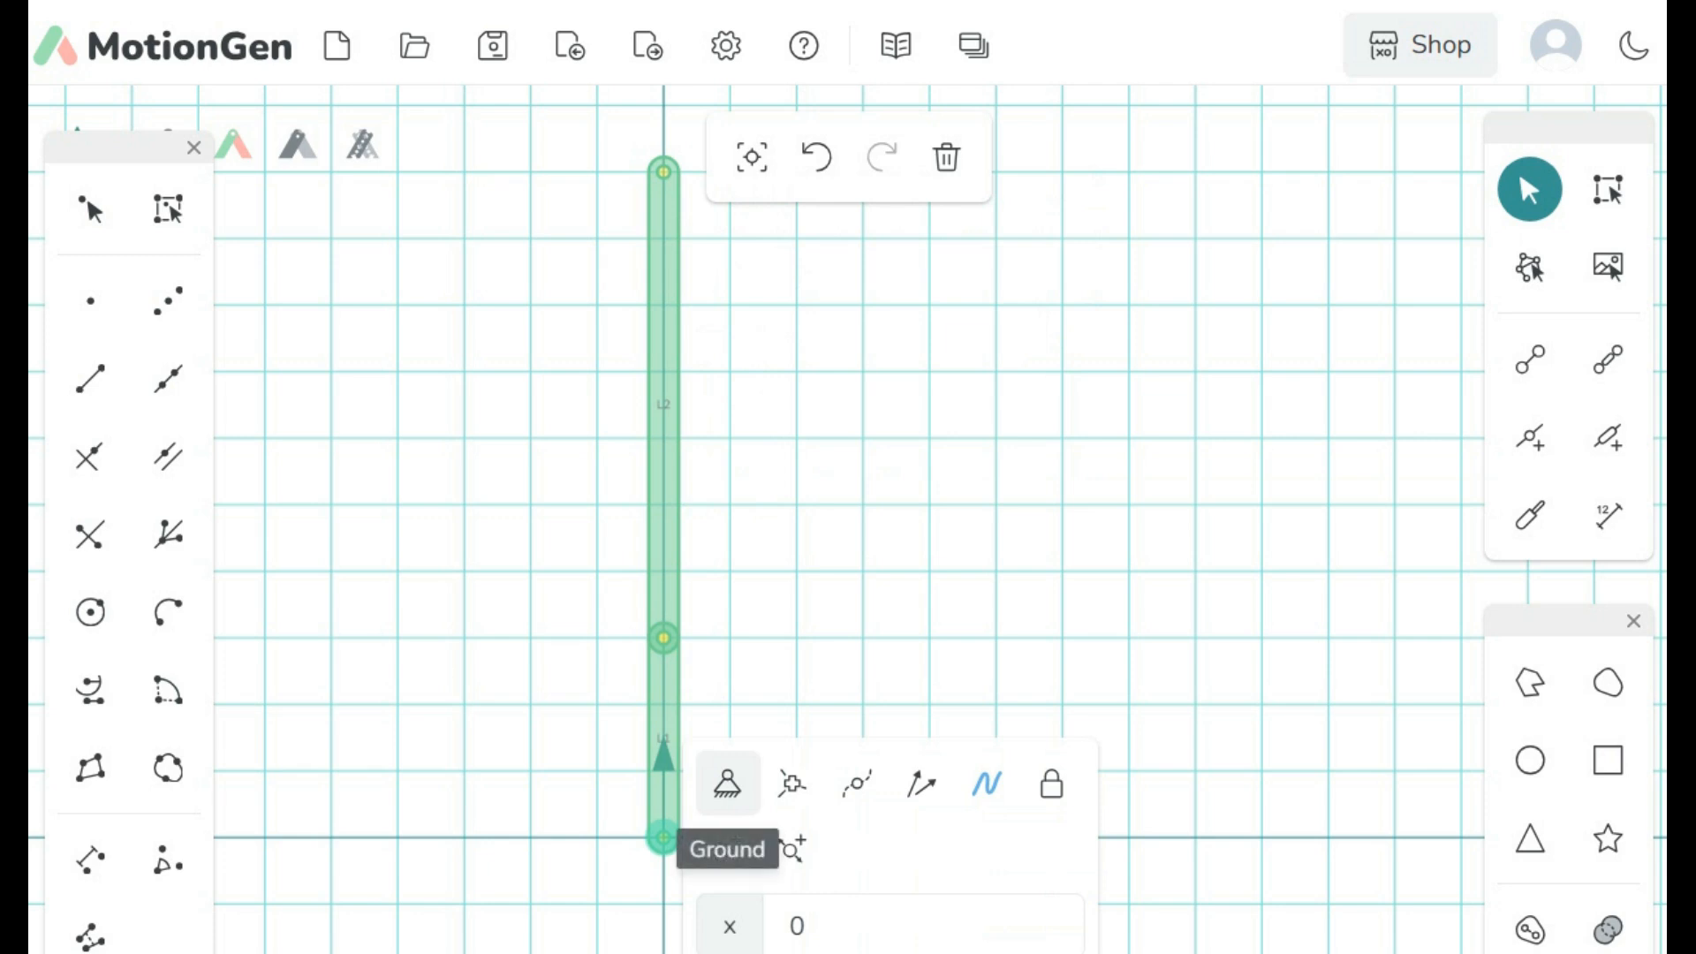
pyautogui.click(727, 783)
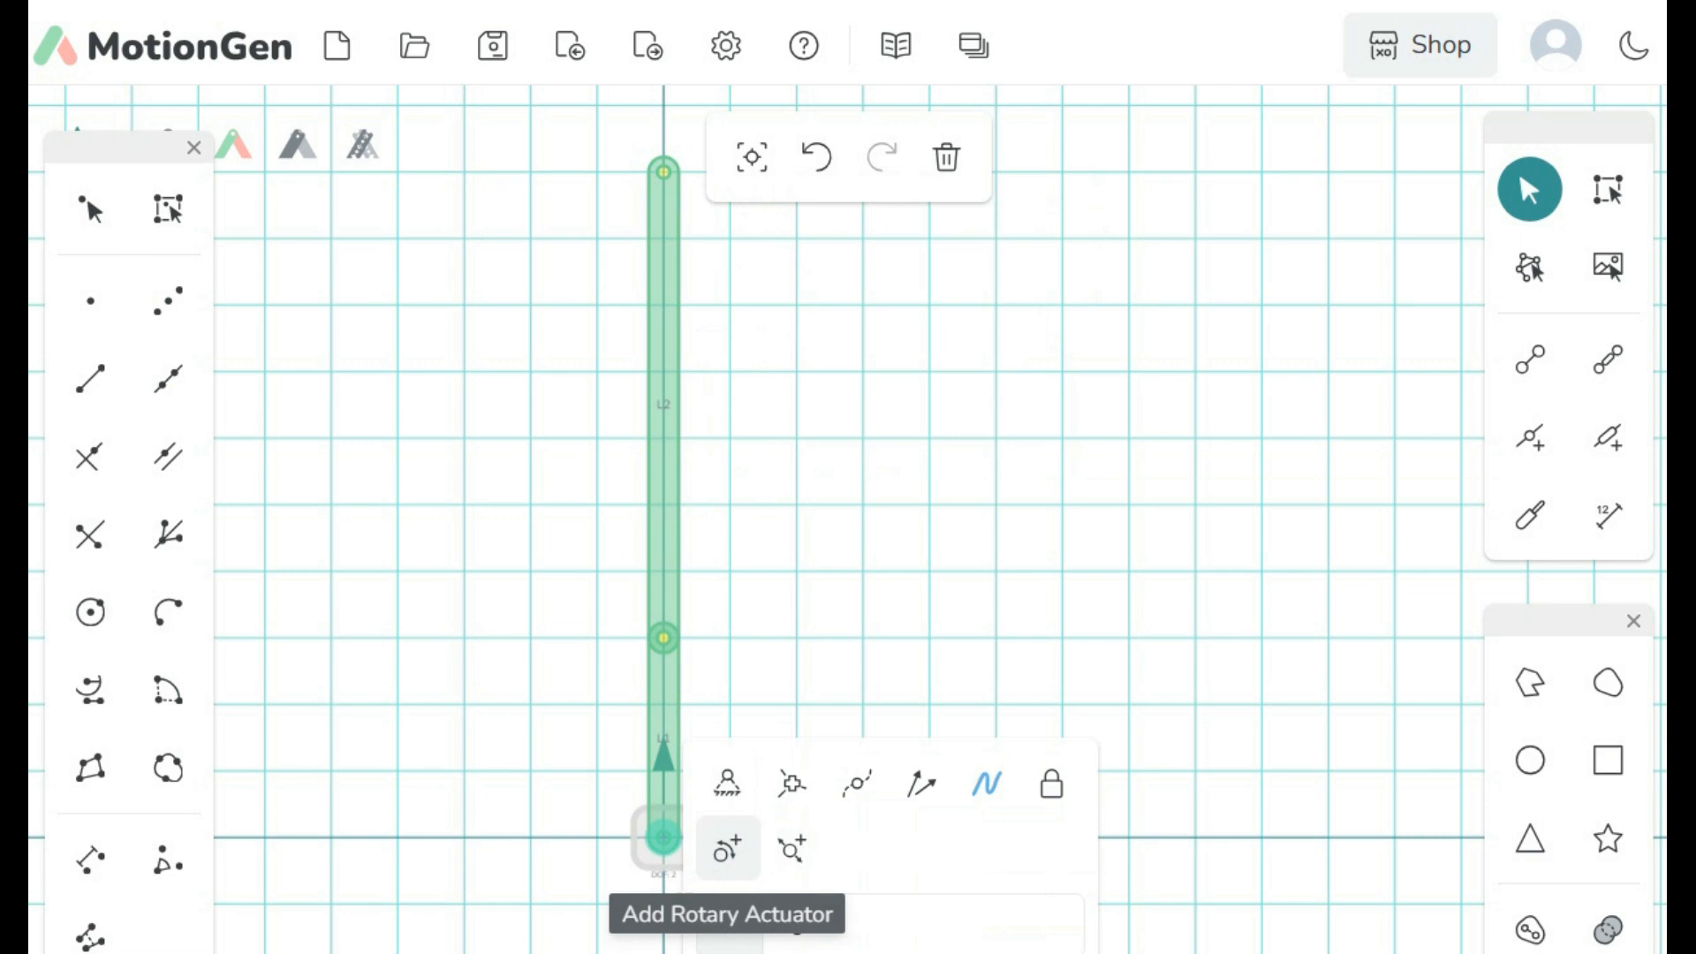
pyautogui.click(727, 847)
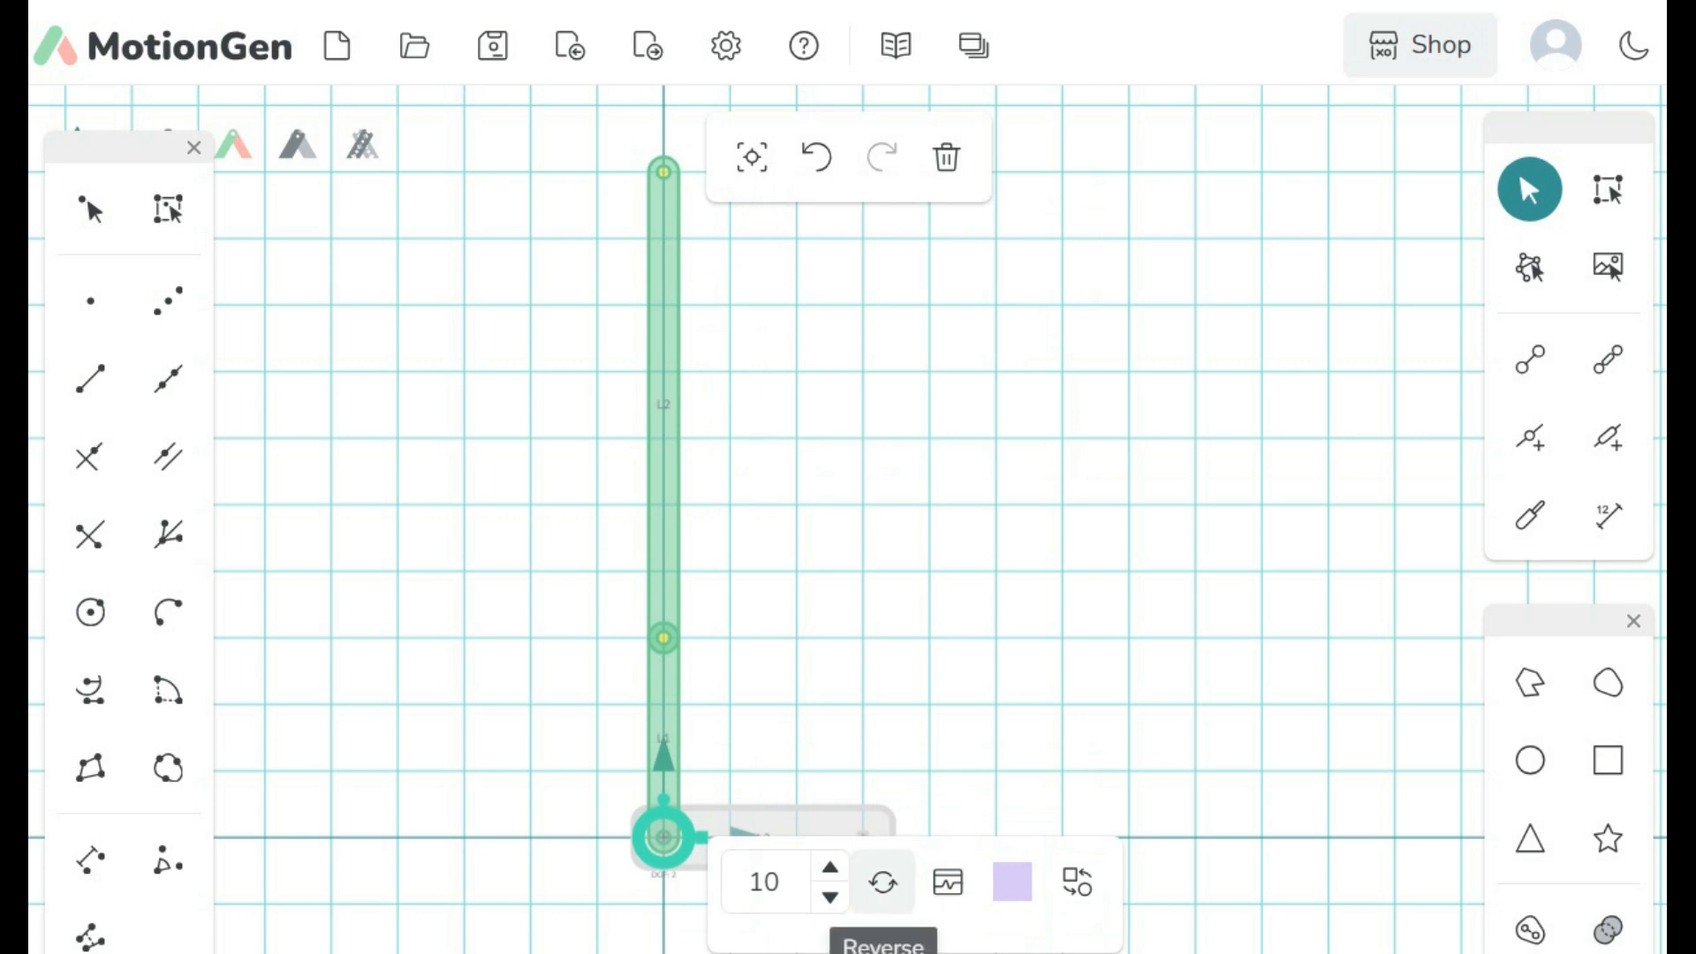
# Step: Reverse the rotary actuator's direction and set its speed to -15
pyautogui.click(883, 881)
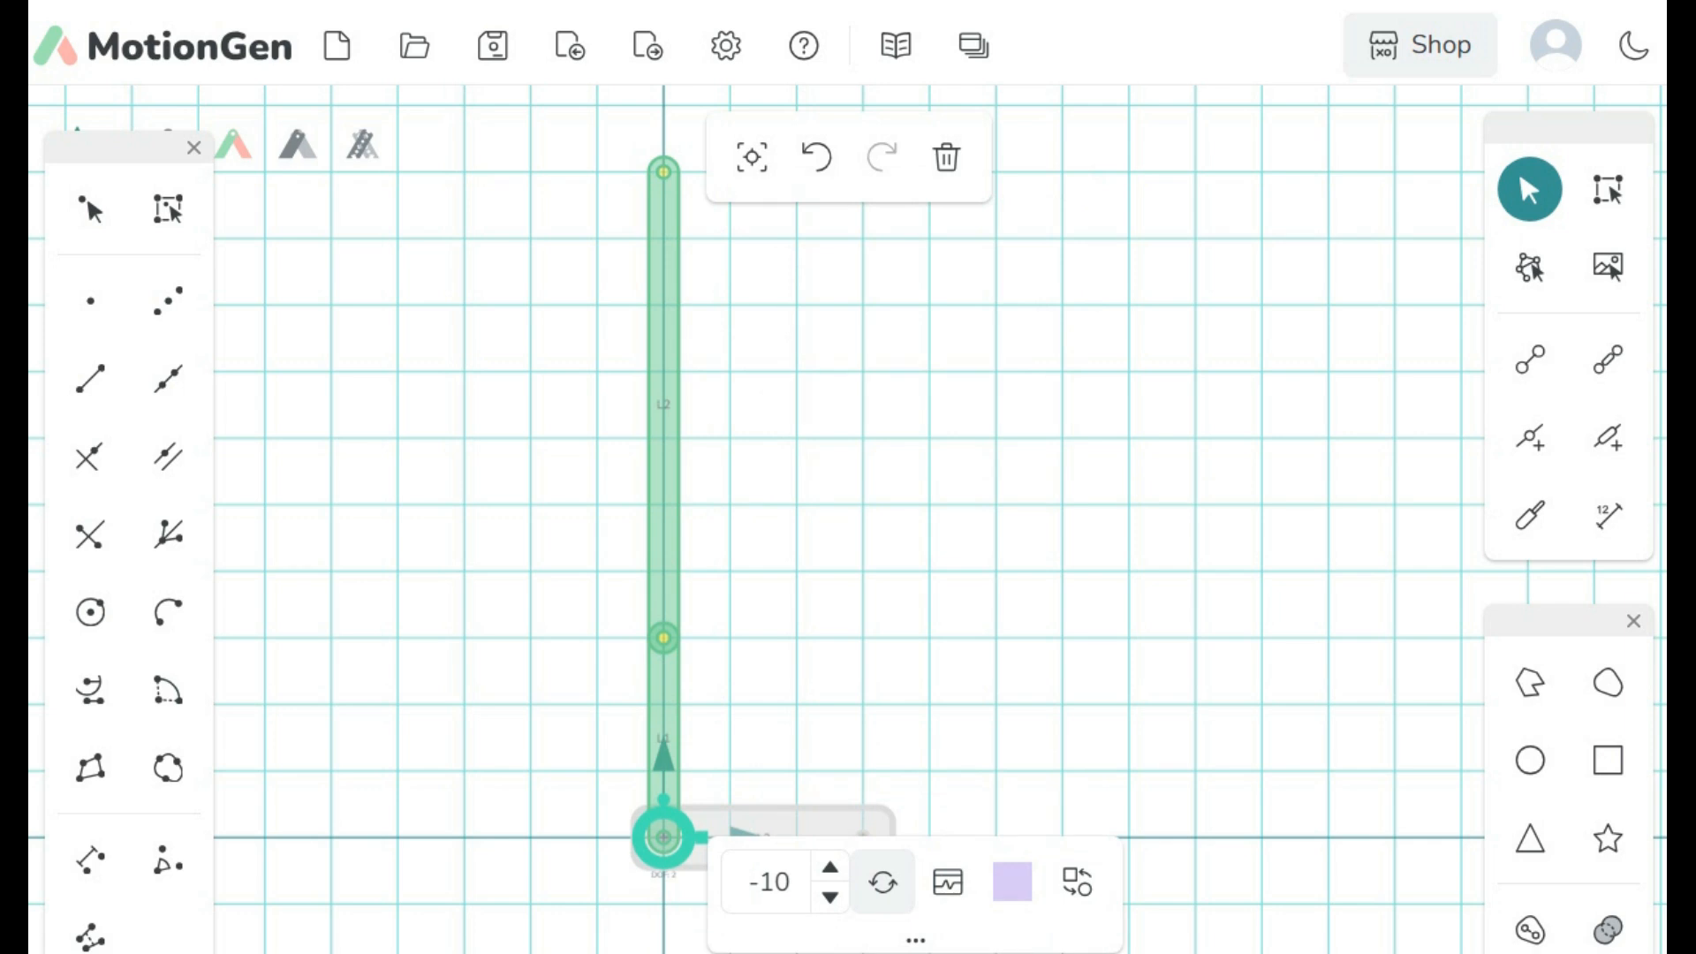
pyautogui.click(788, 882)
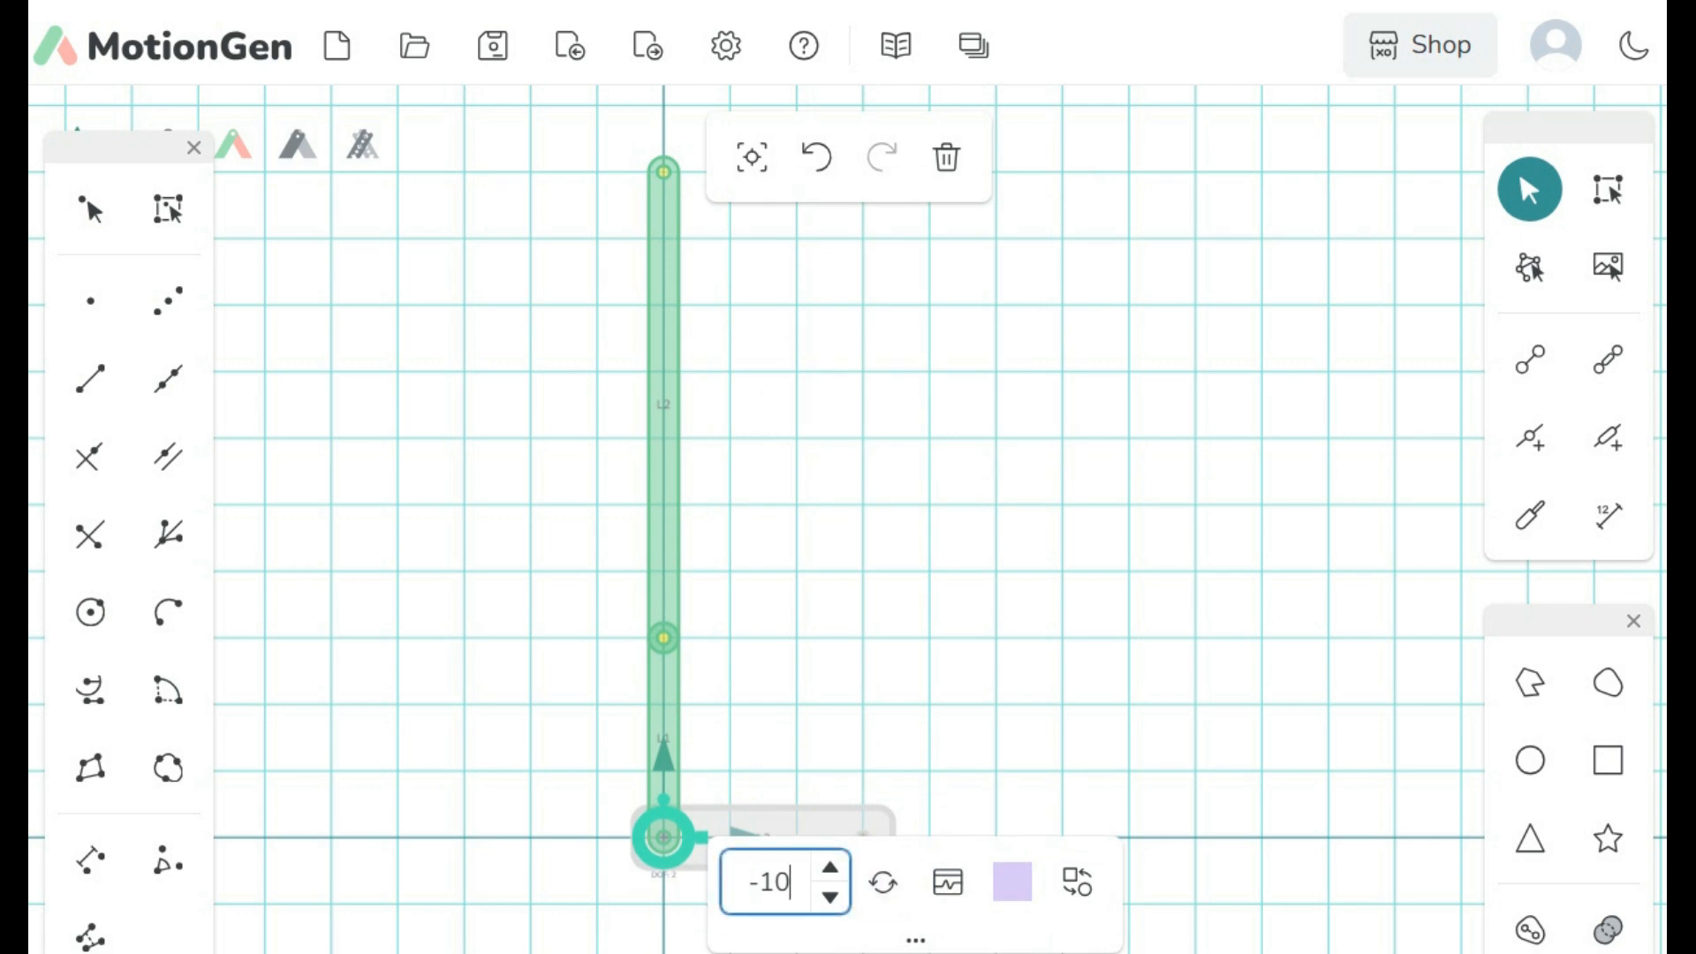
pyautogui.press('BackSpace')
pyautogui.write('5')
pyautogui.press('Return')
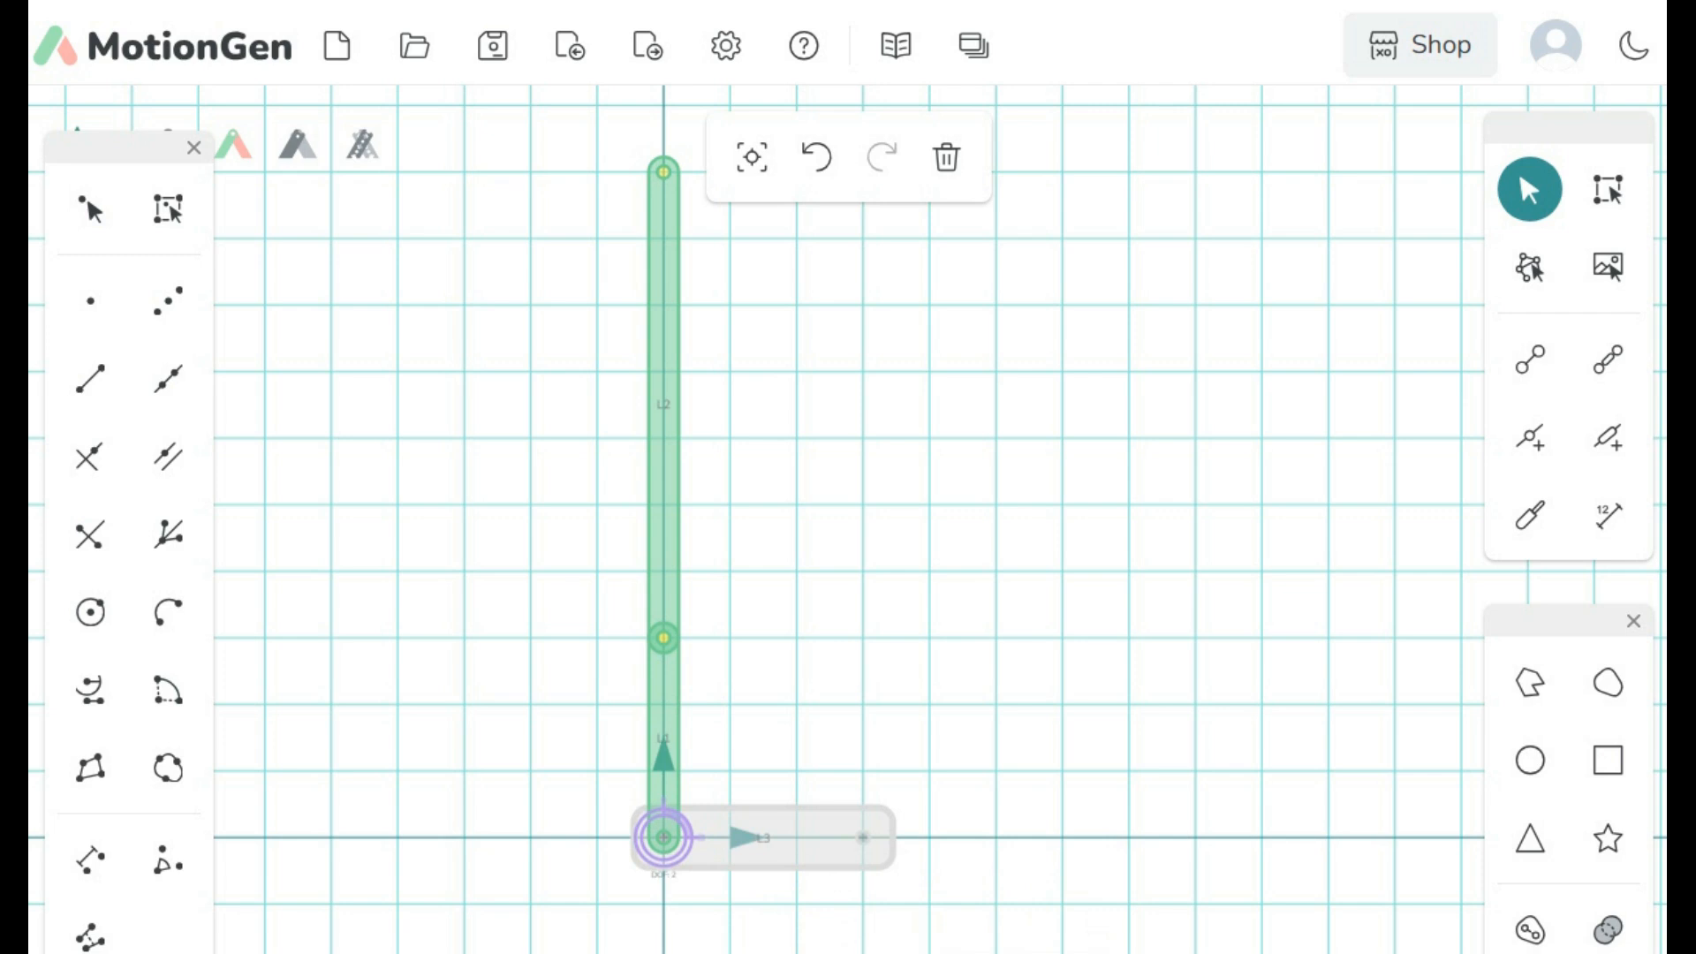
# Step: Draw a horizontal link from the joint at (0, 10) to about (19, 10) and check its starting joint's coordinates
pyautogui.scroll(-1, 1067, 333)
pyautogui.scroll(-1, 1033, 374)
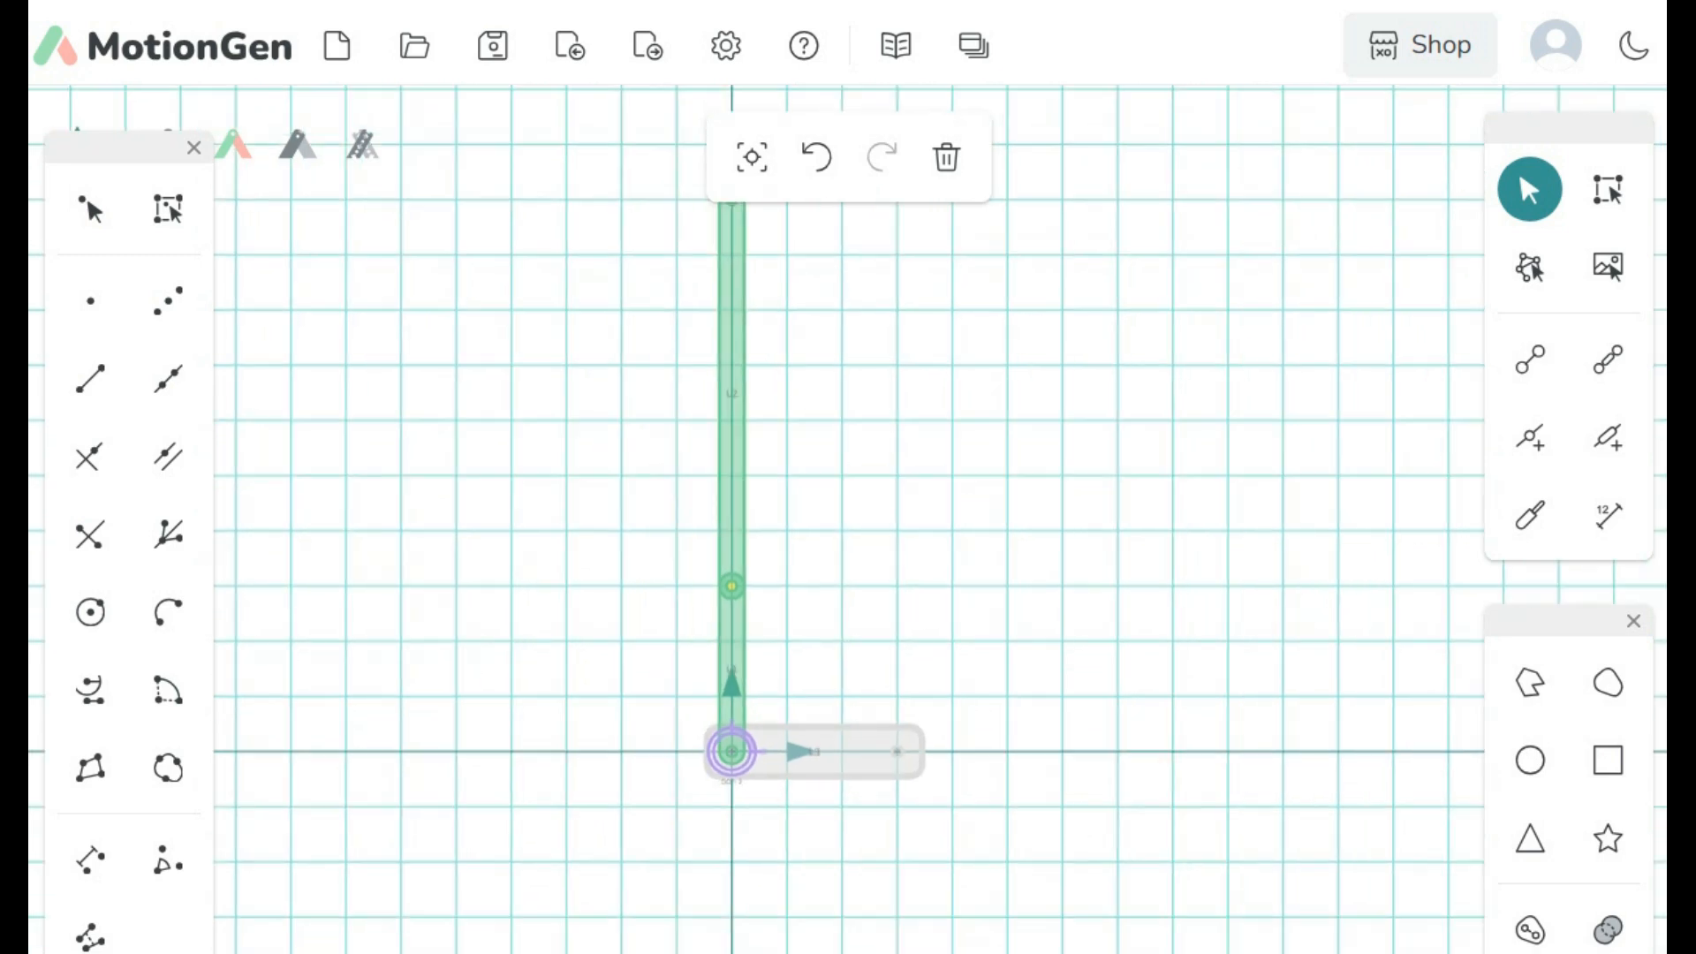
pyautogui.moveTo(1034, 375); pyautogui.dragTo(603, 489)
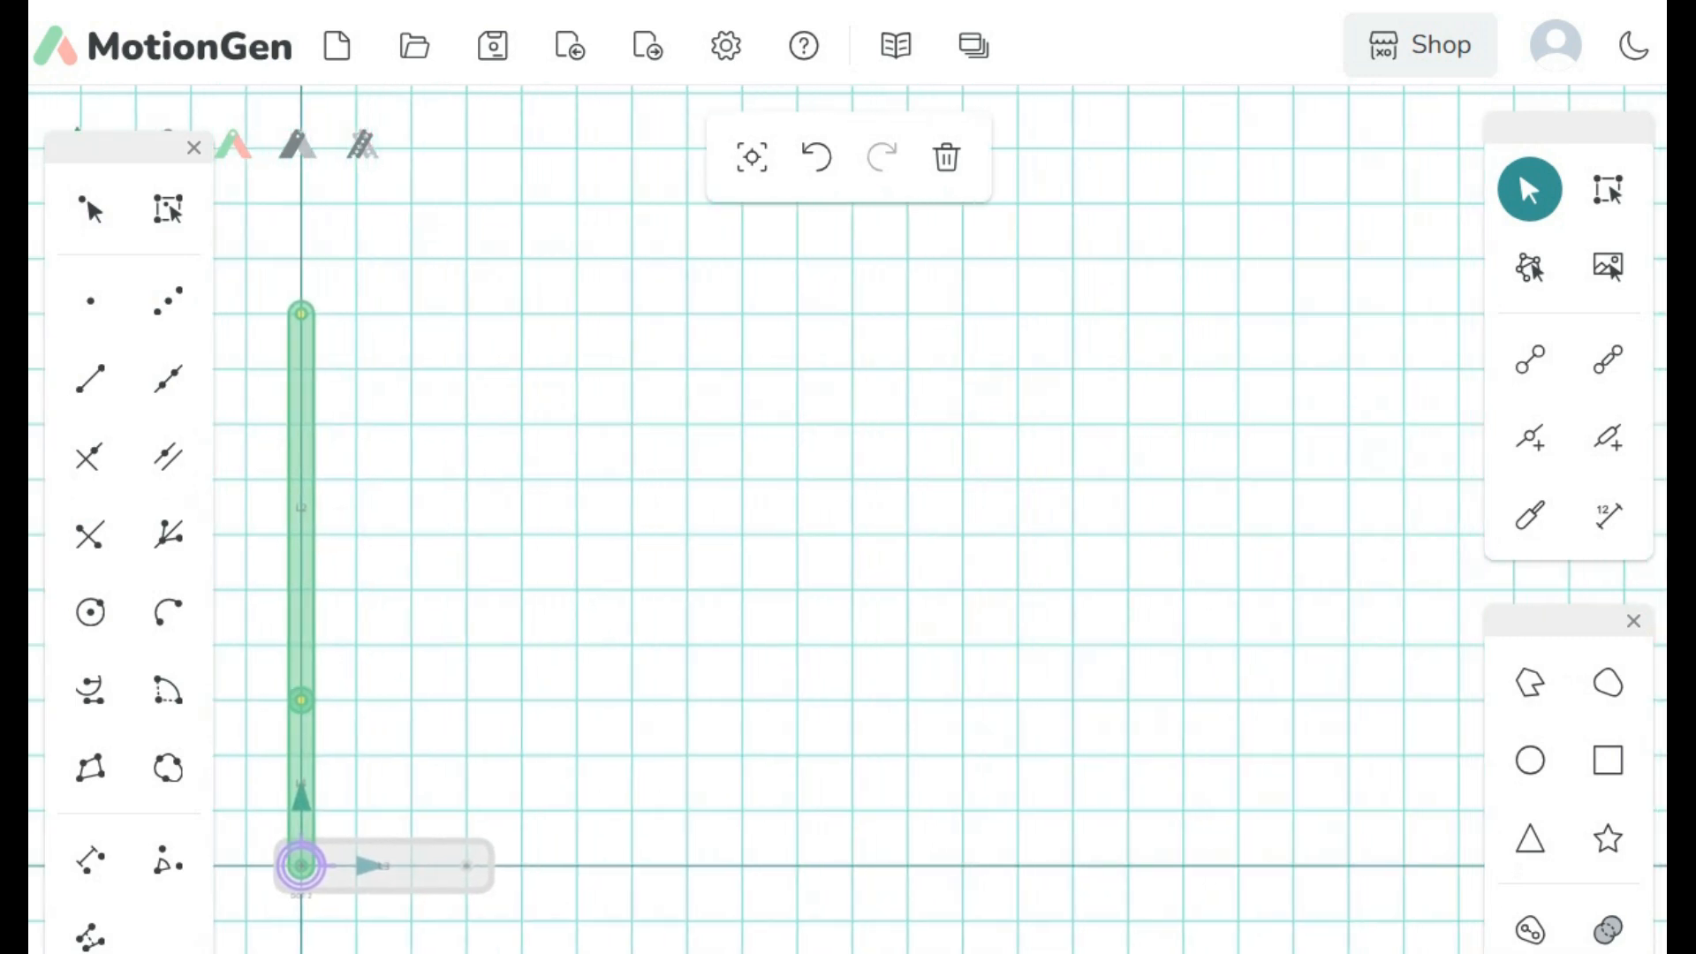
pyautogui.scroll(-1, 799, 380)
pyautogui.scroll(-1, 764, 402)
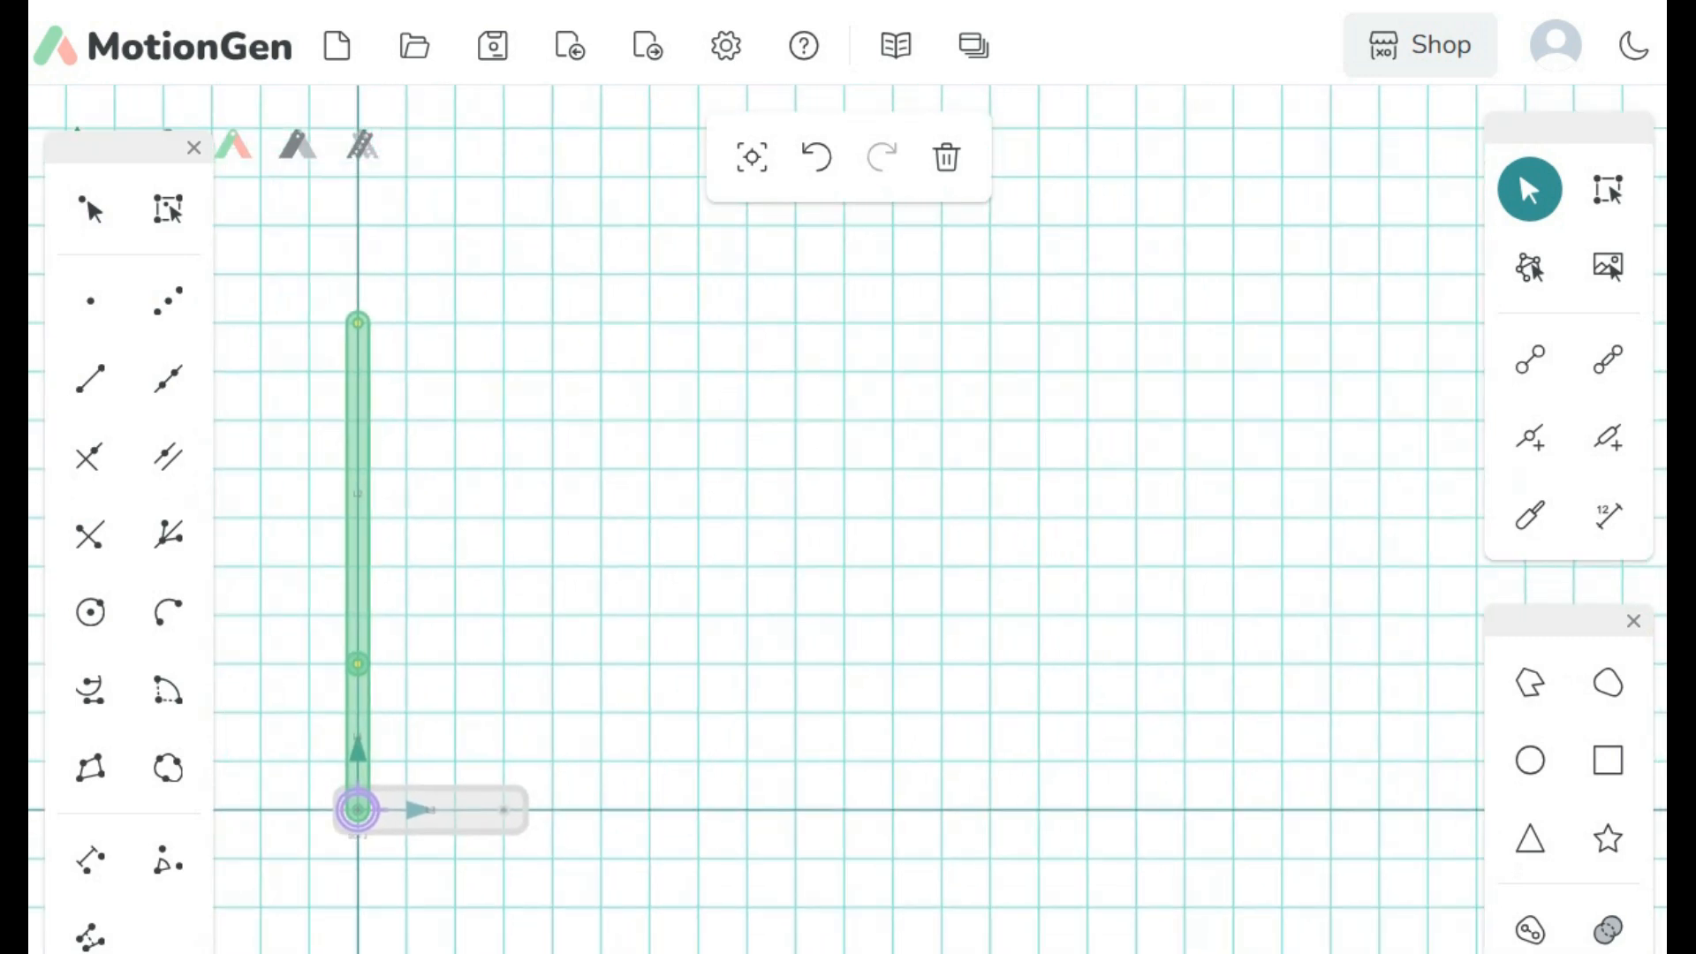
pyautogui.moveTo(764, 407); pyautogui.dragTo(714, 410)
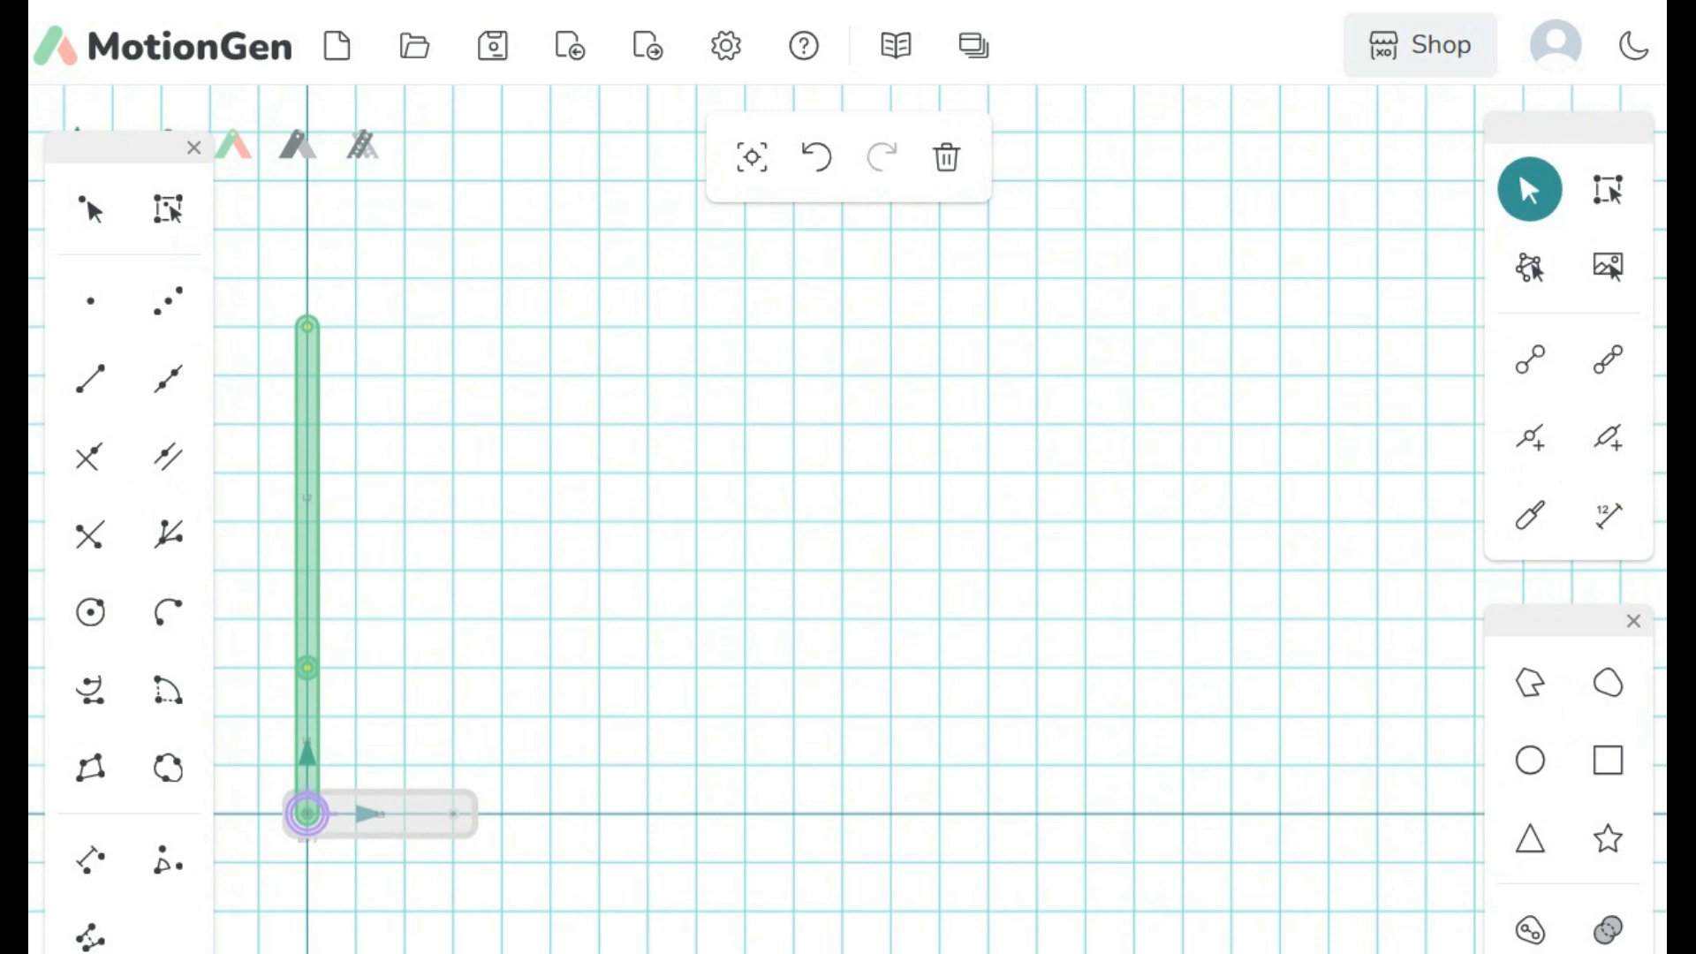
pyautogui.click(1529, 360)
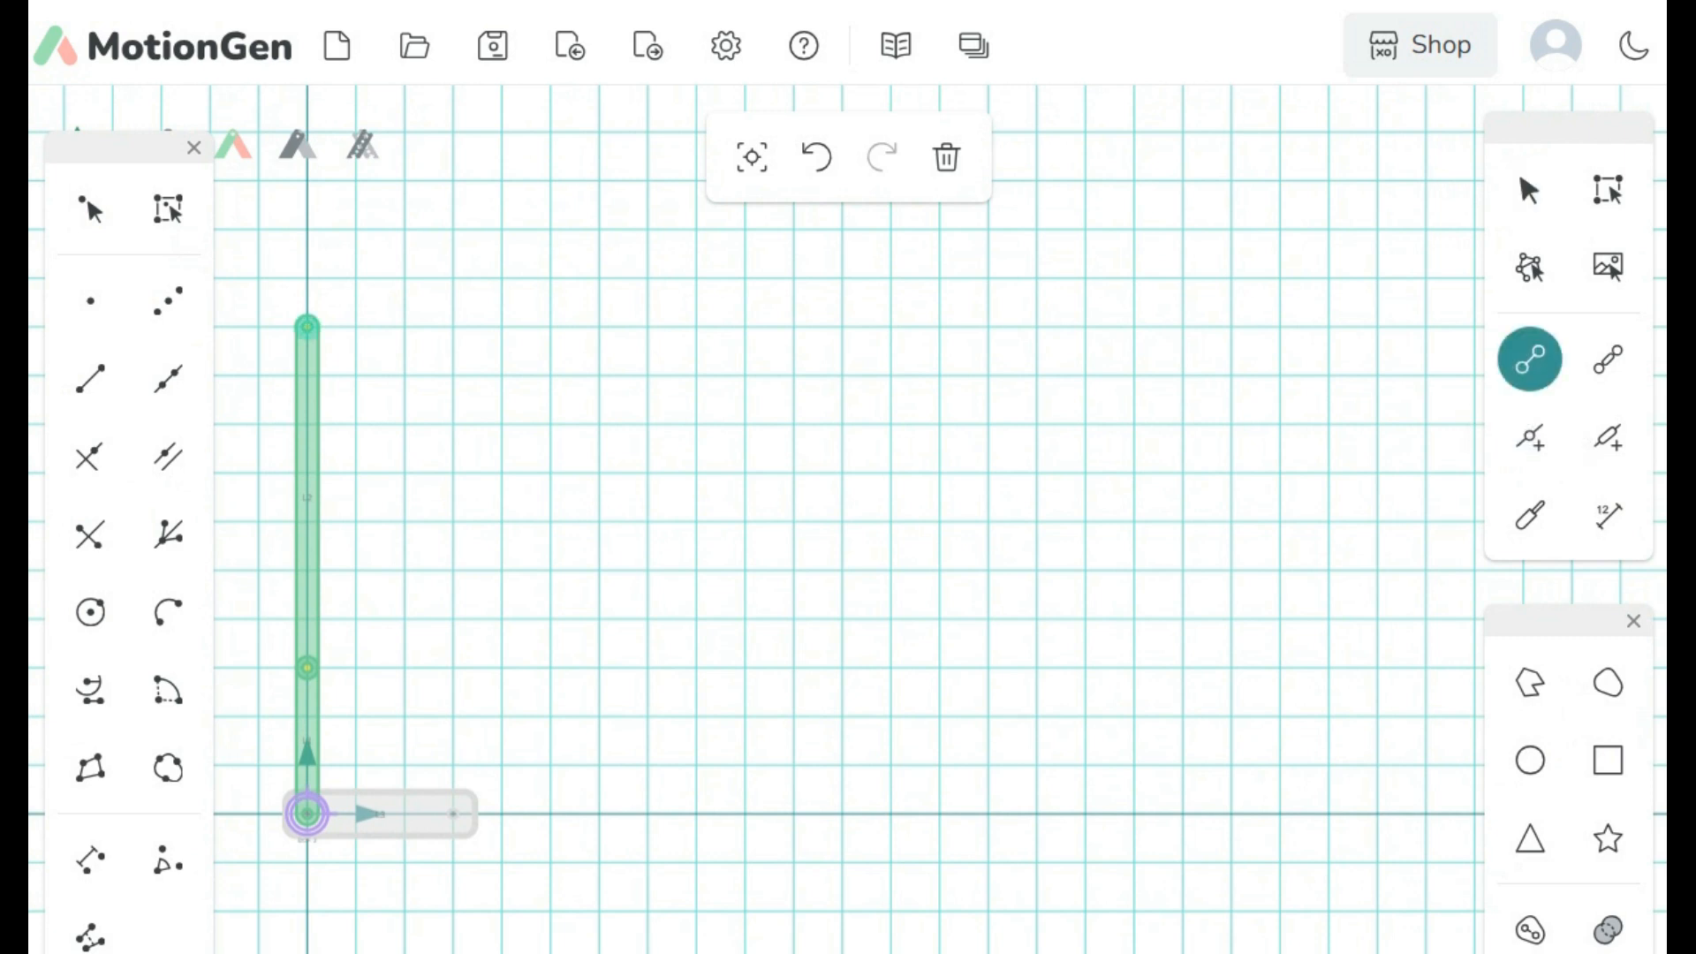
pyautogui.moveTo(307, 326)
pyautogui.mouseDown()
pyautogui.moveTo(1249, 327)
pyautogui.moveTo(1231, 326)
pyautogui.mouseUp()
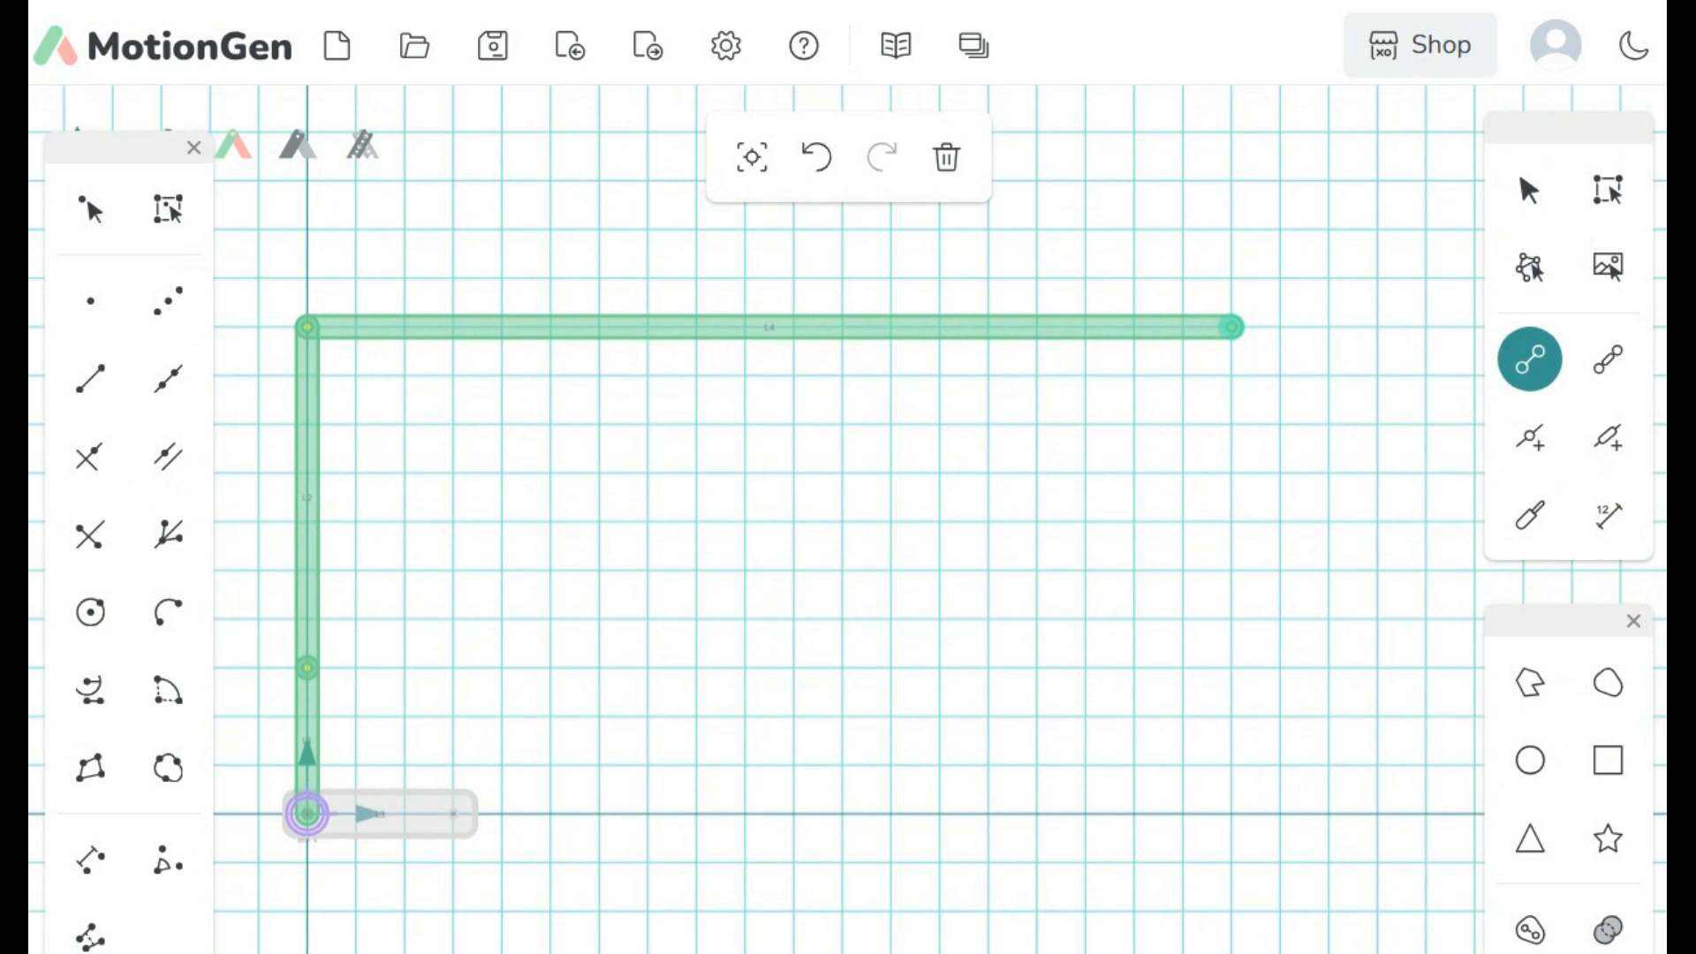
pyautogui.click(1530, 189)
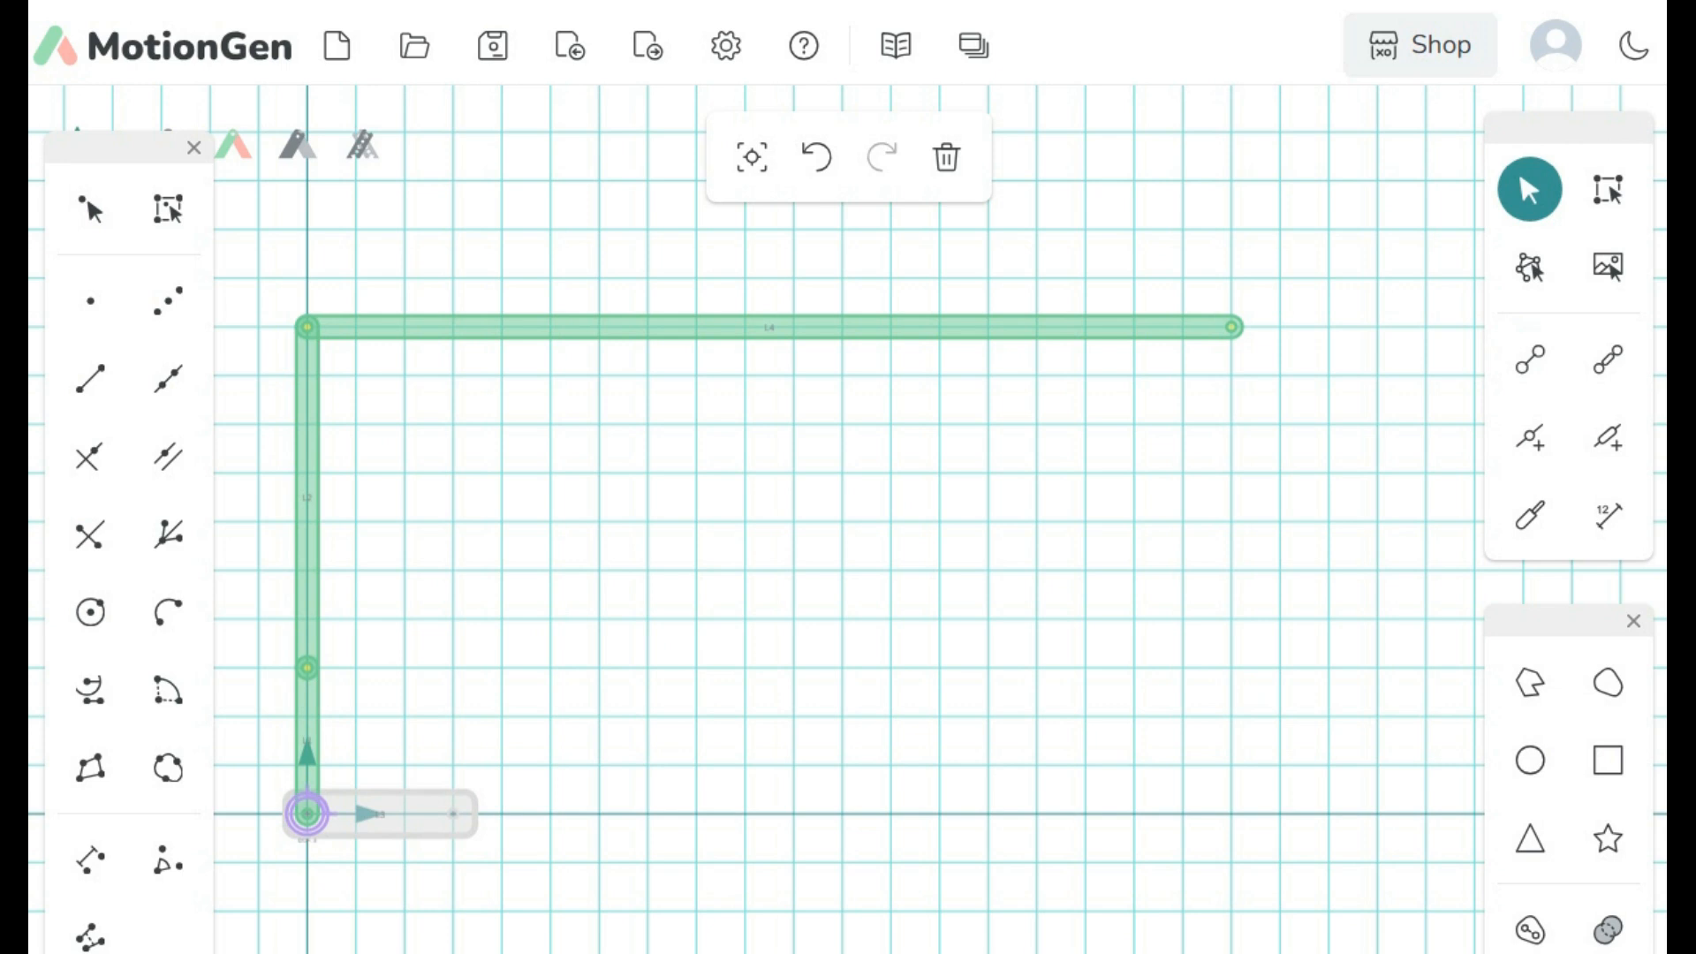
pyautogui.click(308, 327)
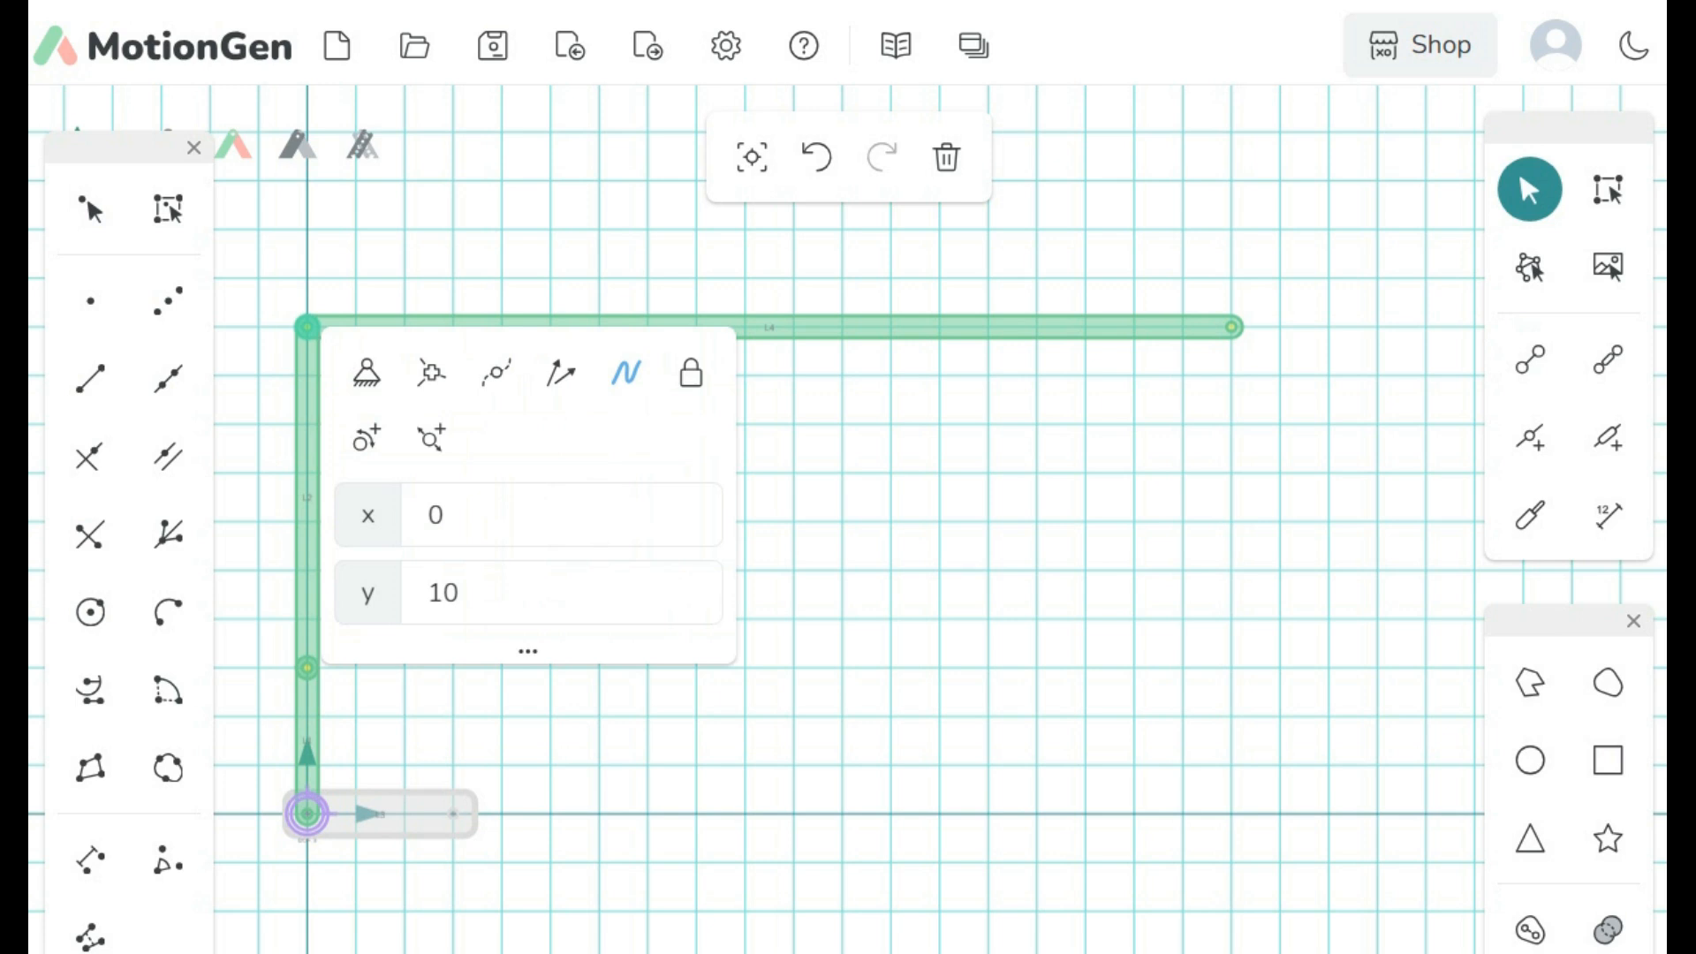
# Step: Move the horizontal link's free end joint to (18, 10), checking its coordinates before and after the move
pyautogui.click(1232, 328)
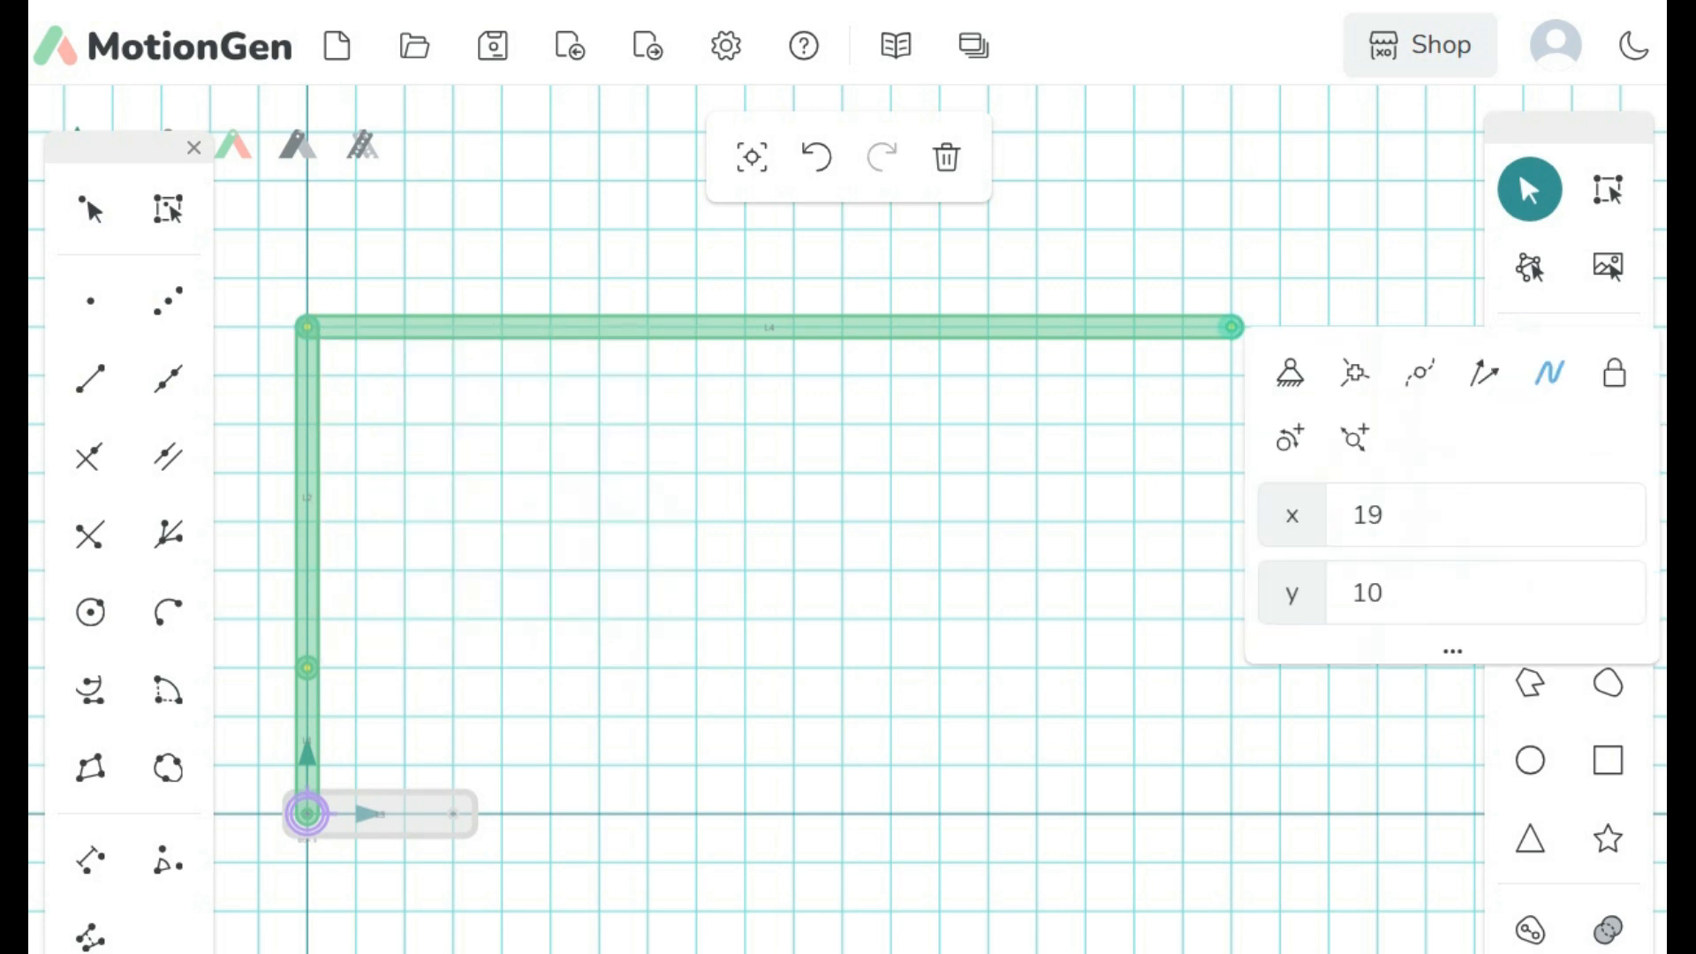
pyautogui.moveTo(1232, 328); pyautogui.dragTo(1184, 328)
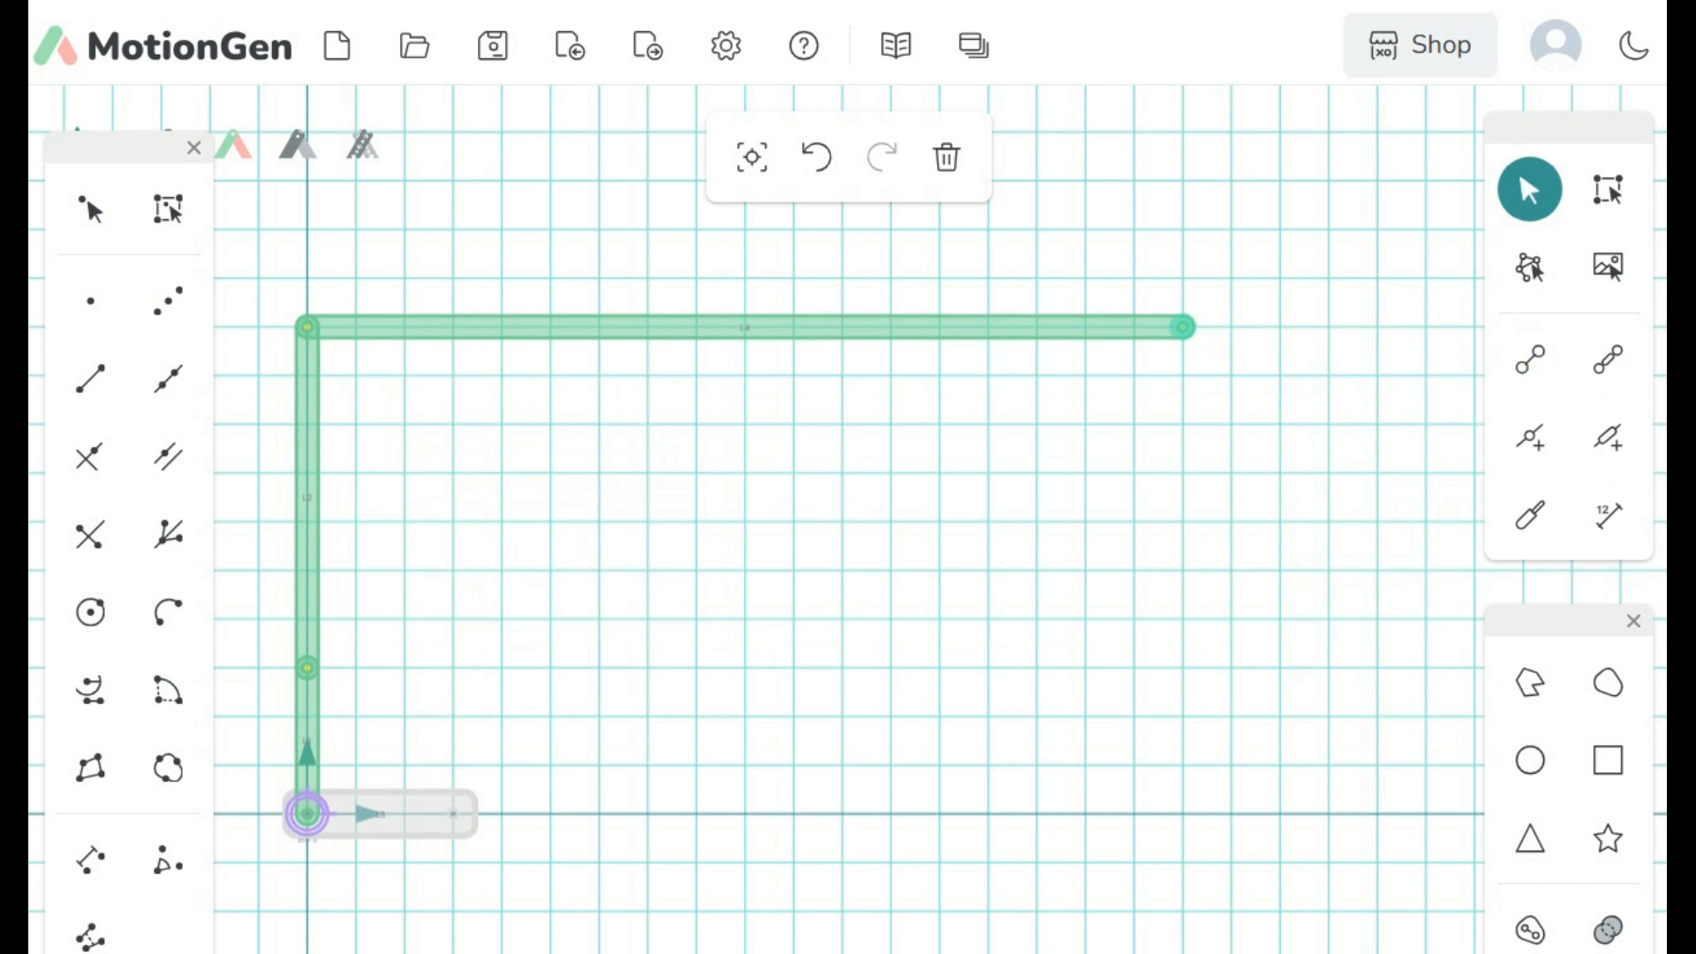
pyautogui.click(1182, 327)
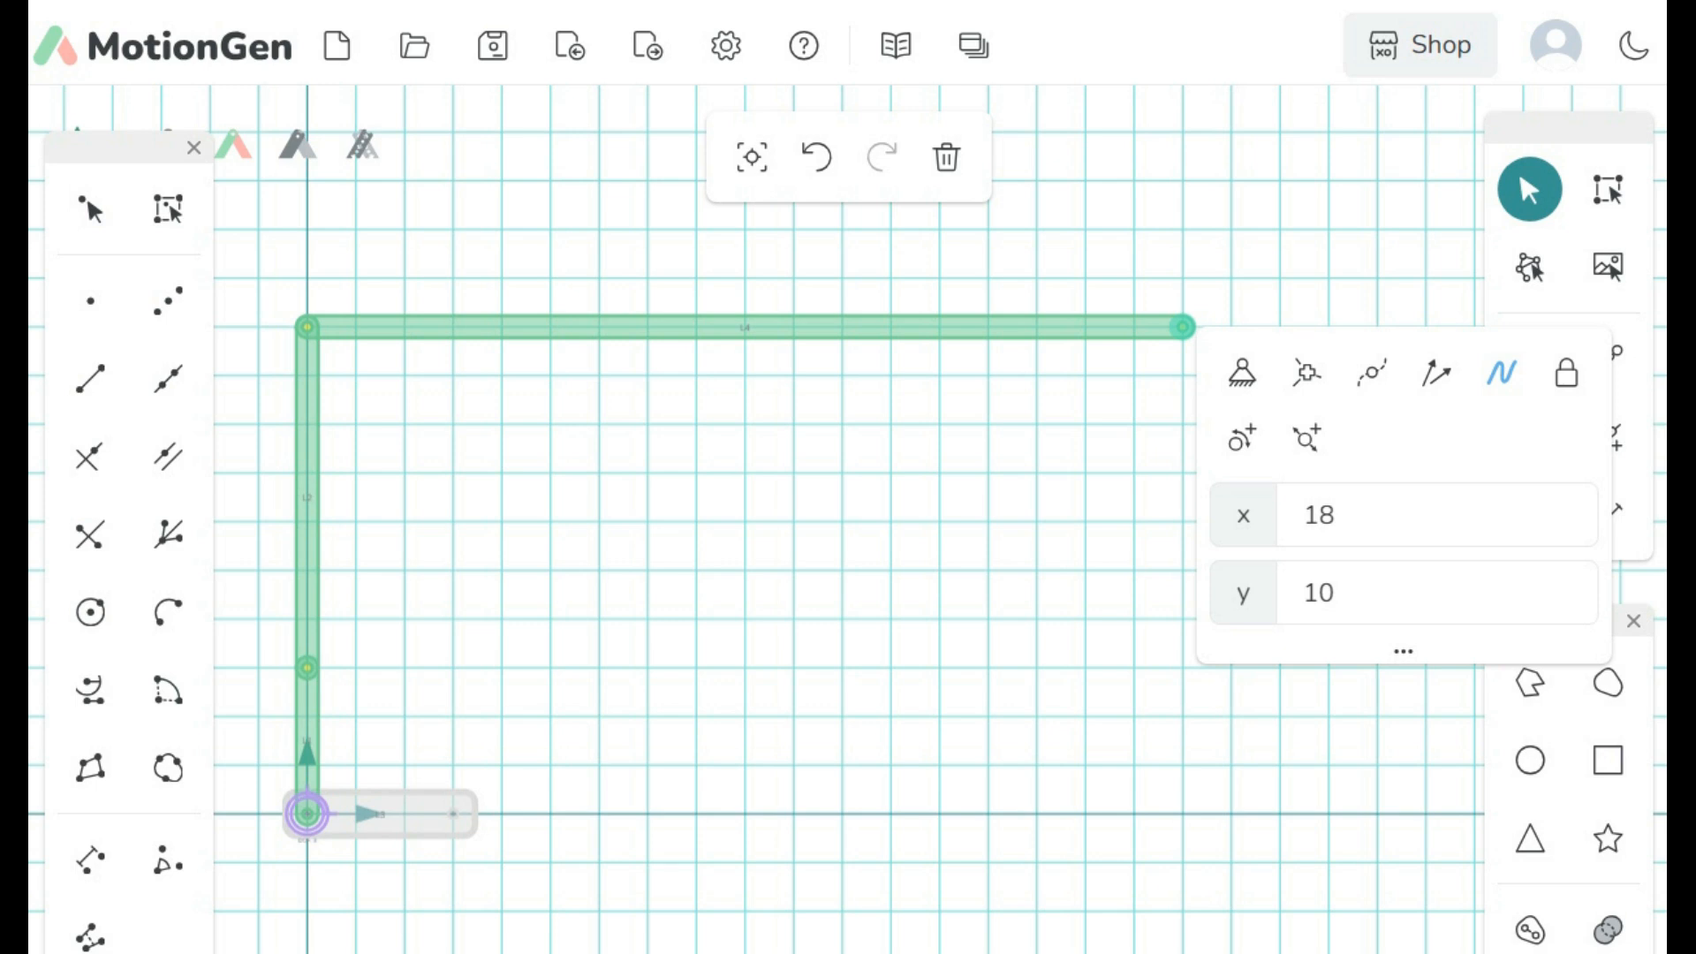
pyautogui.press('Escape')
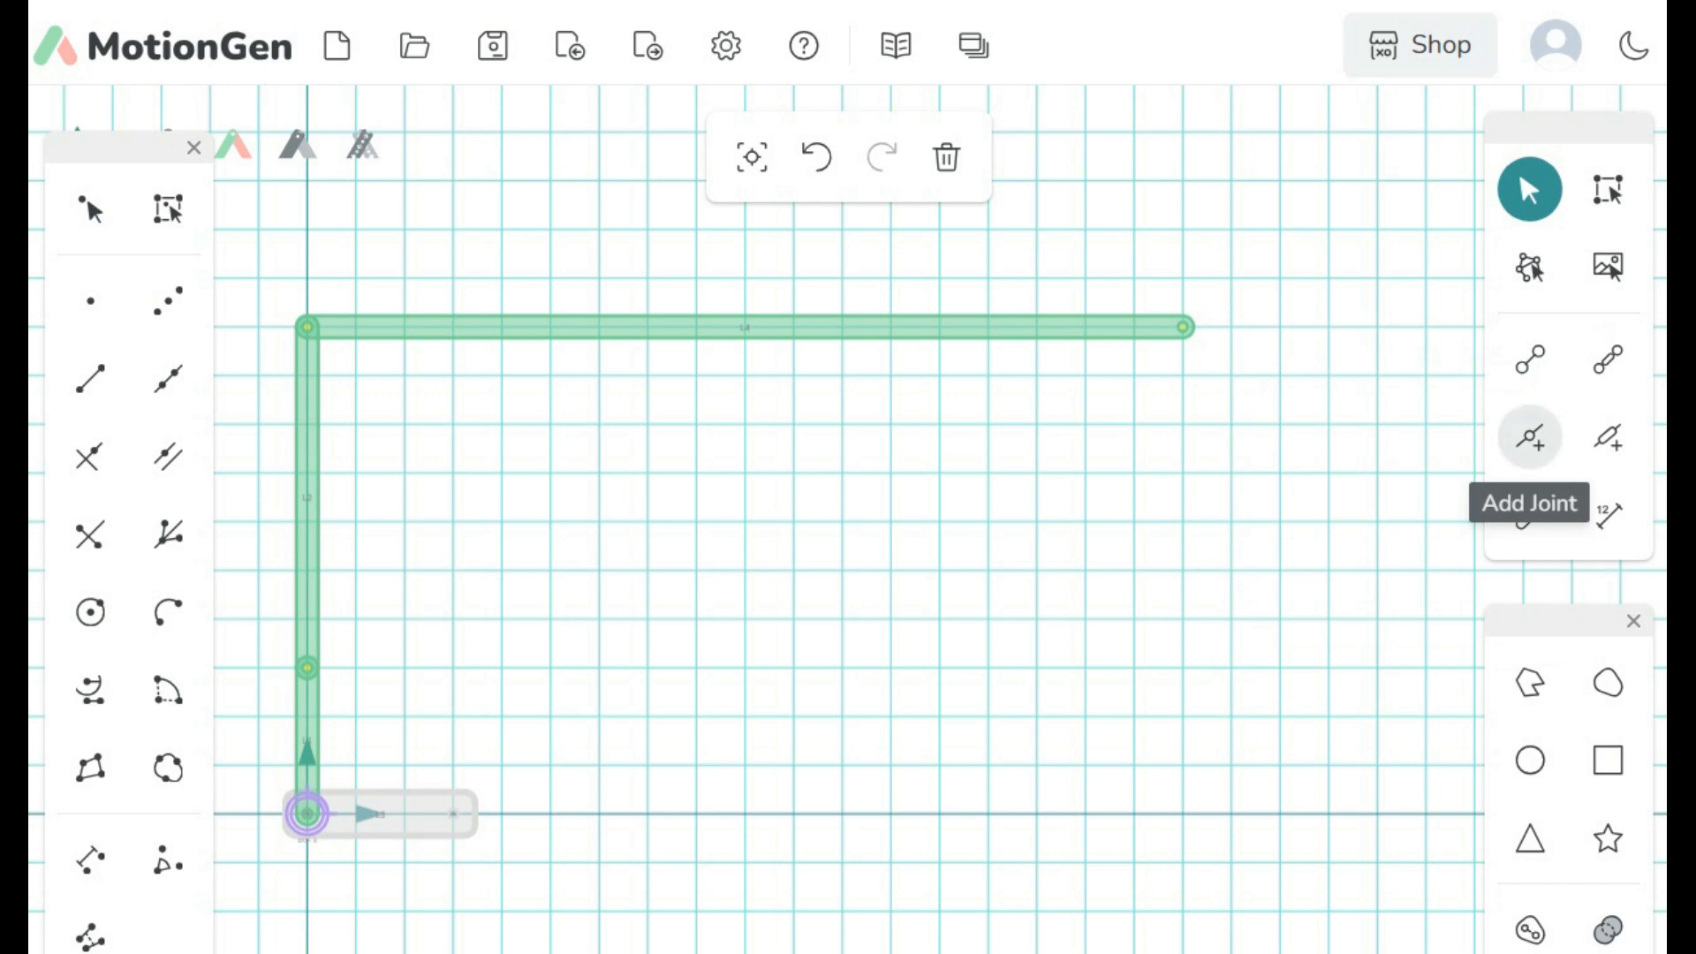
# Step: Add a joint at the horizontal link's midpoint, (9, 10), and ground it
pyautogui.click(1530, 436)
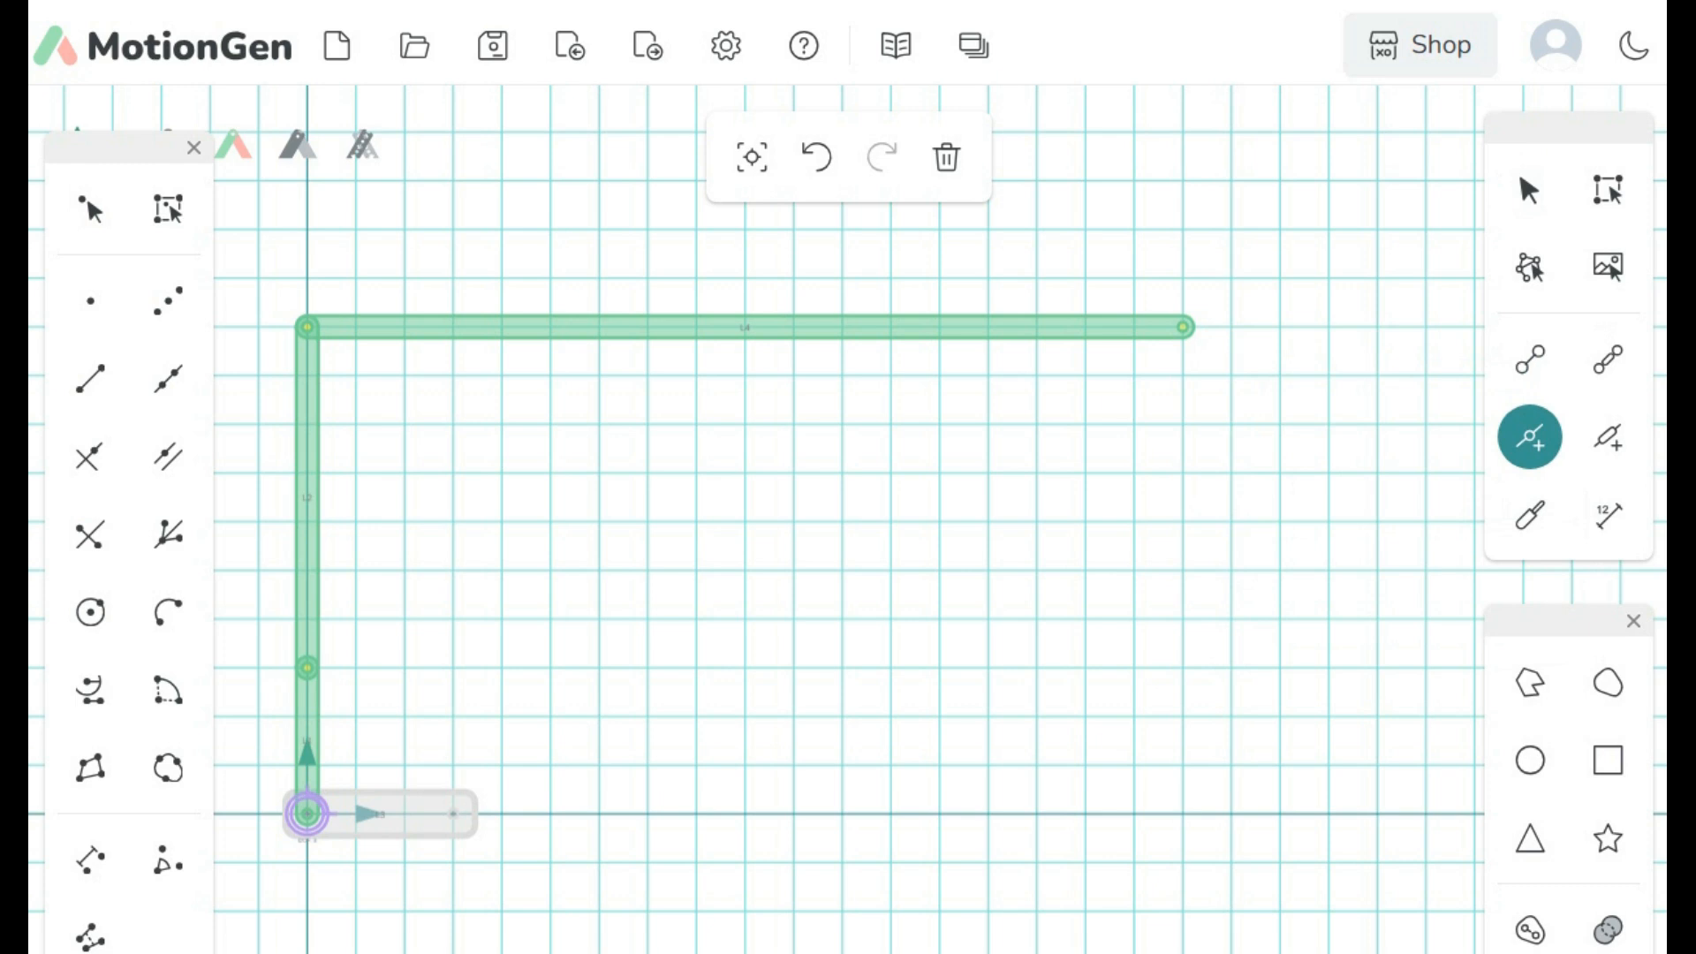
pyautogui.click(744, 327)
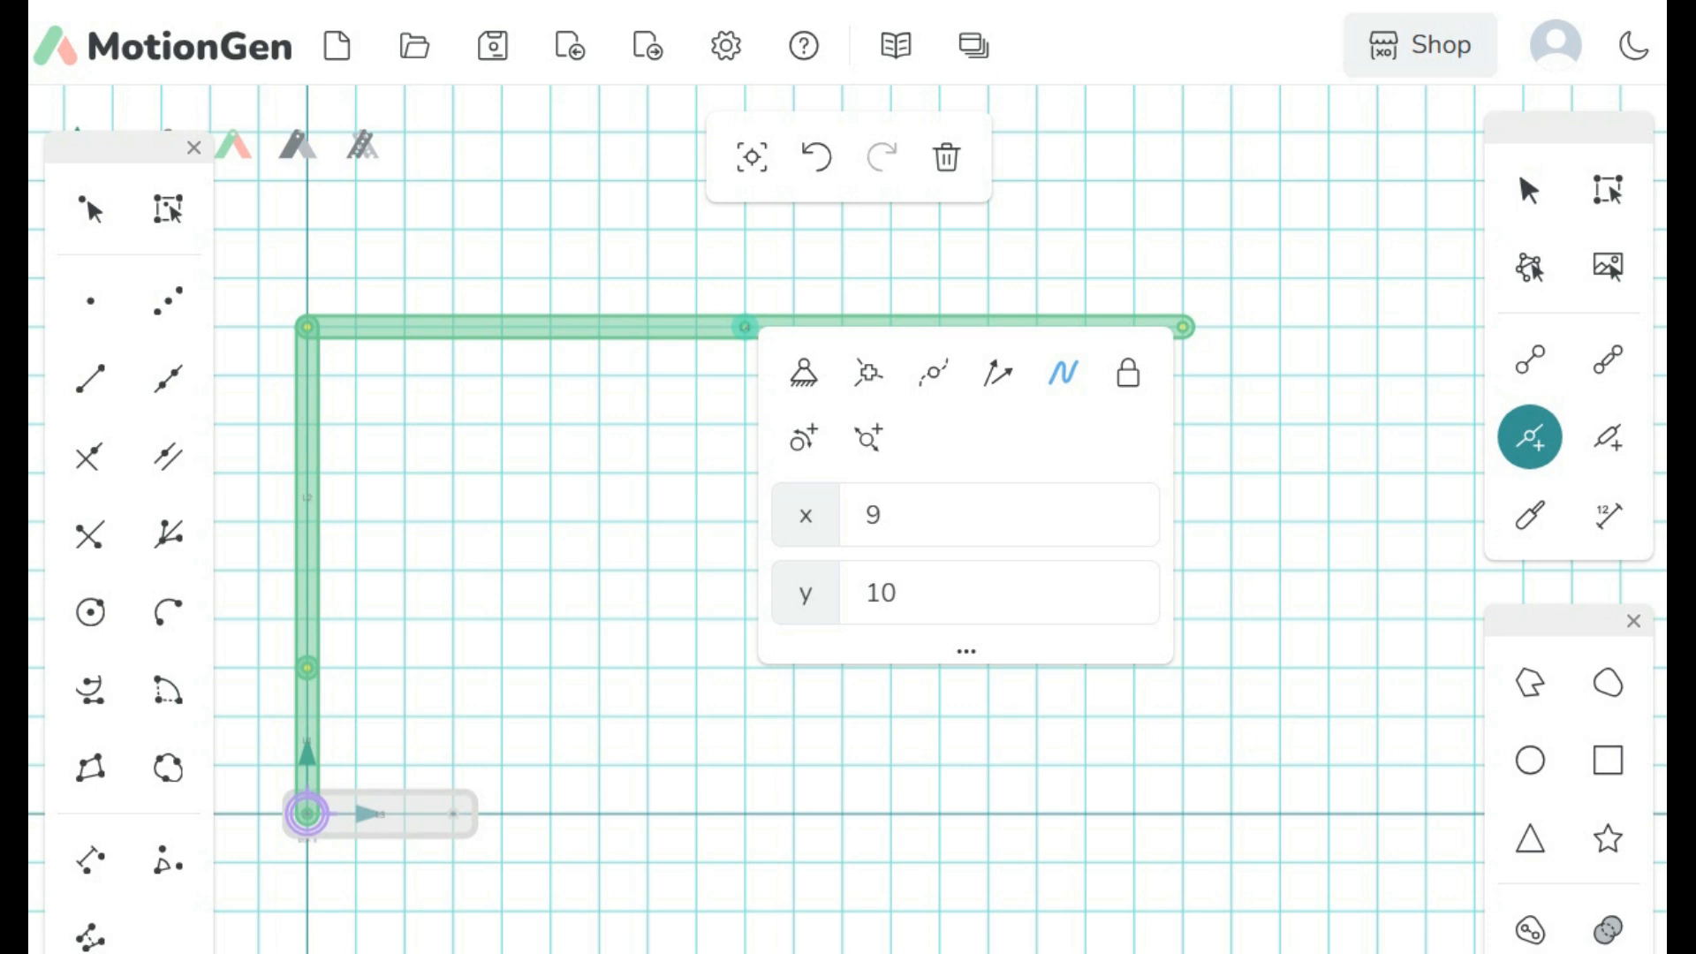
pyautogui.click(804, 372)
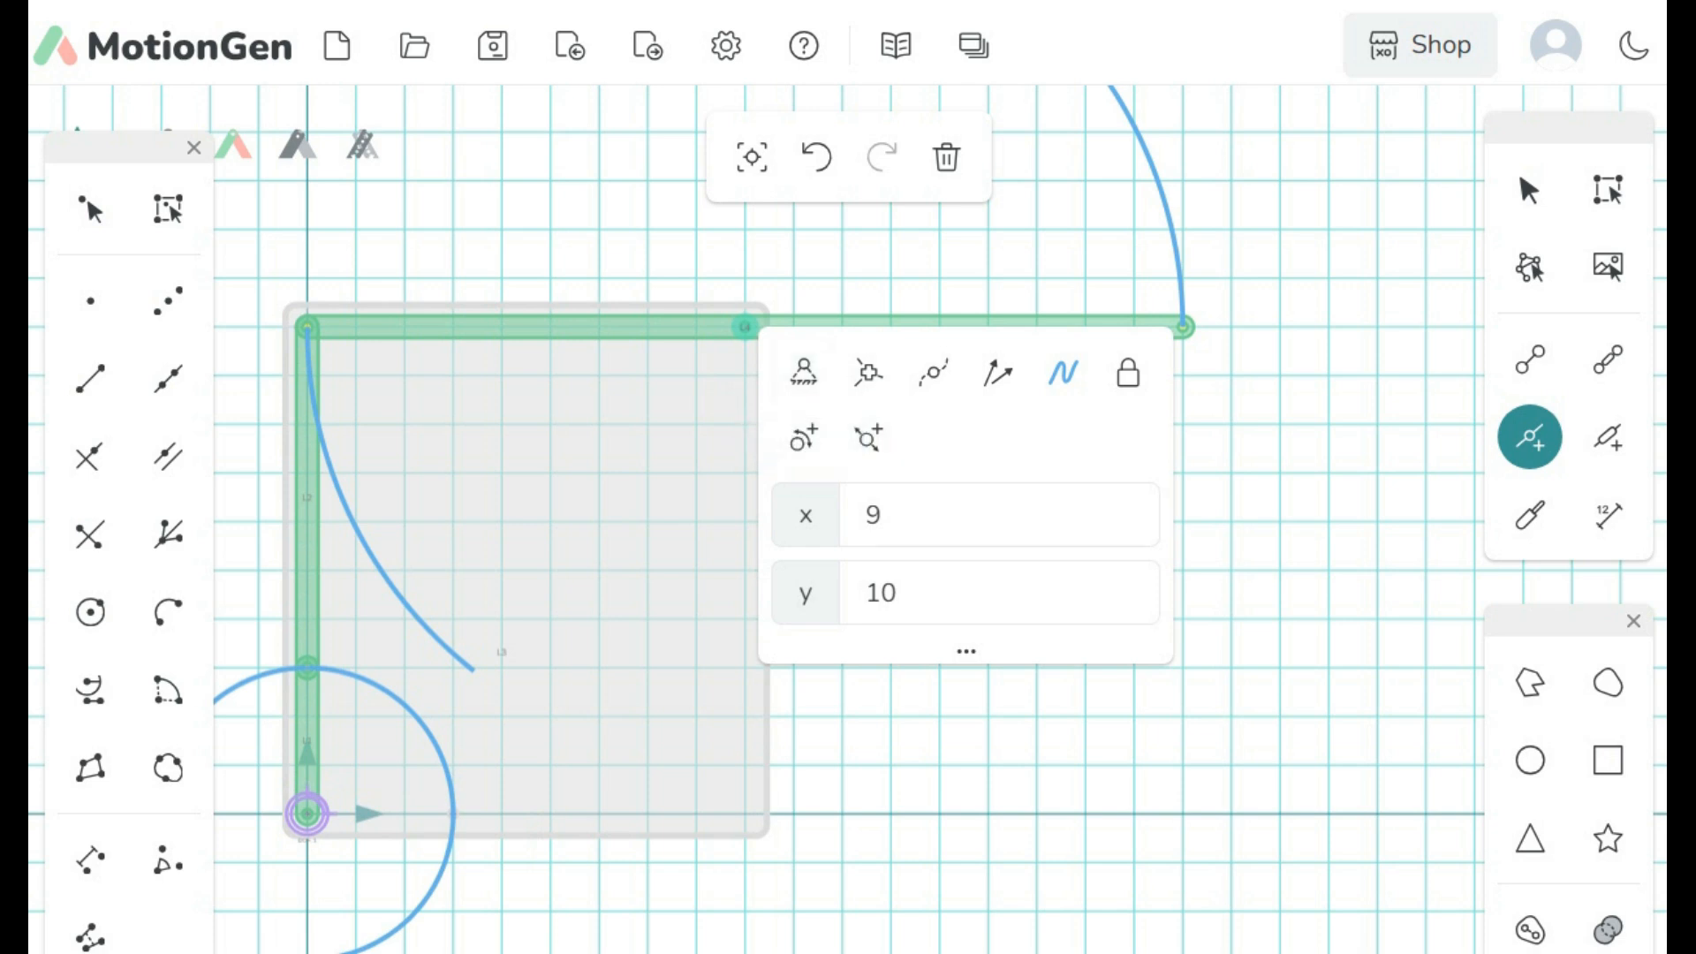
pyautogui.click(1530, 189)
# Step: Change the color of the second vertical link, between the crank and the horizontal link, to red
pyautogui.scroll(-3, 1327, 535)
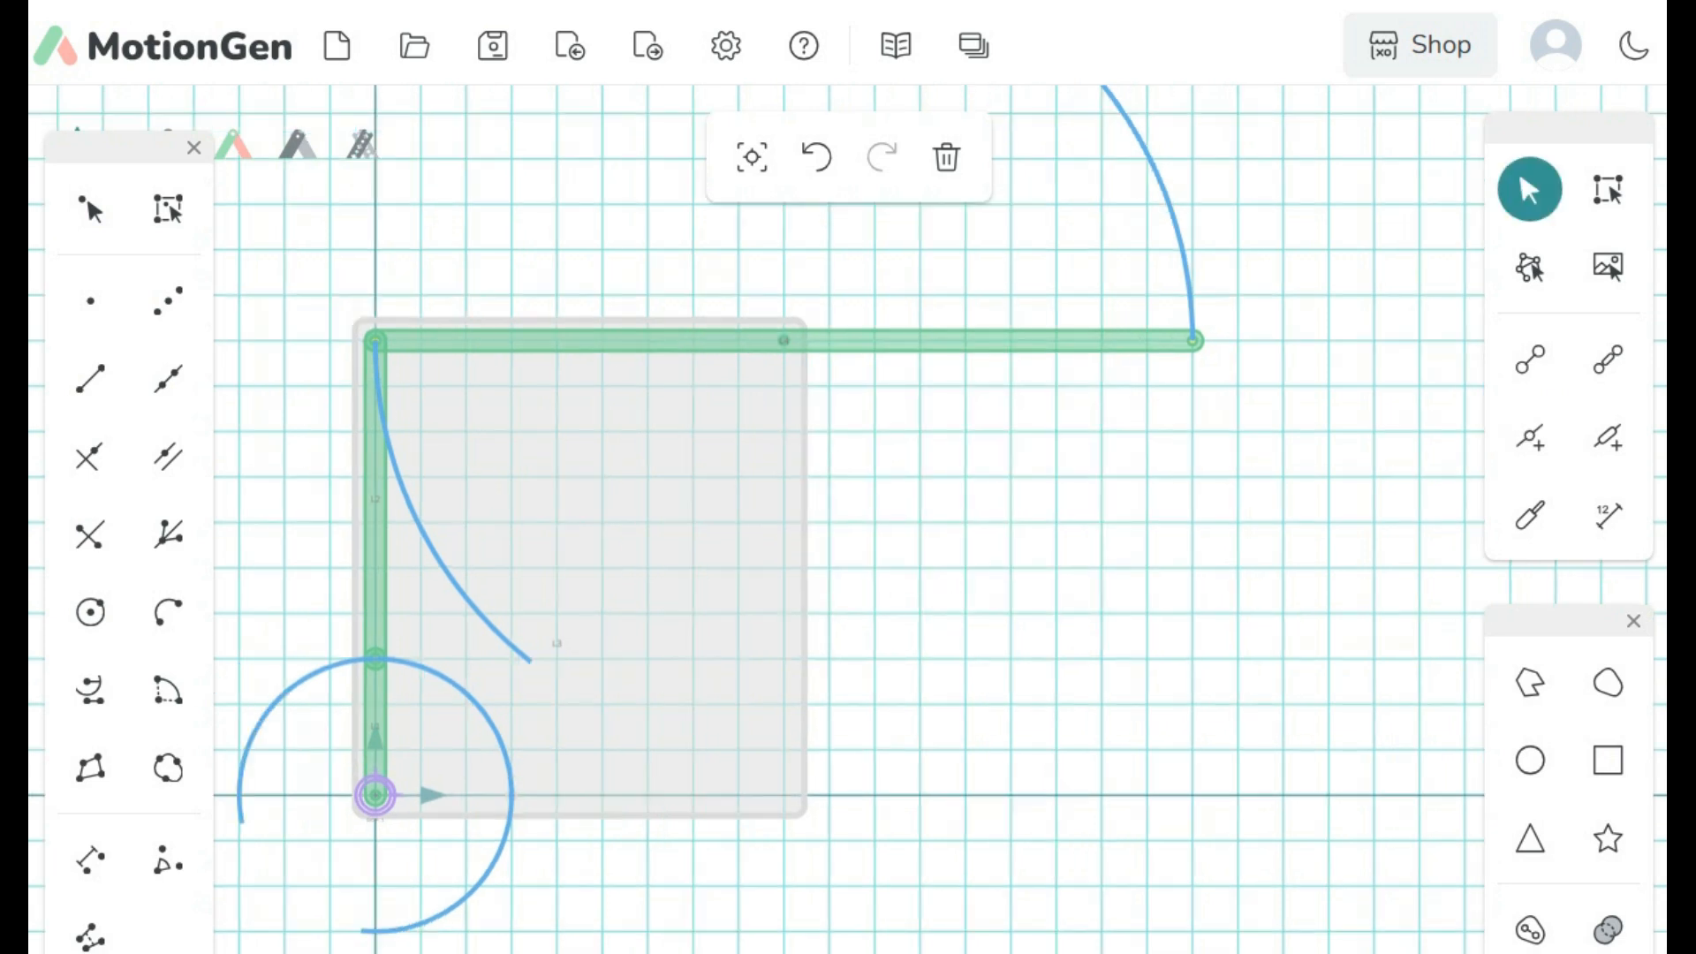
pyautogui.scroll(-3, 1341, 532)
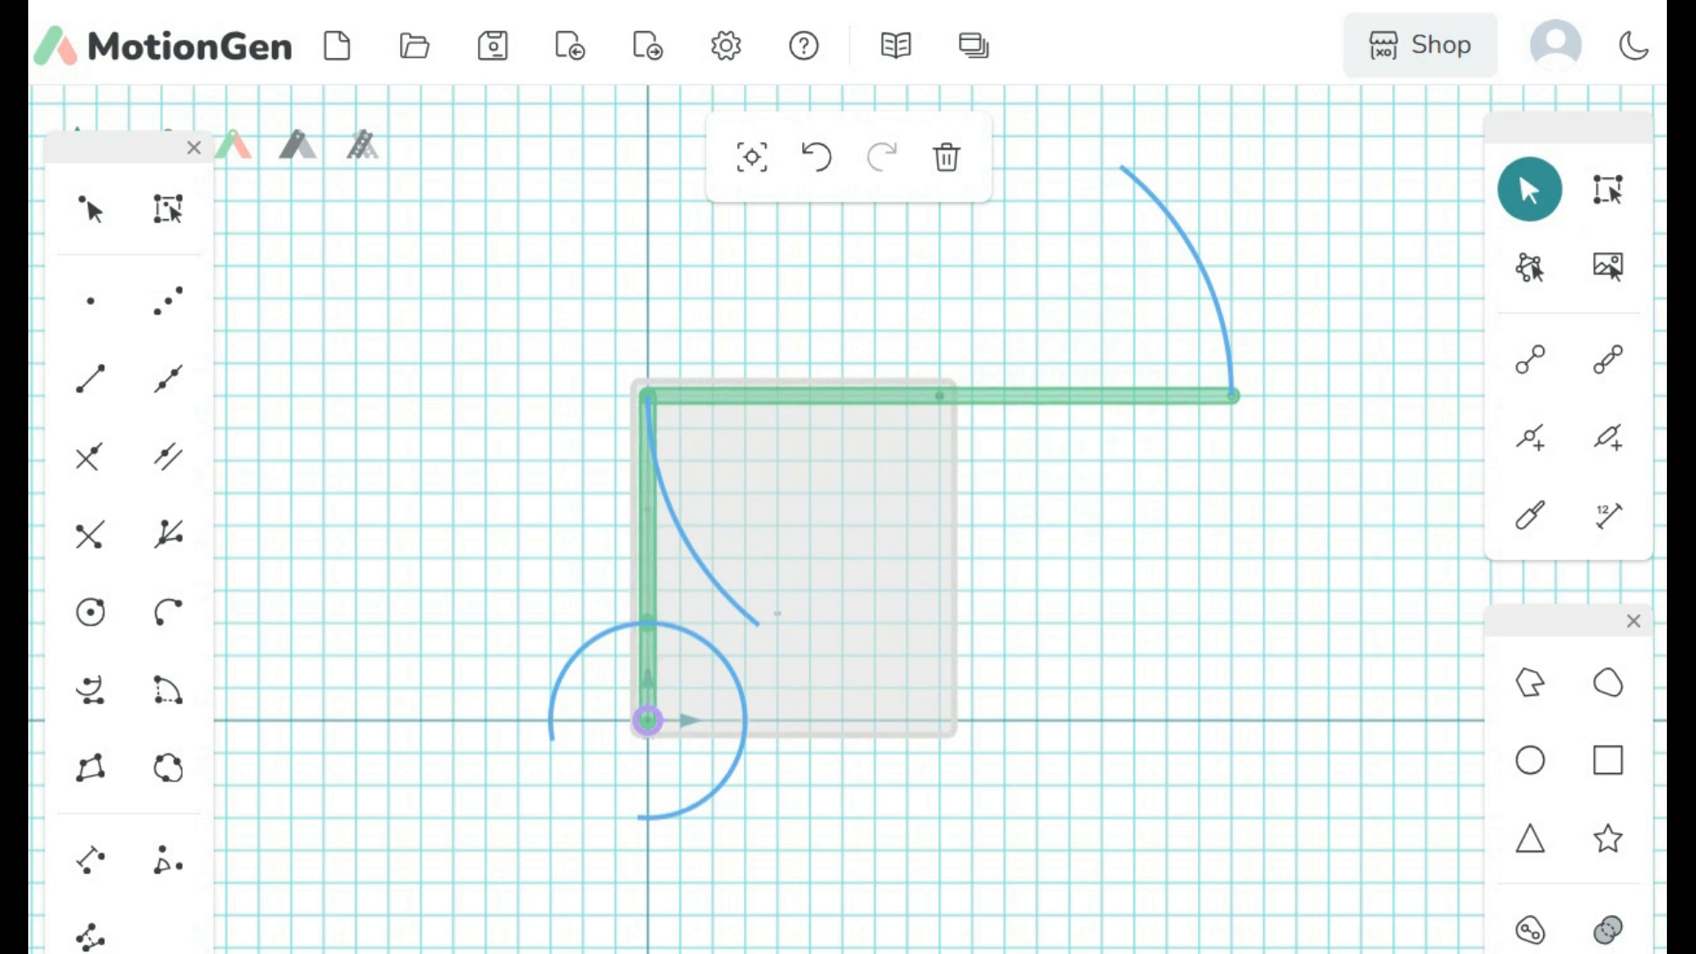
pyautogui.click(648, 566)
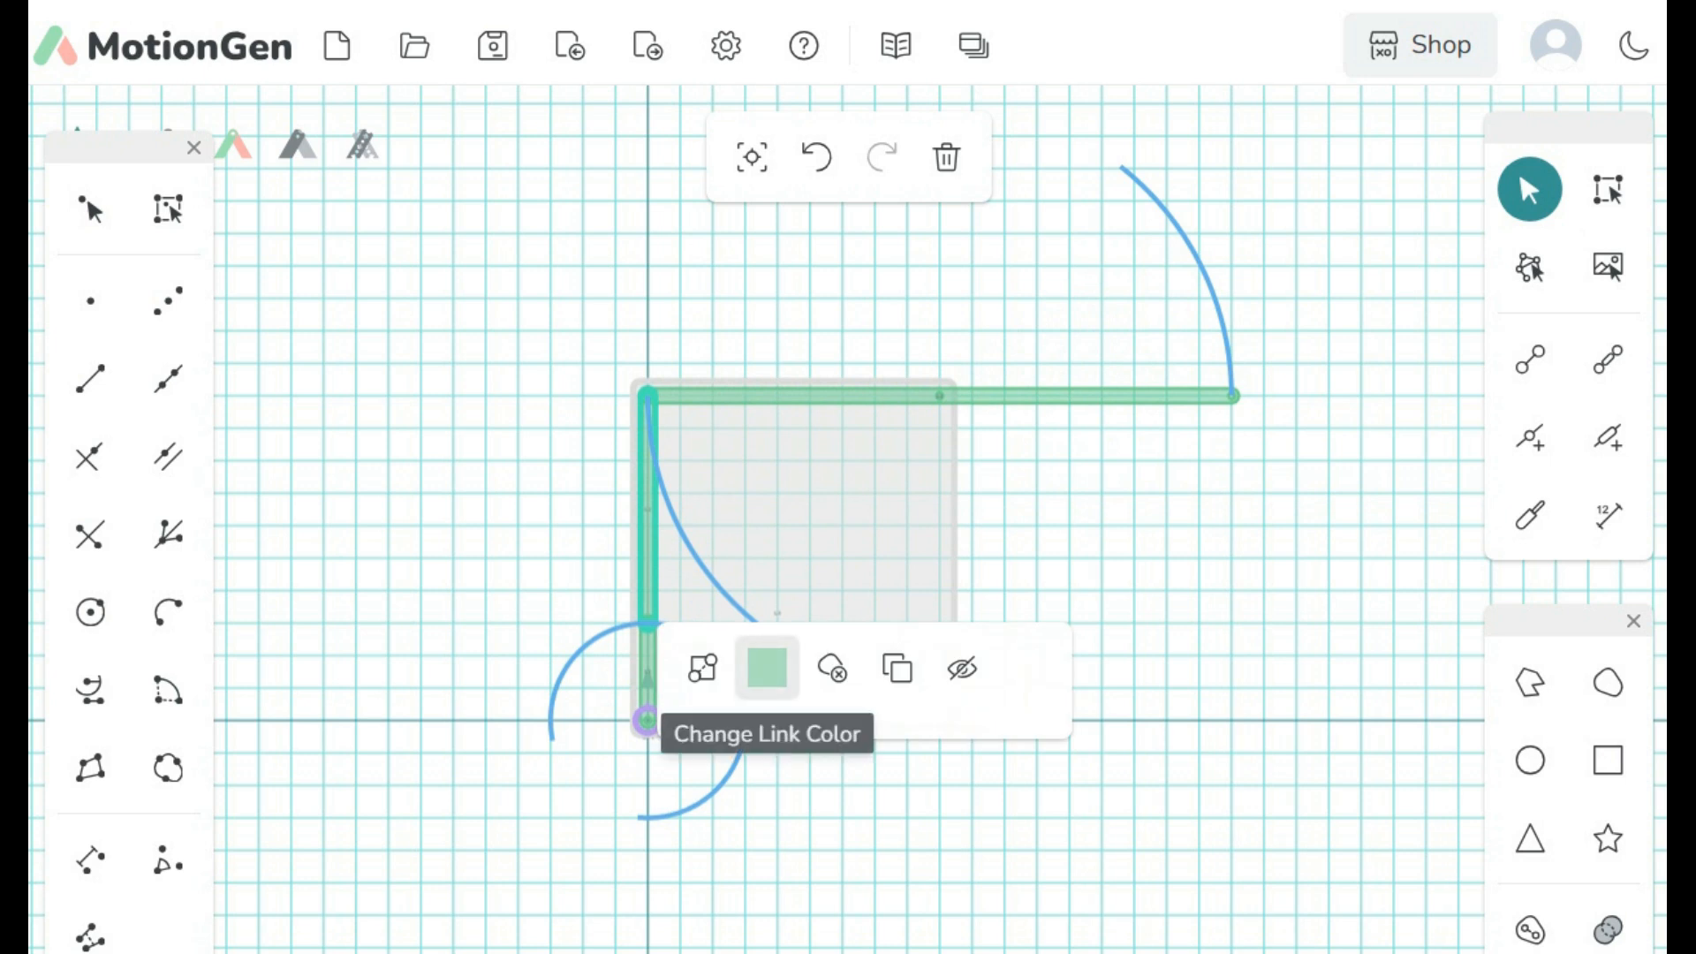
pyautogui.click(766, 668)
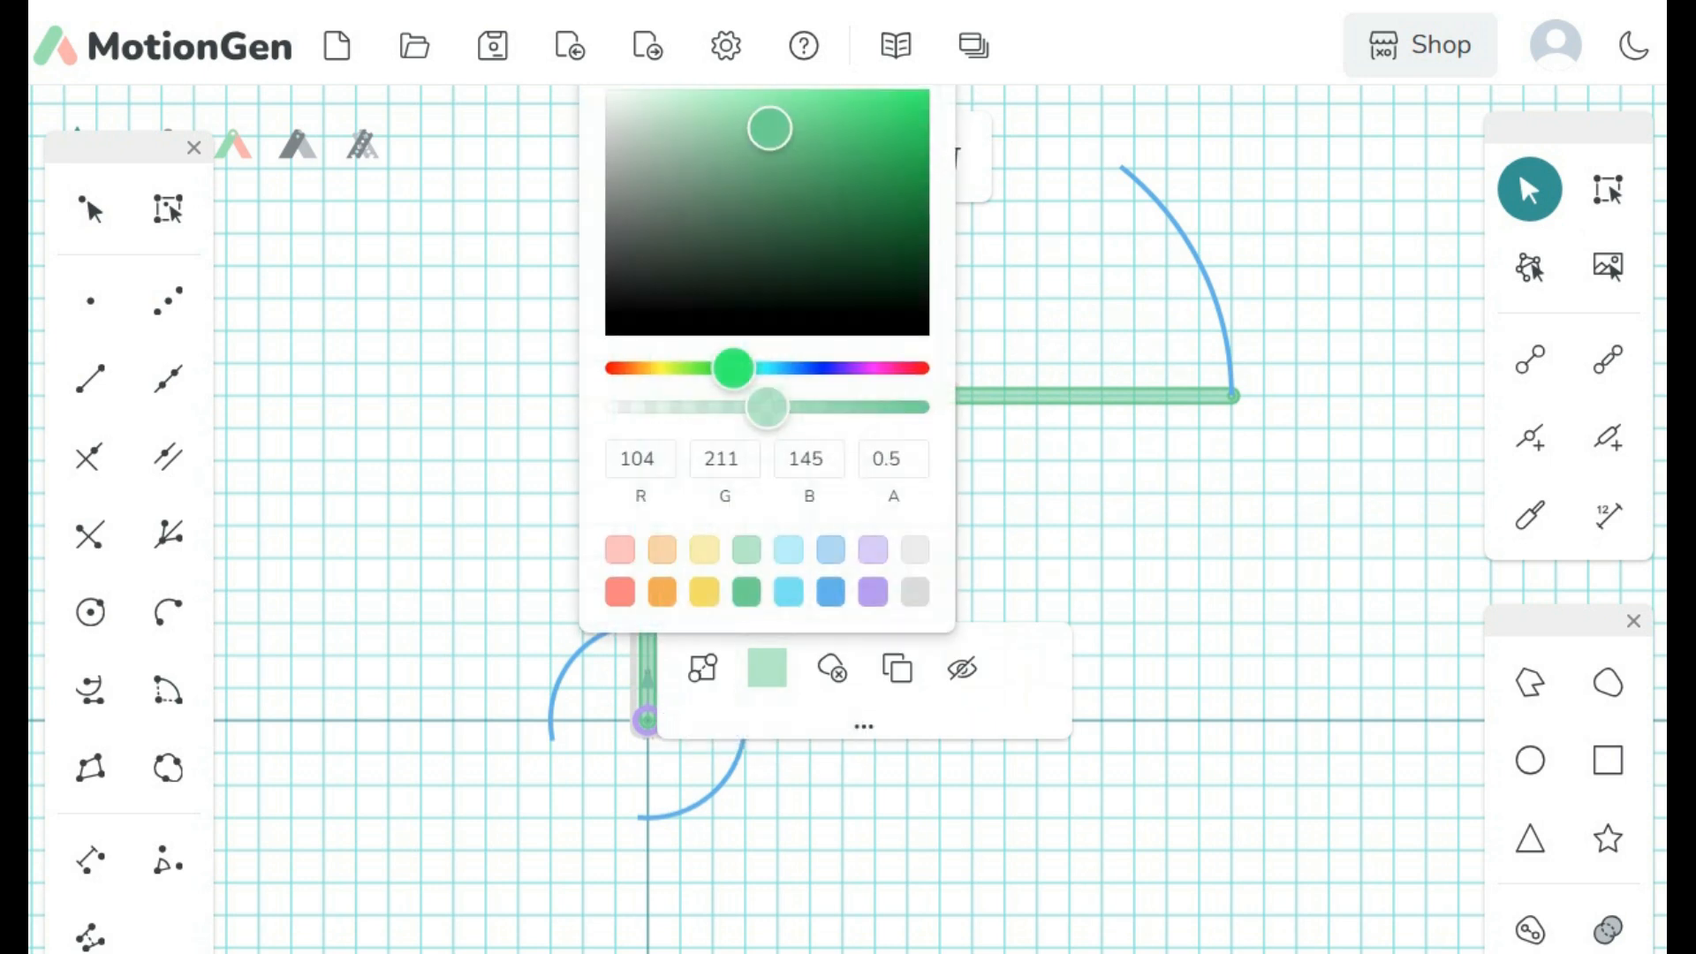
pyautogui.moveTo(733, 368); pyautogui.dragTo(684, 368)
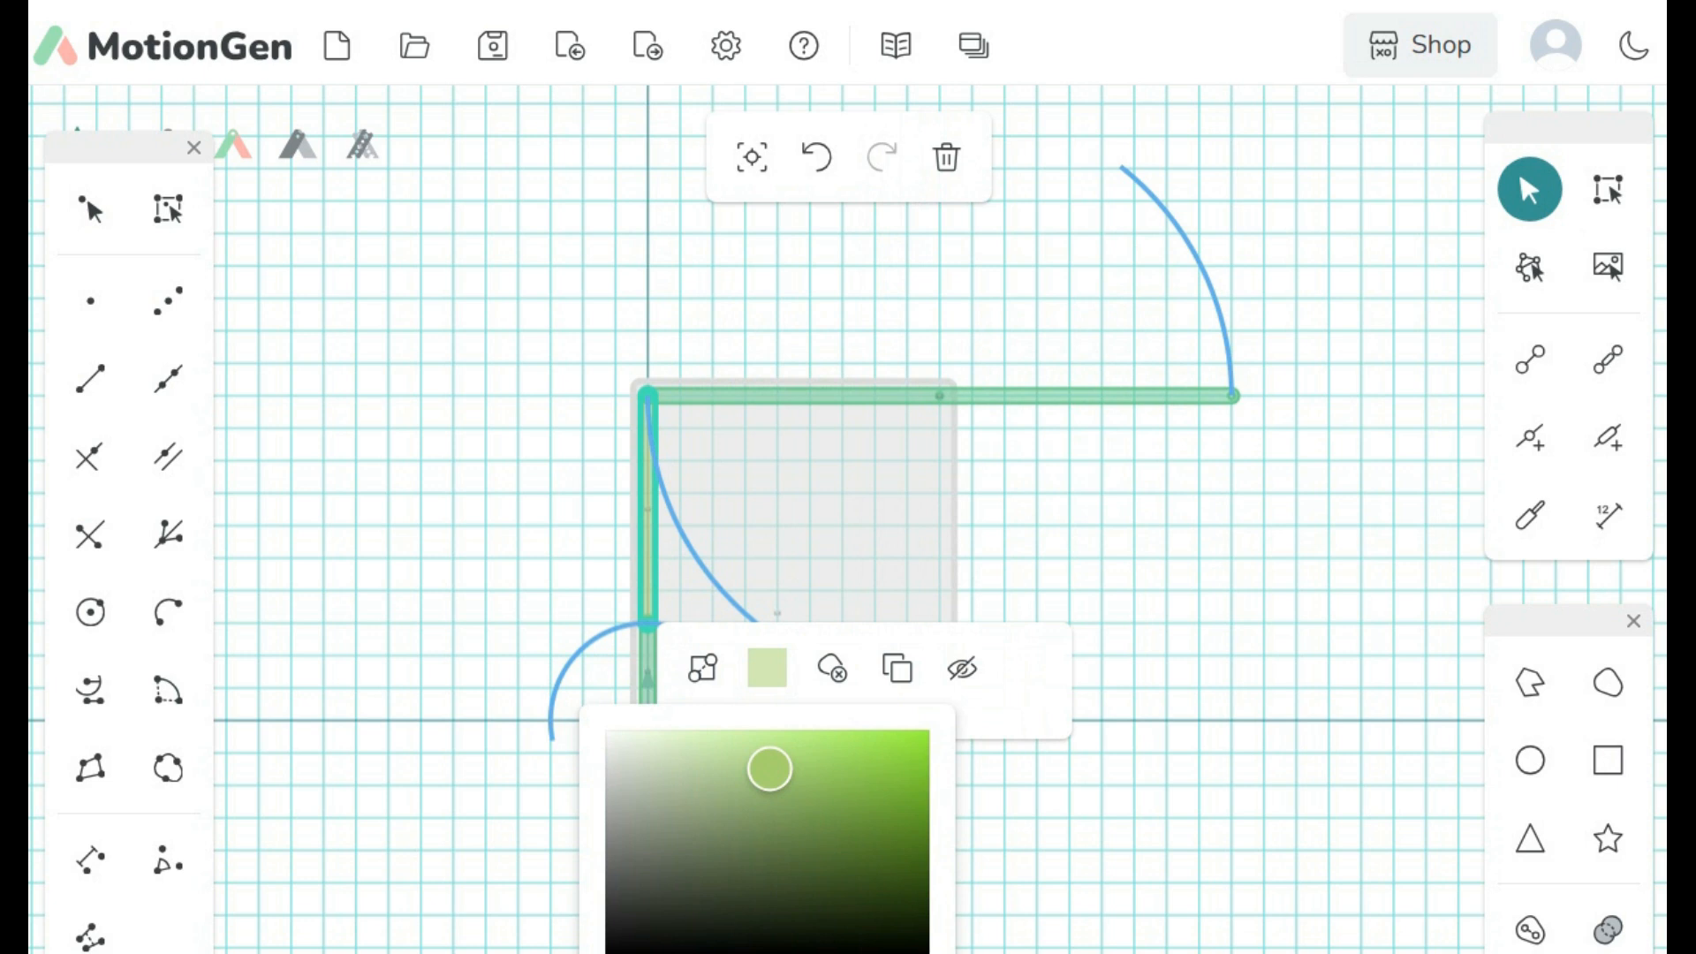
pyautogui.moveTo(770, 770); pyautogui.dragTo(771, 730)
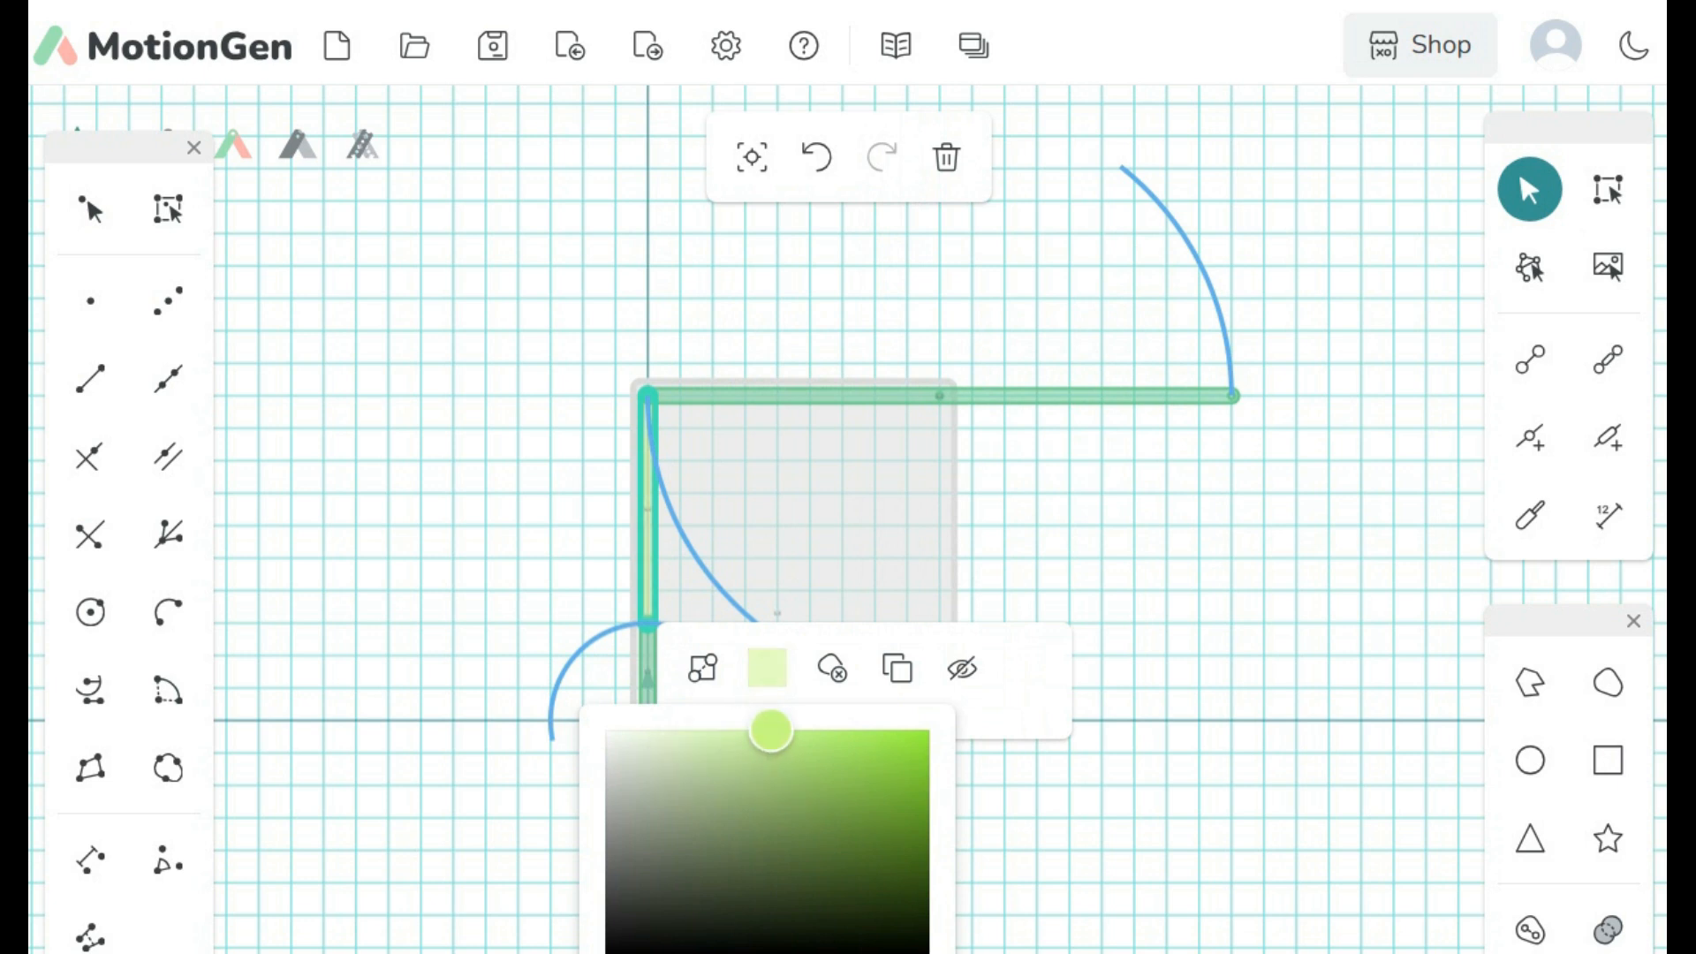
pyautogui.moveTo(684, 953); pyautogui.dragTo(610, 953)
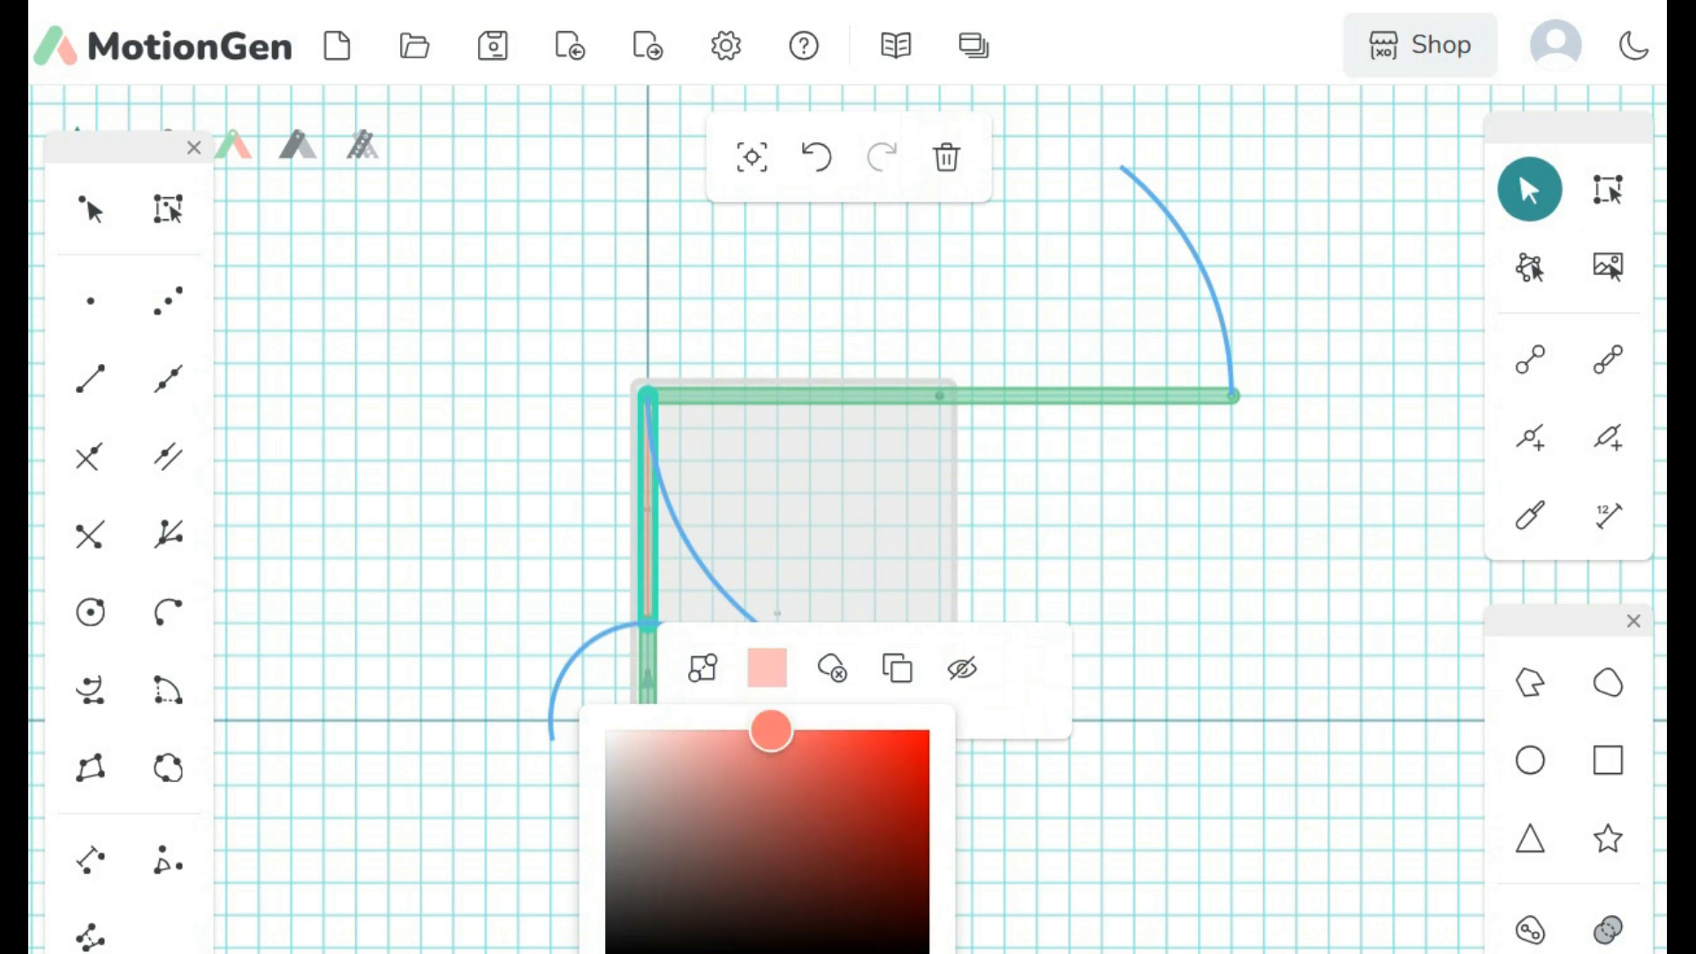
pyautogui.moveTo(771, 730); pyautogui.dragTo(898, 763)
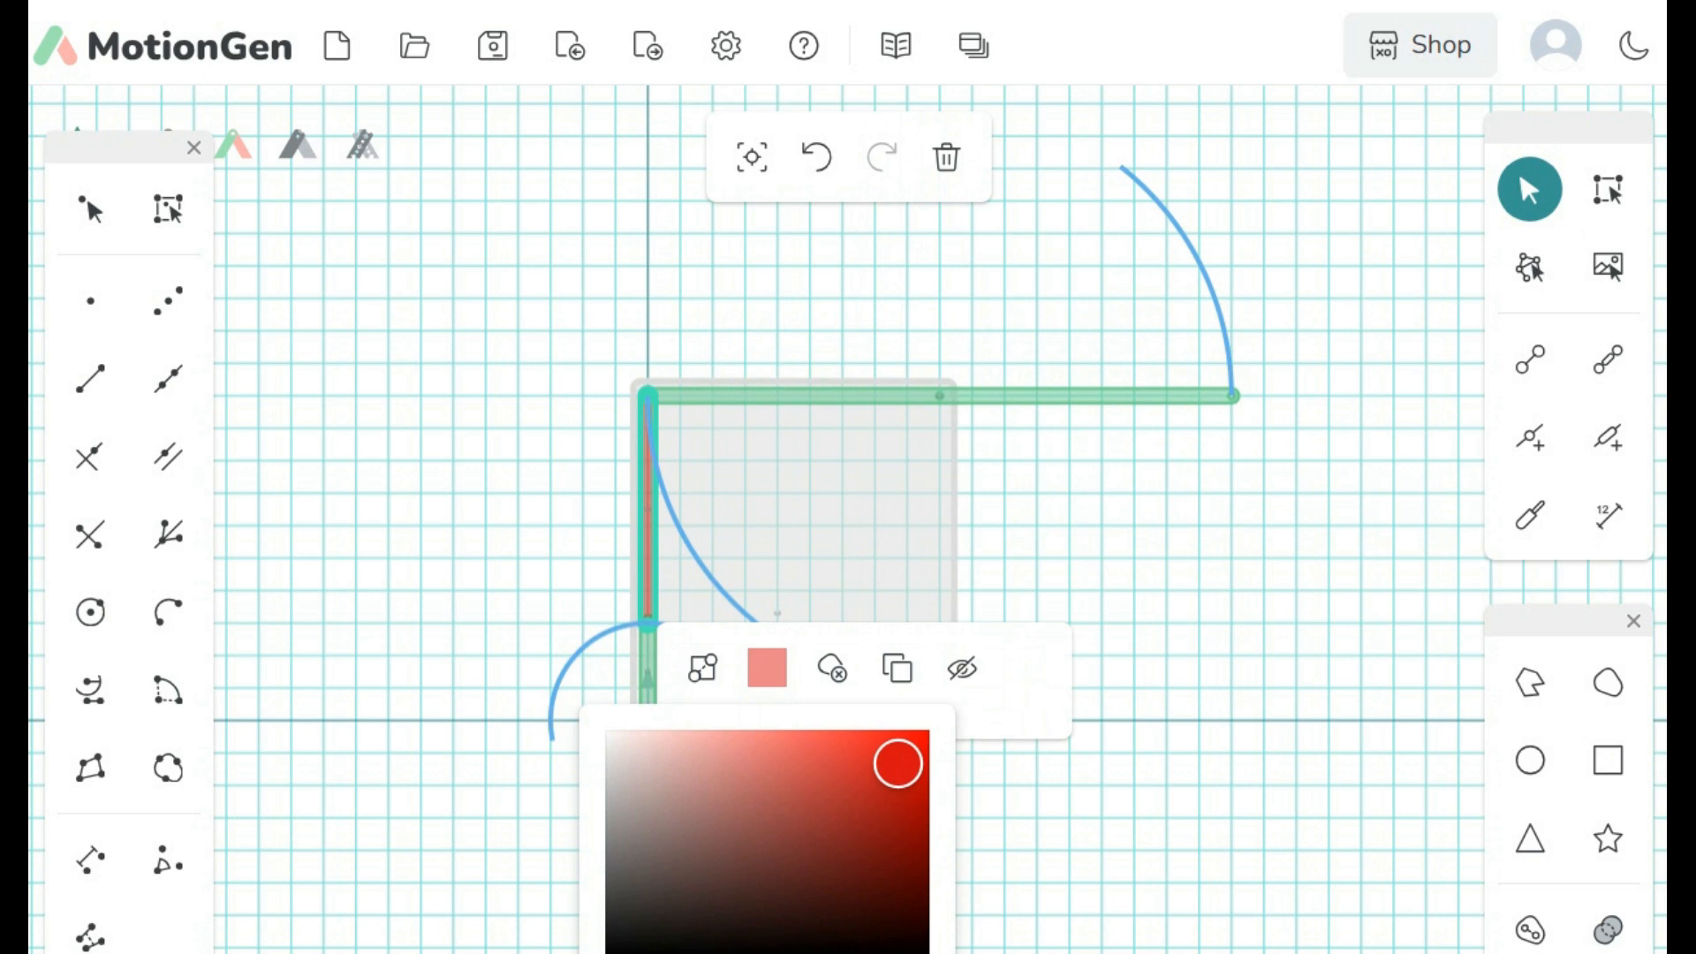
pyautogui.press('Escape')
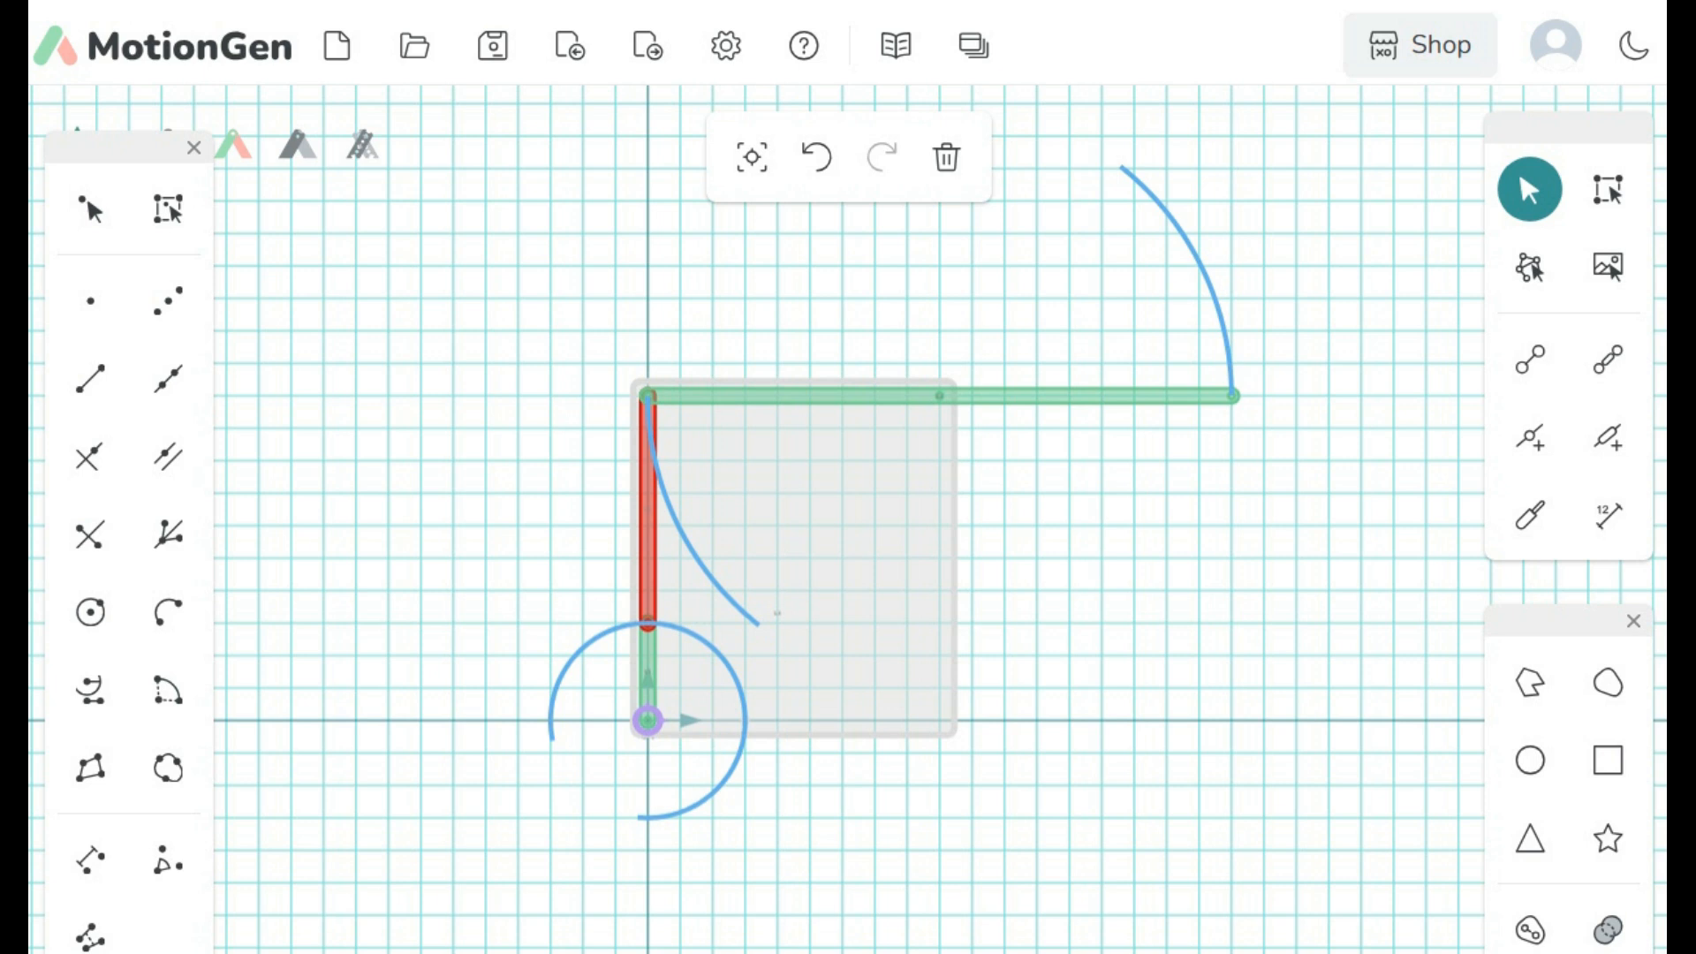
# Step: Set the y coordinate of the joint between the crank and the red link to 2.75 and check the coordinates of the red link's upper joint
pyautogui.click(647, 396)
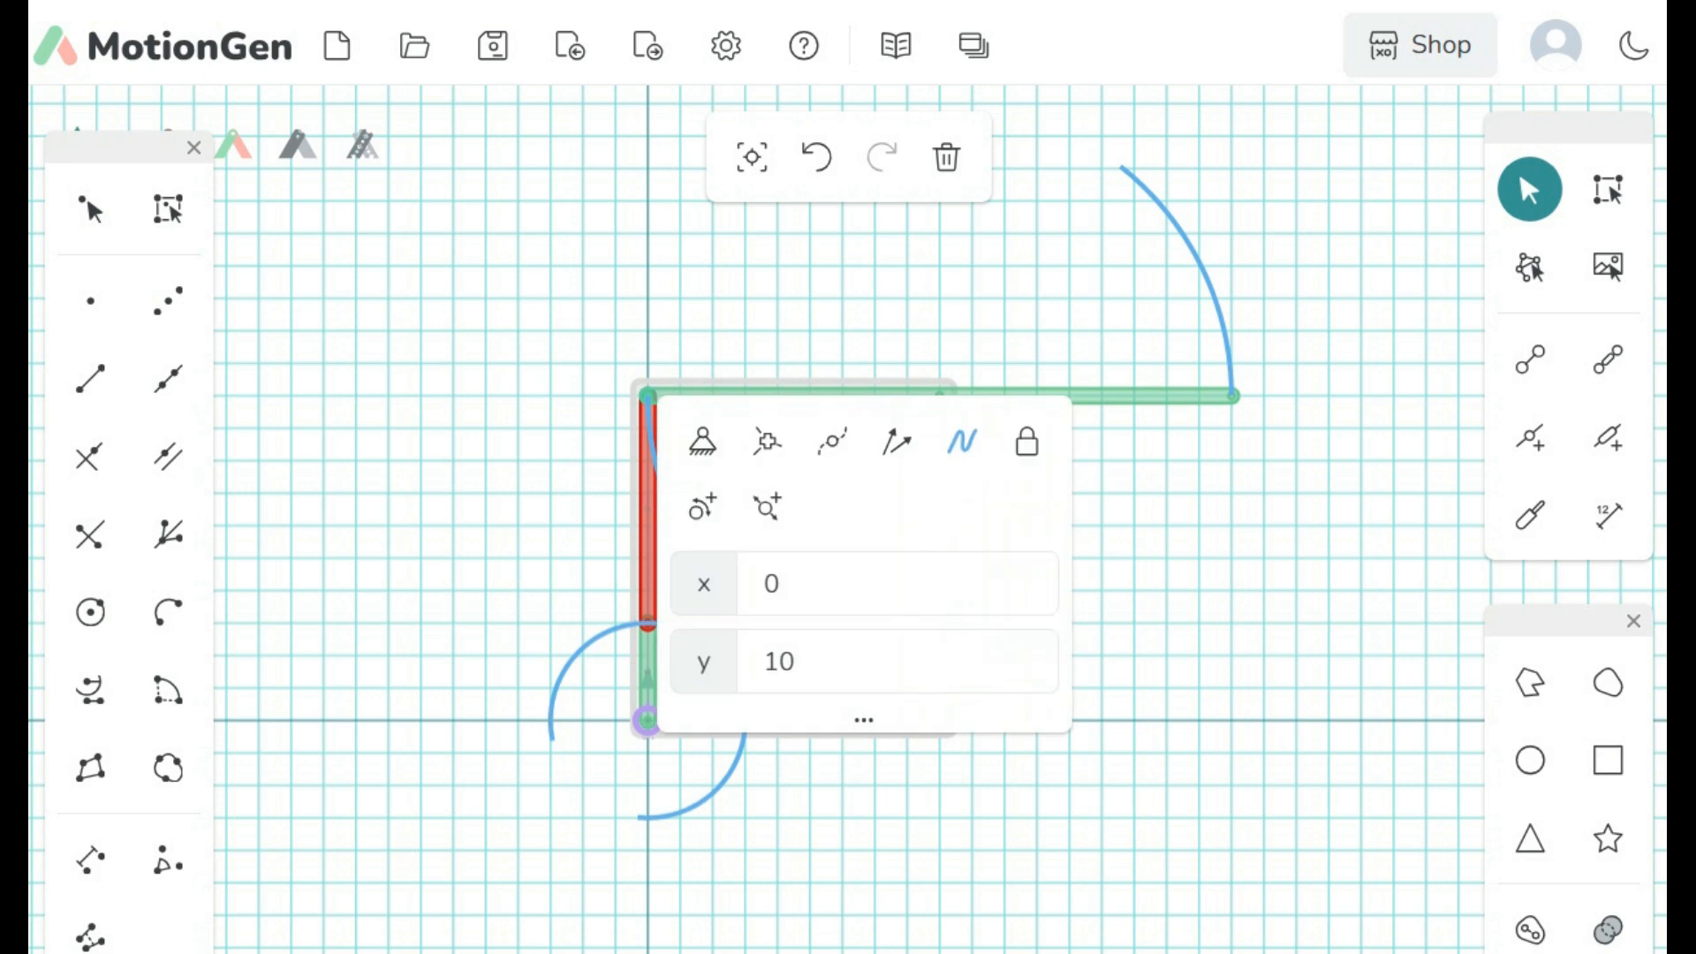
pyautogui.press('Escape')
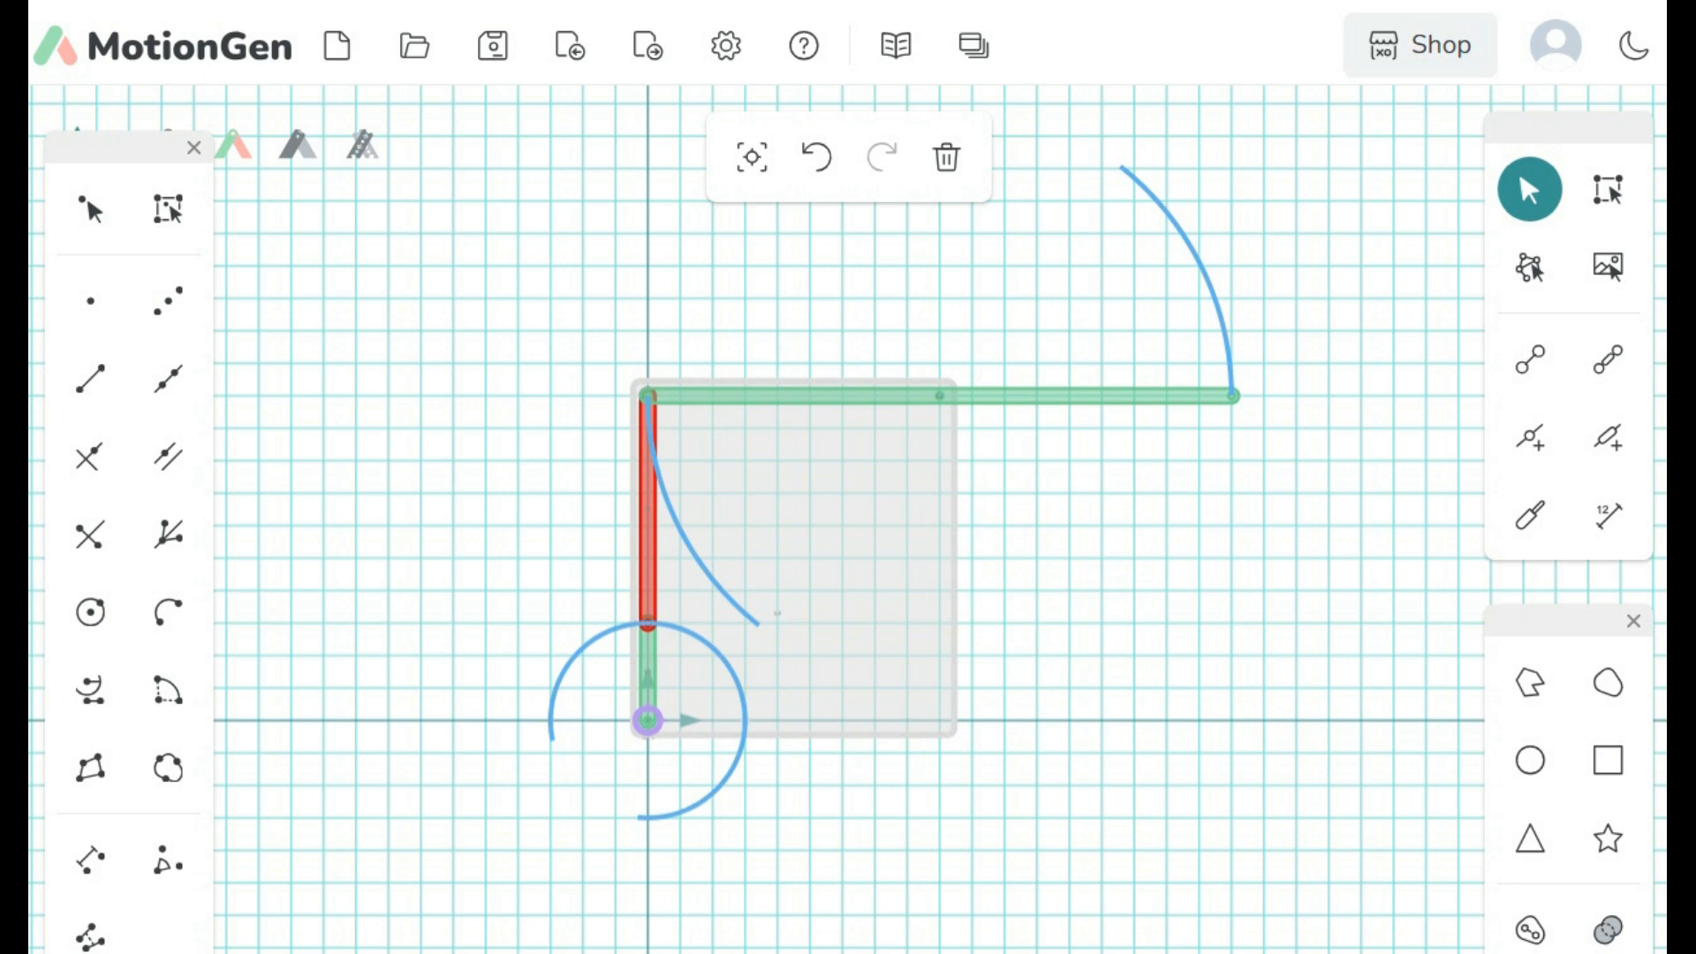
pyautogui.click(648, 624)
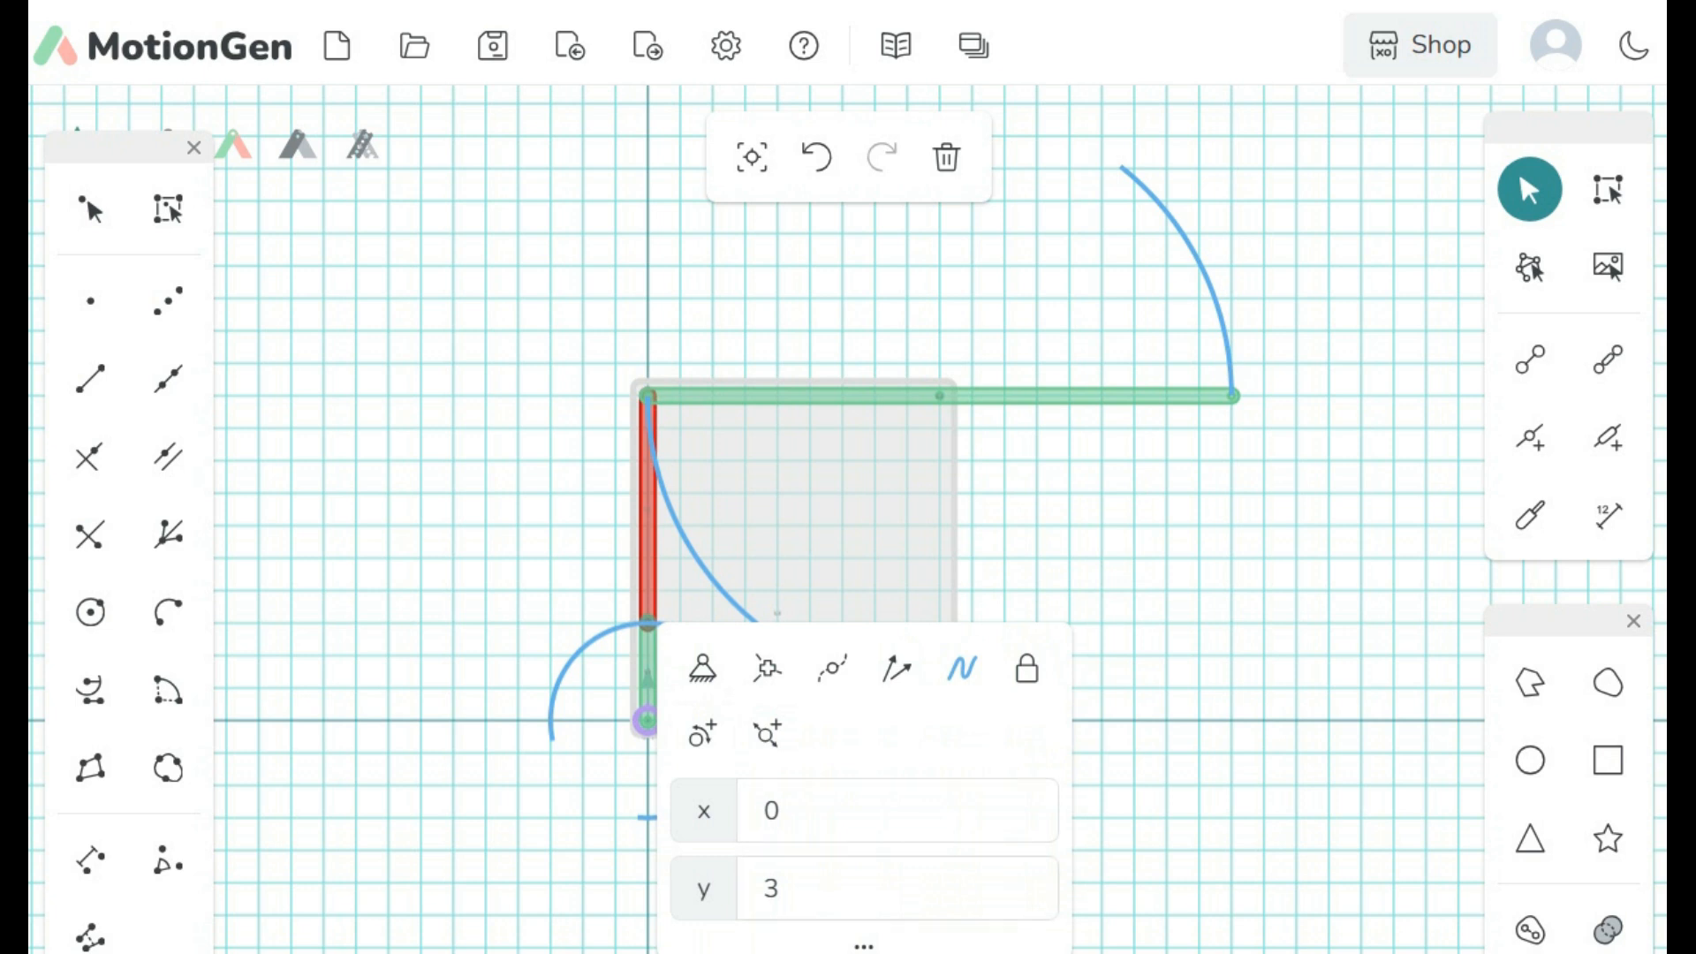
pyautogui.doubleClick(773, 889)
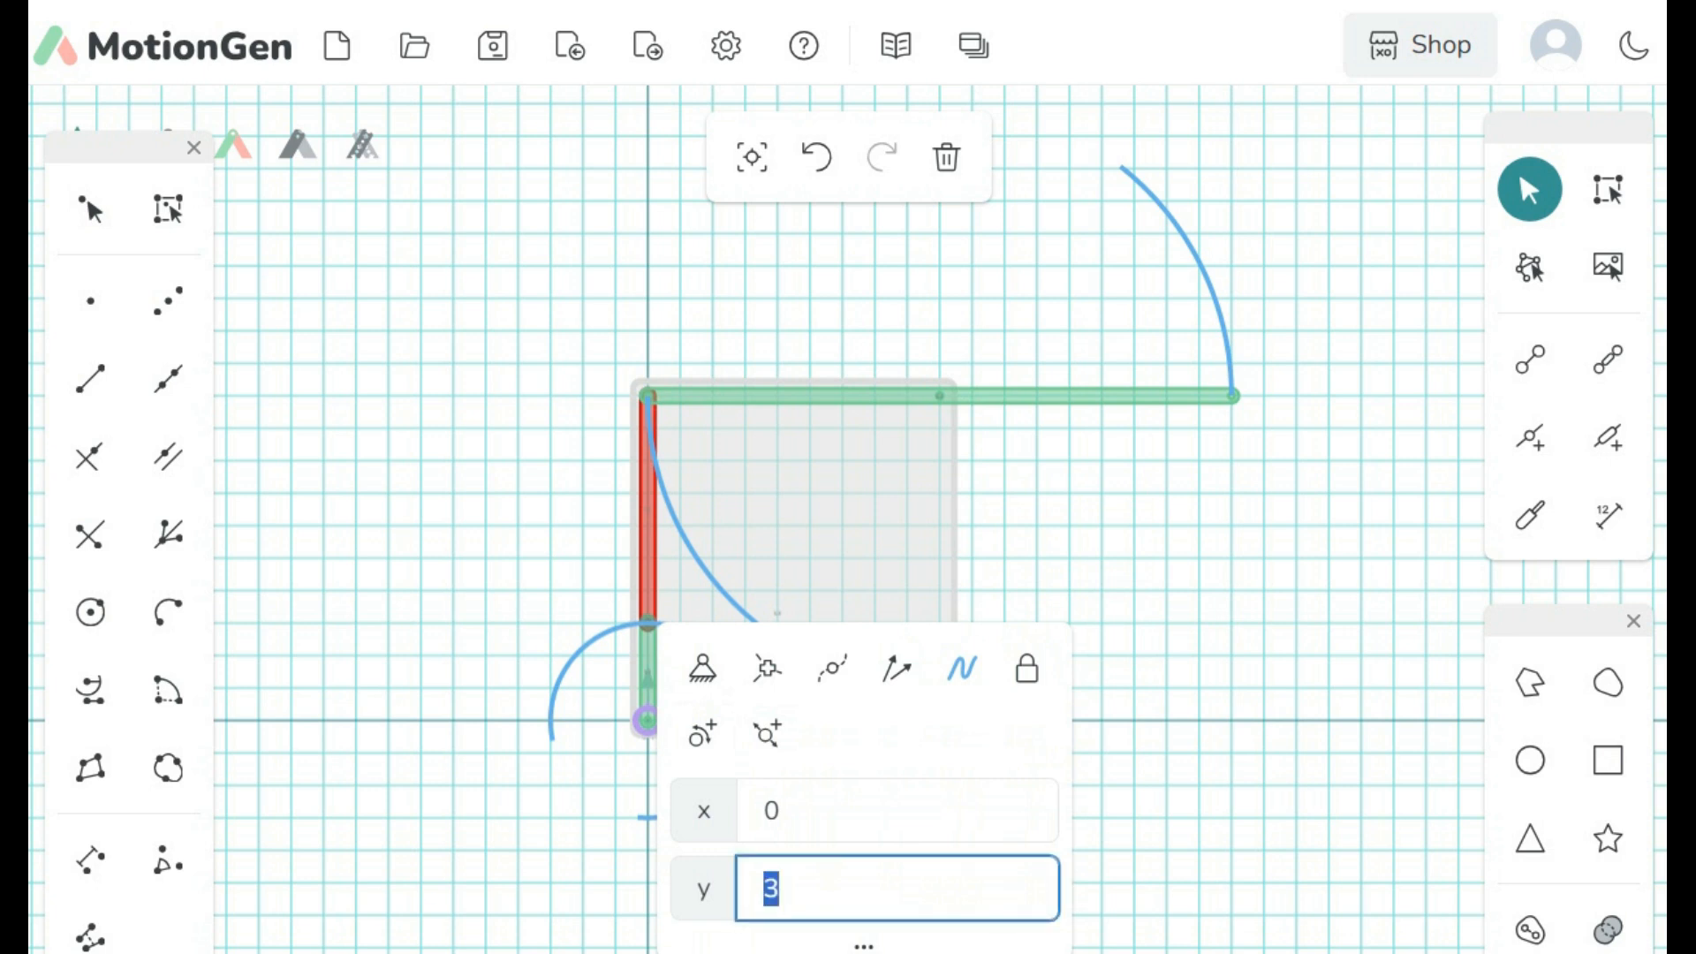
pyautogui.write('2.75')
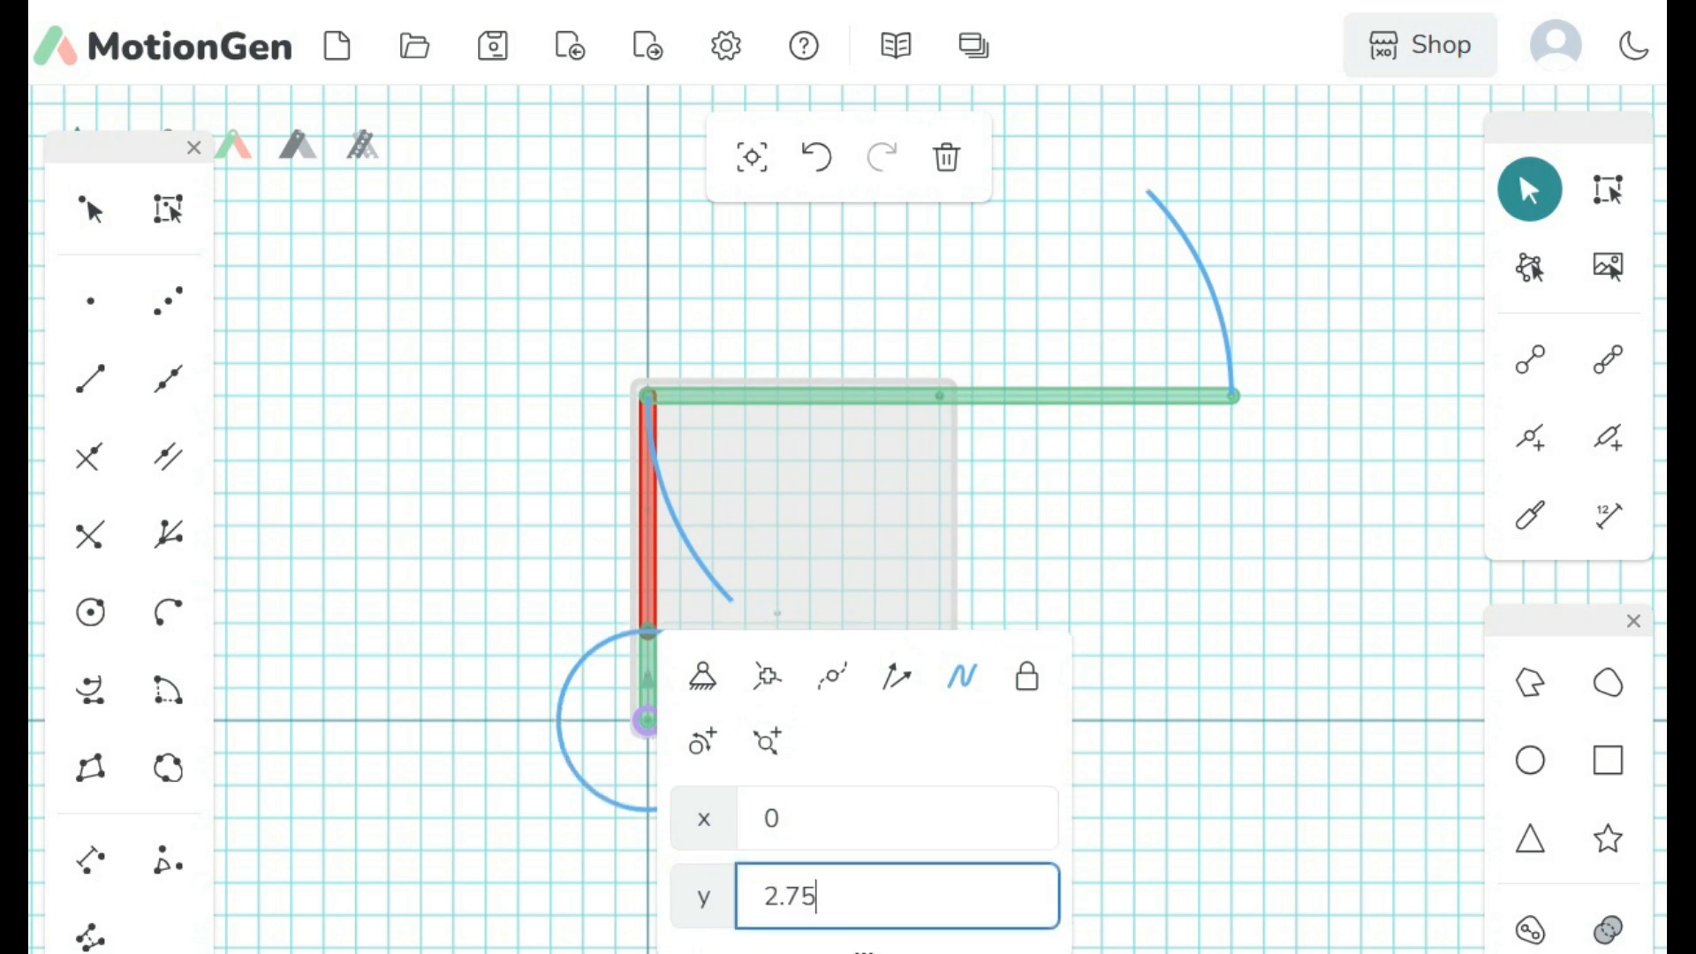
pyautogui.press('Return')
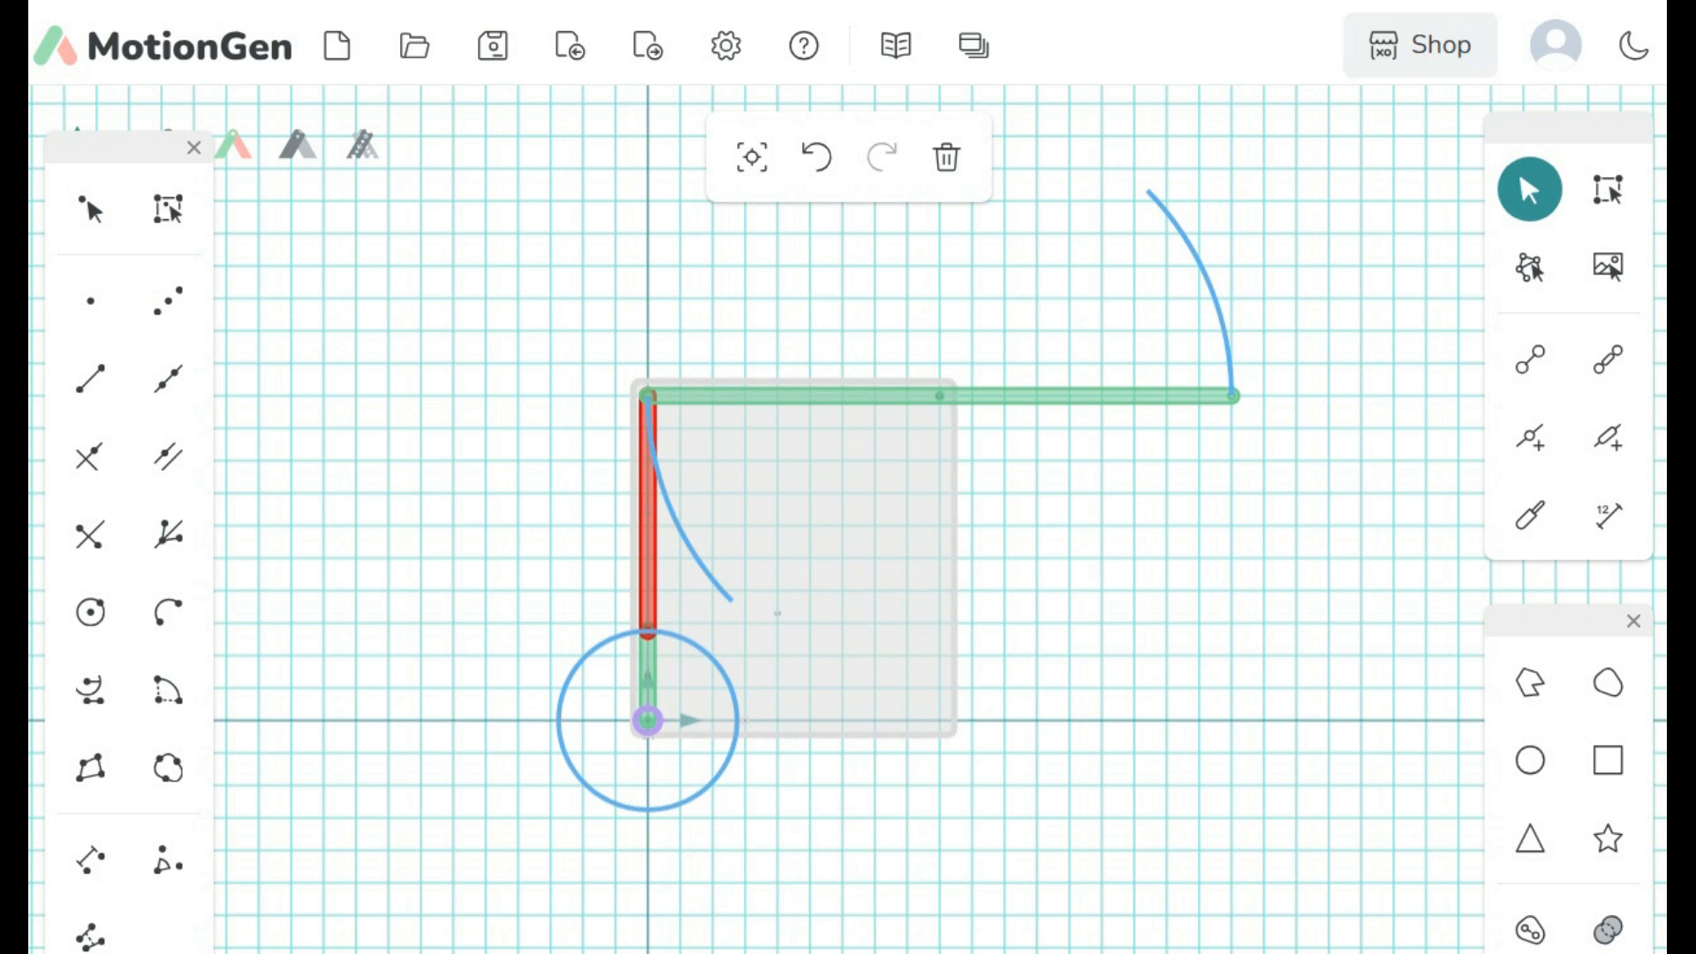
pyautogui.click(647, 396)
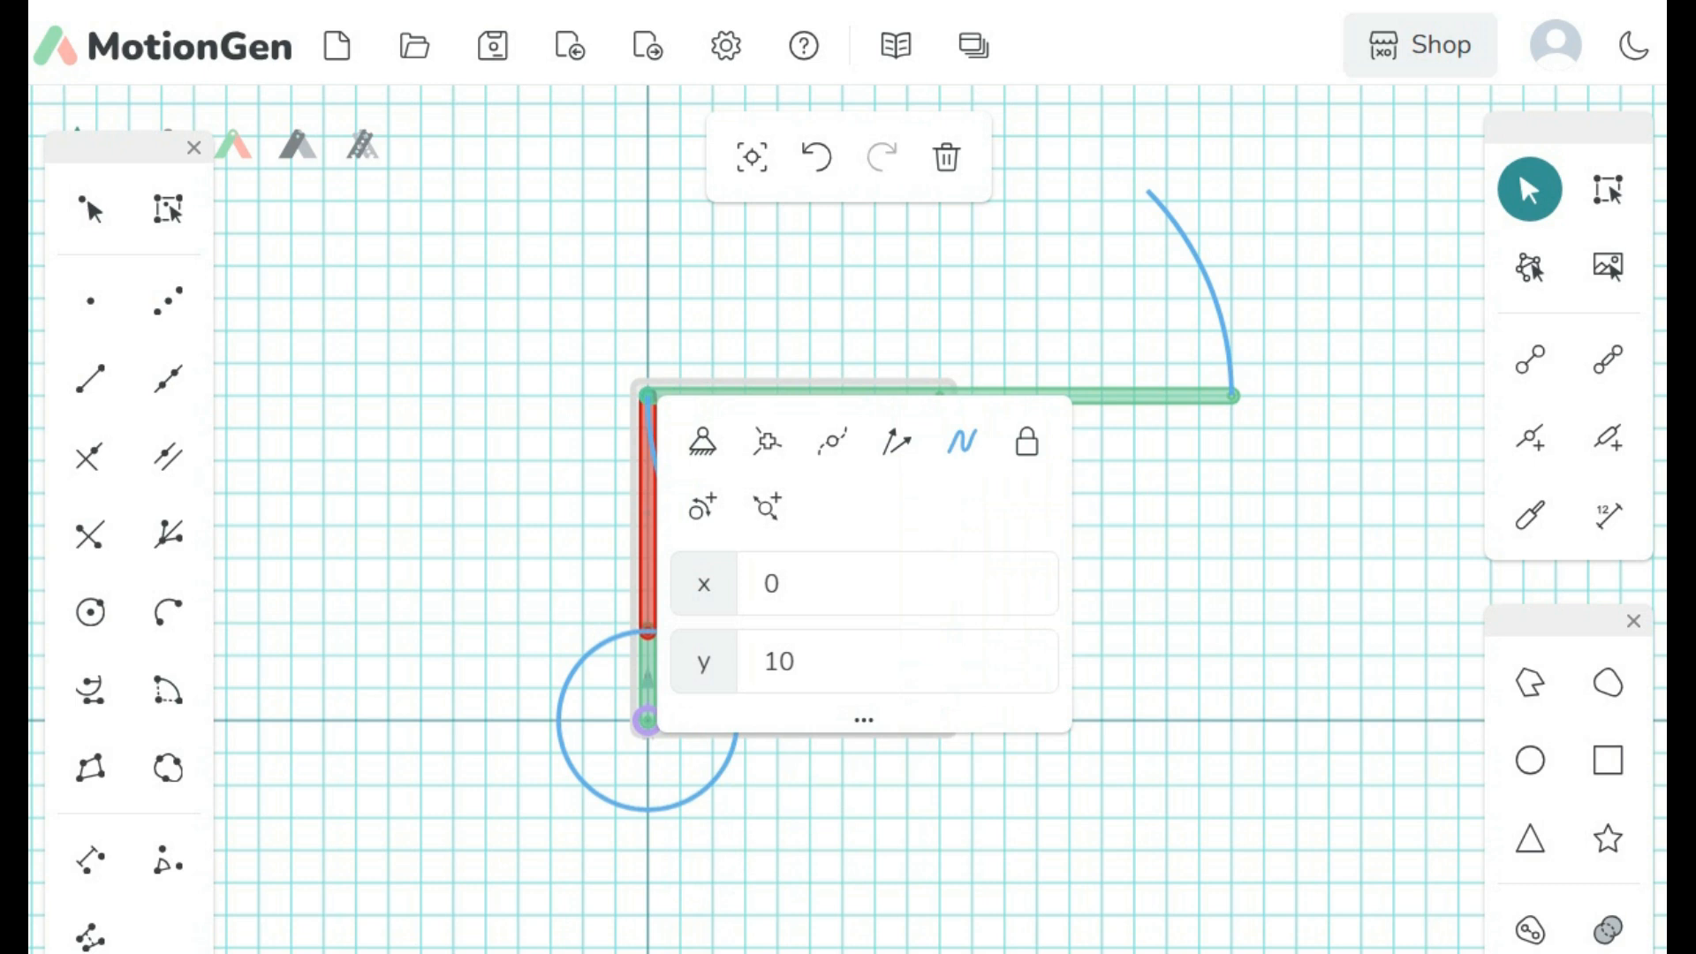
pyautogui.press('Escape')
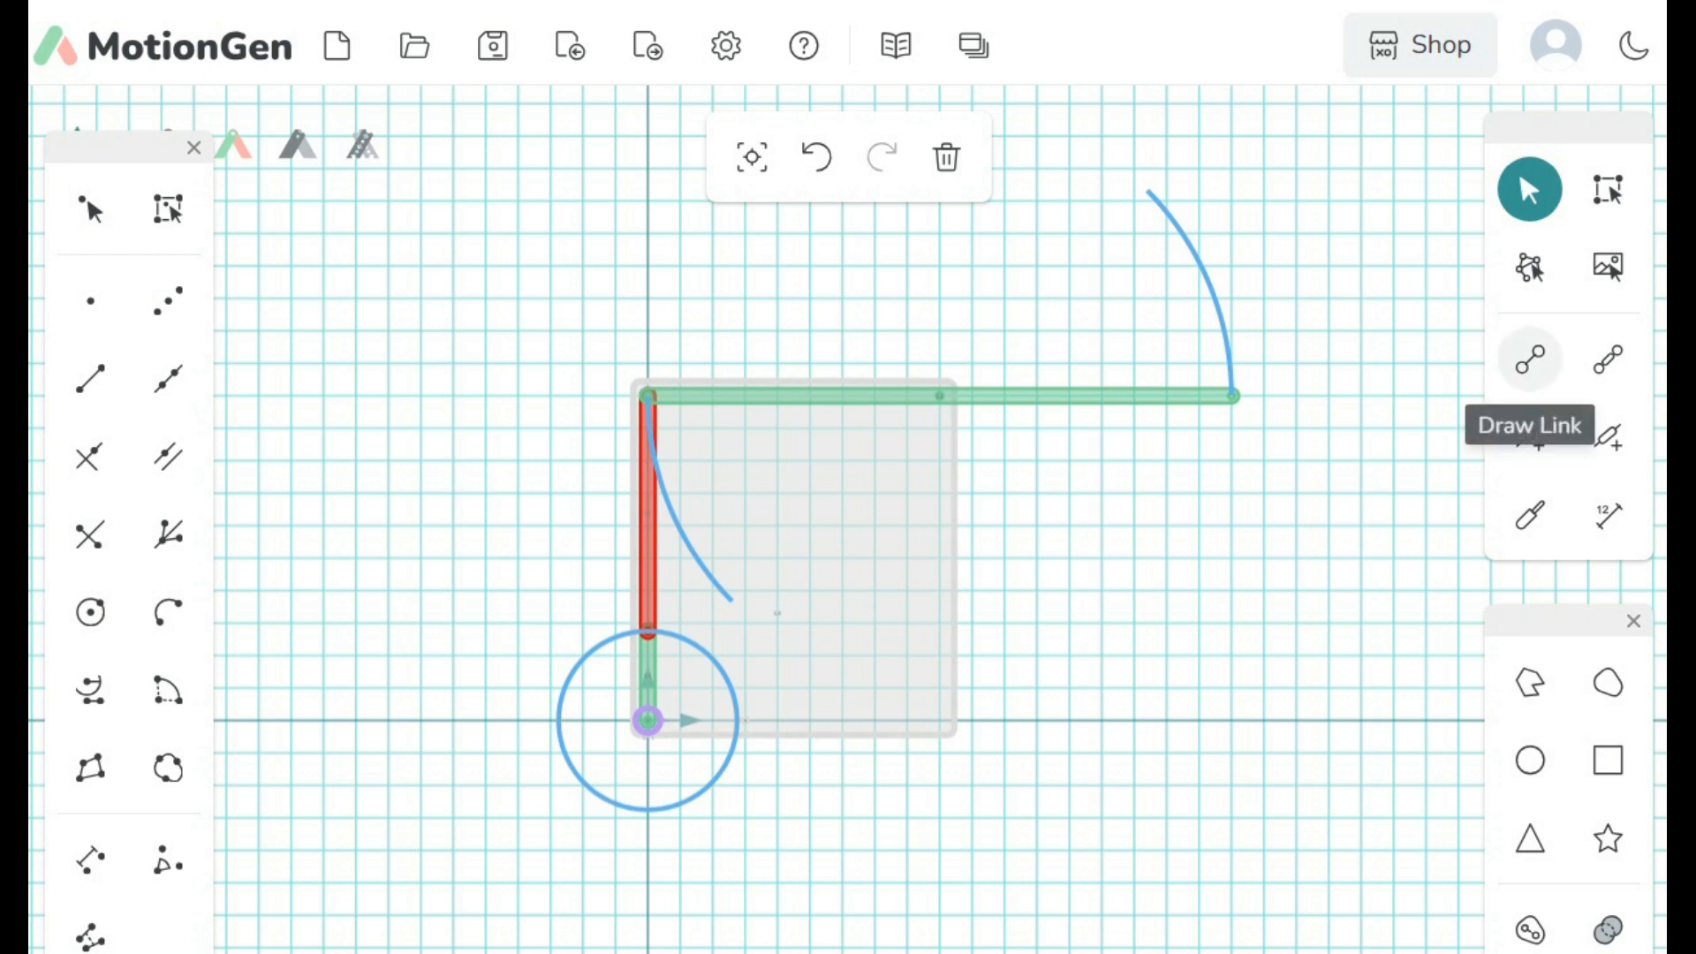
# Step: Draw a separate, nearly vertical link from about (20, 9) down past the x-axis and add a slot along its full length
pyautogui.click(1530, 359)
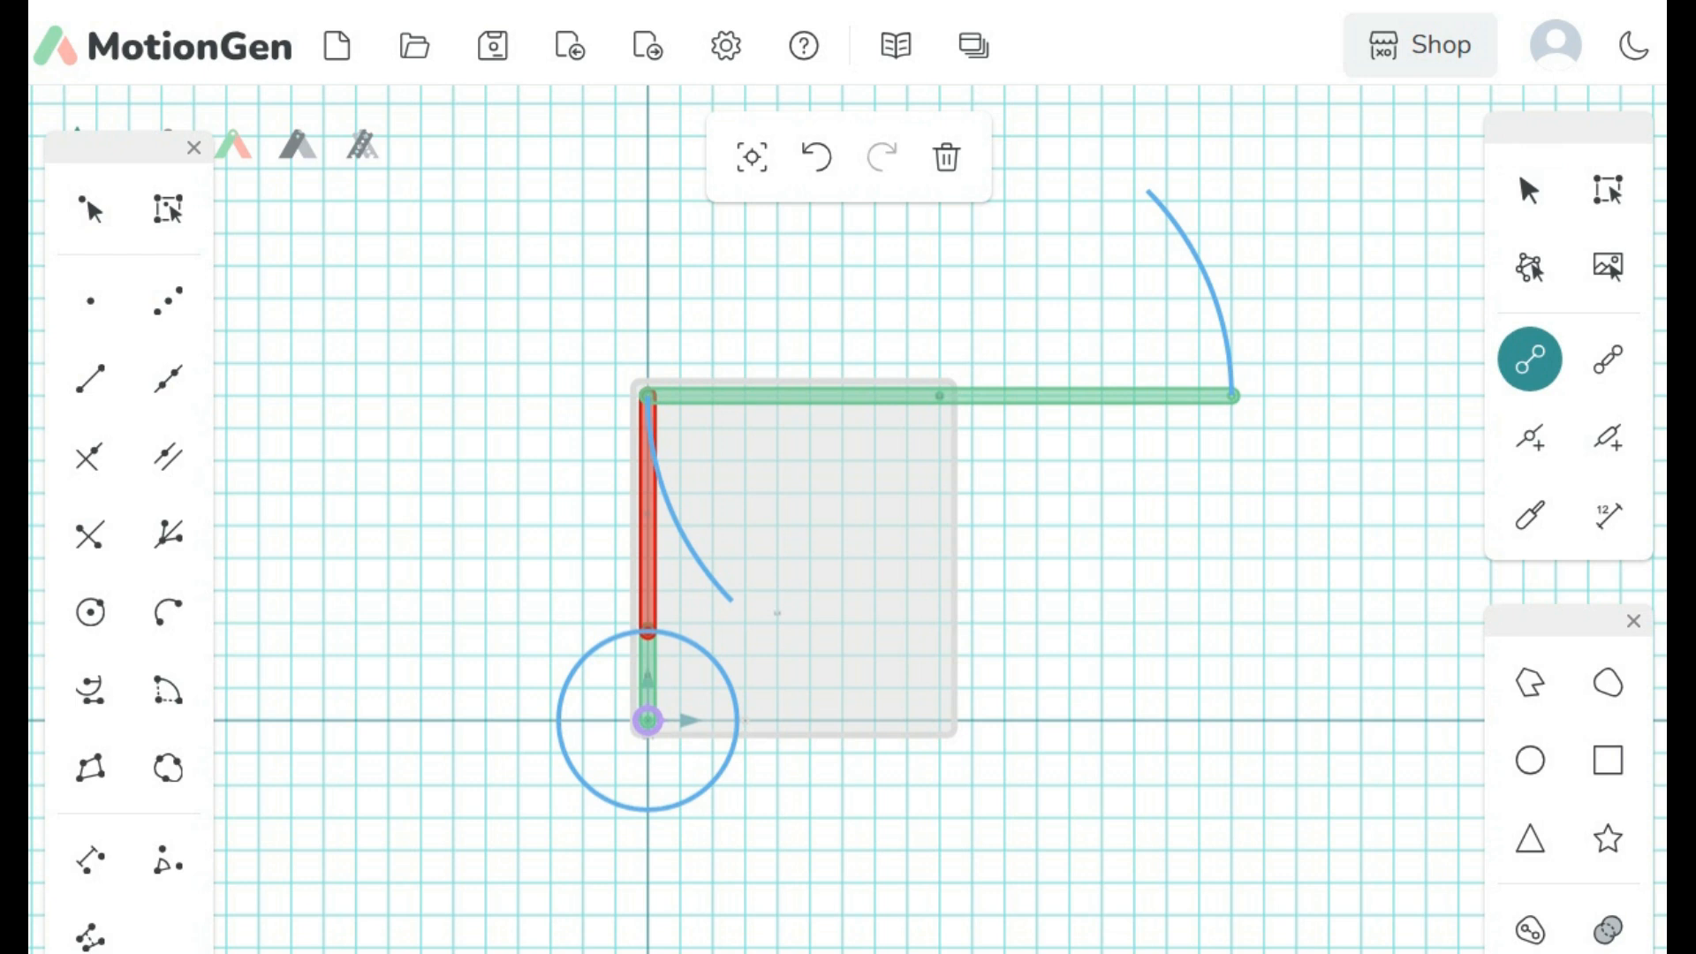
pyautogui.moveTo(1296, 426); pyautogui.dragTo(1298, 898)
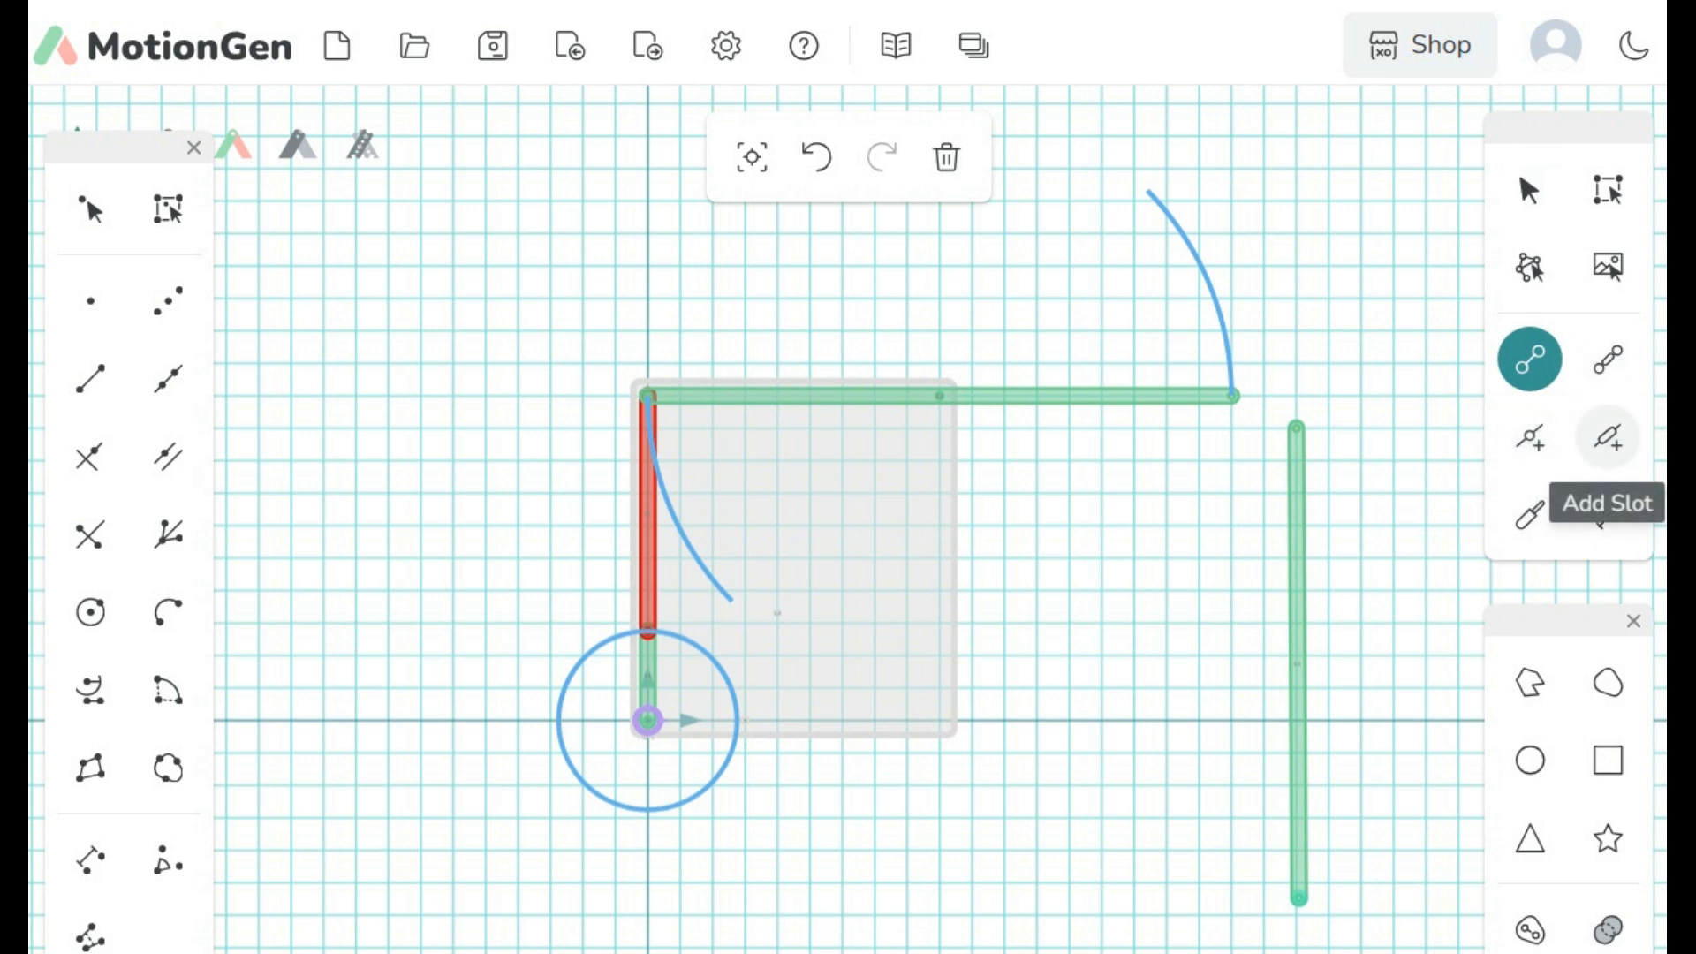
pyautogui.click(1608, 437)
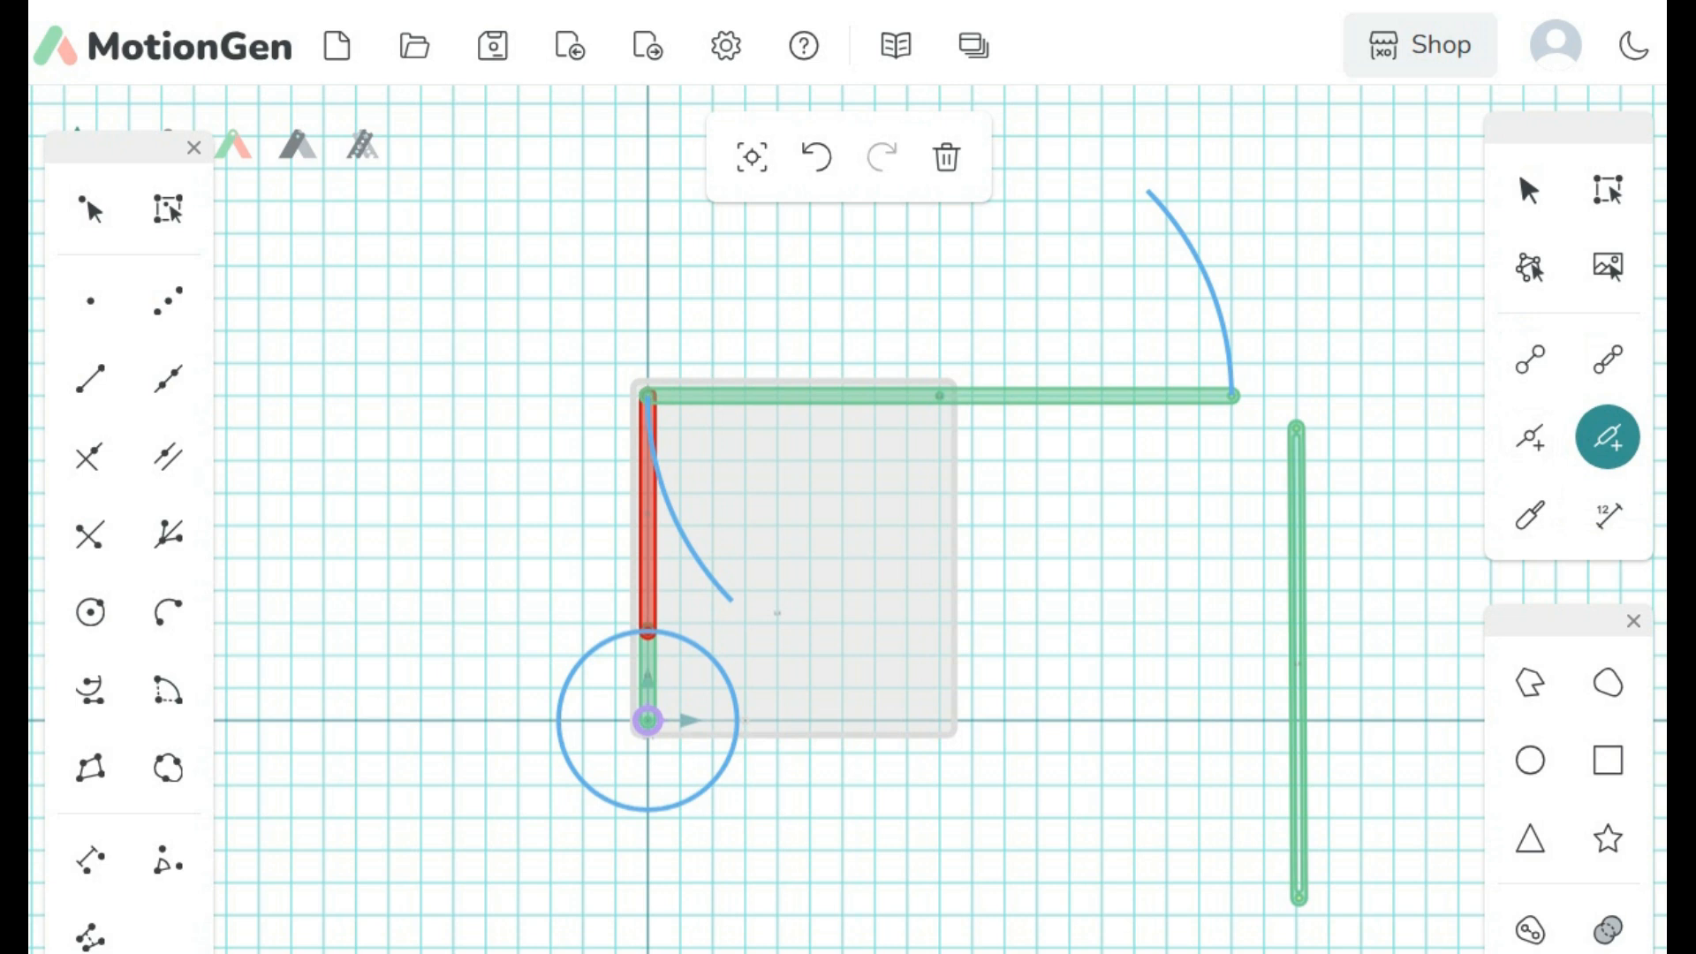
pyautogui.press('Escape')
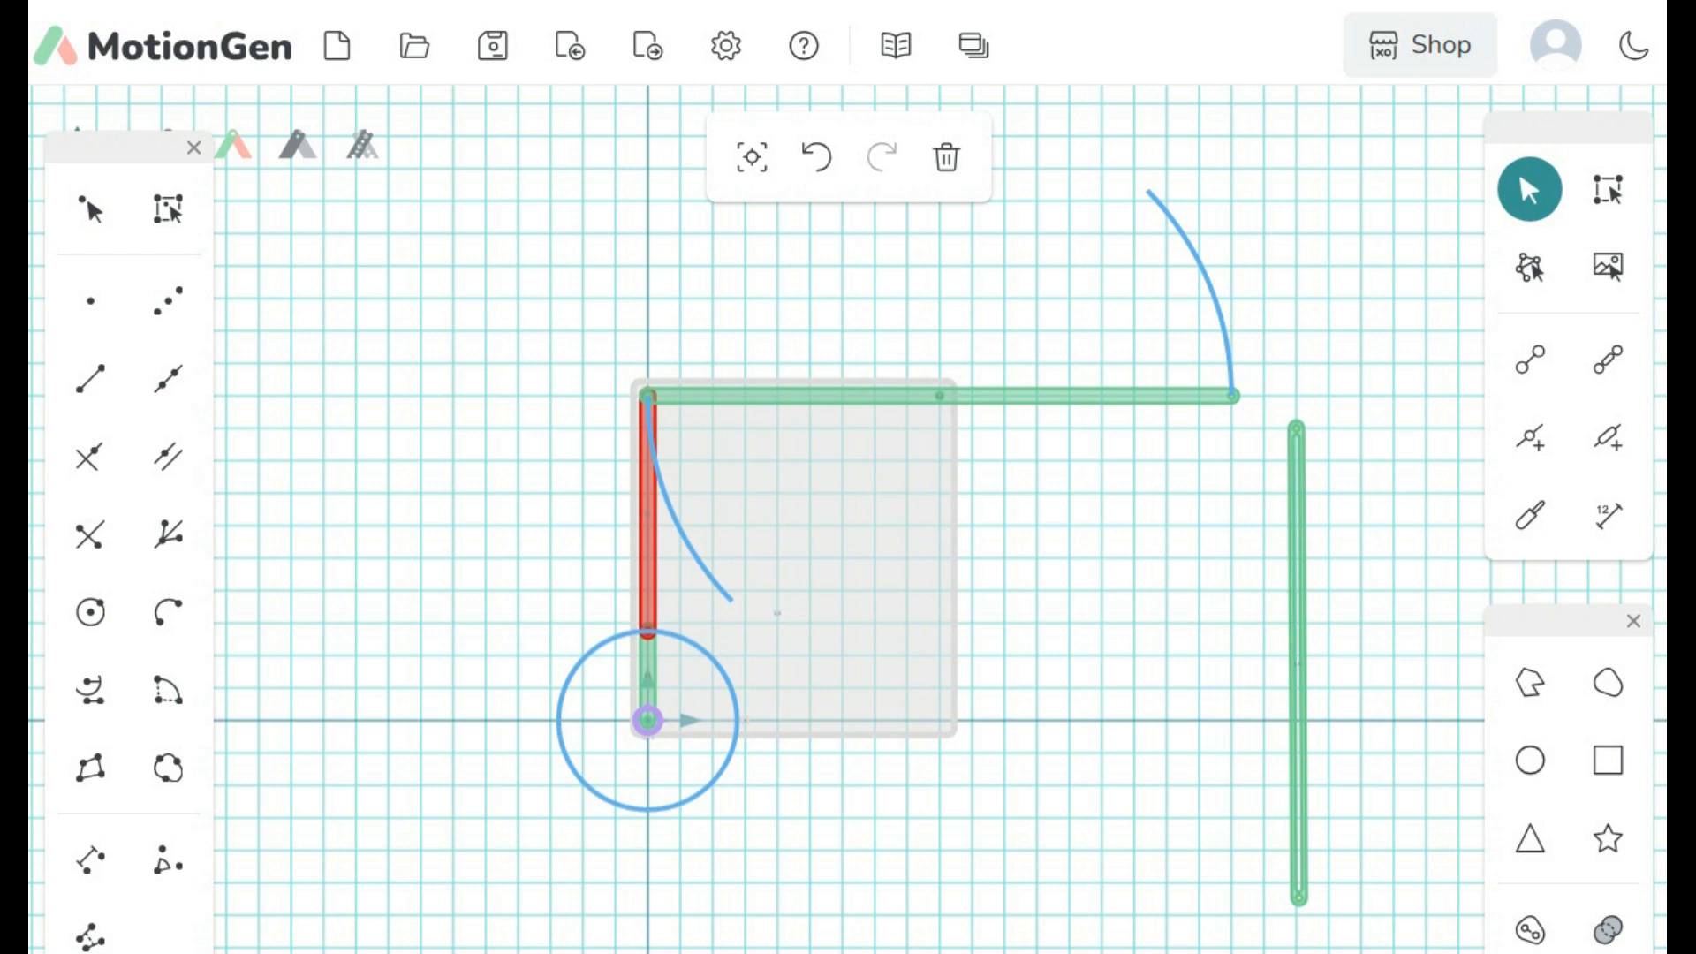
# Step: Ground both the upper and the lower end joints of the slotted vertical link
pyautogui.click(1296, 429)
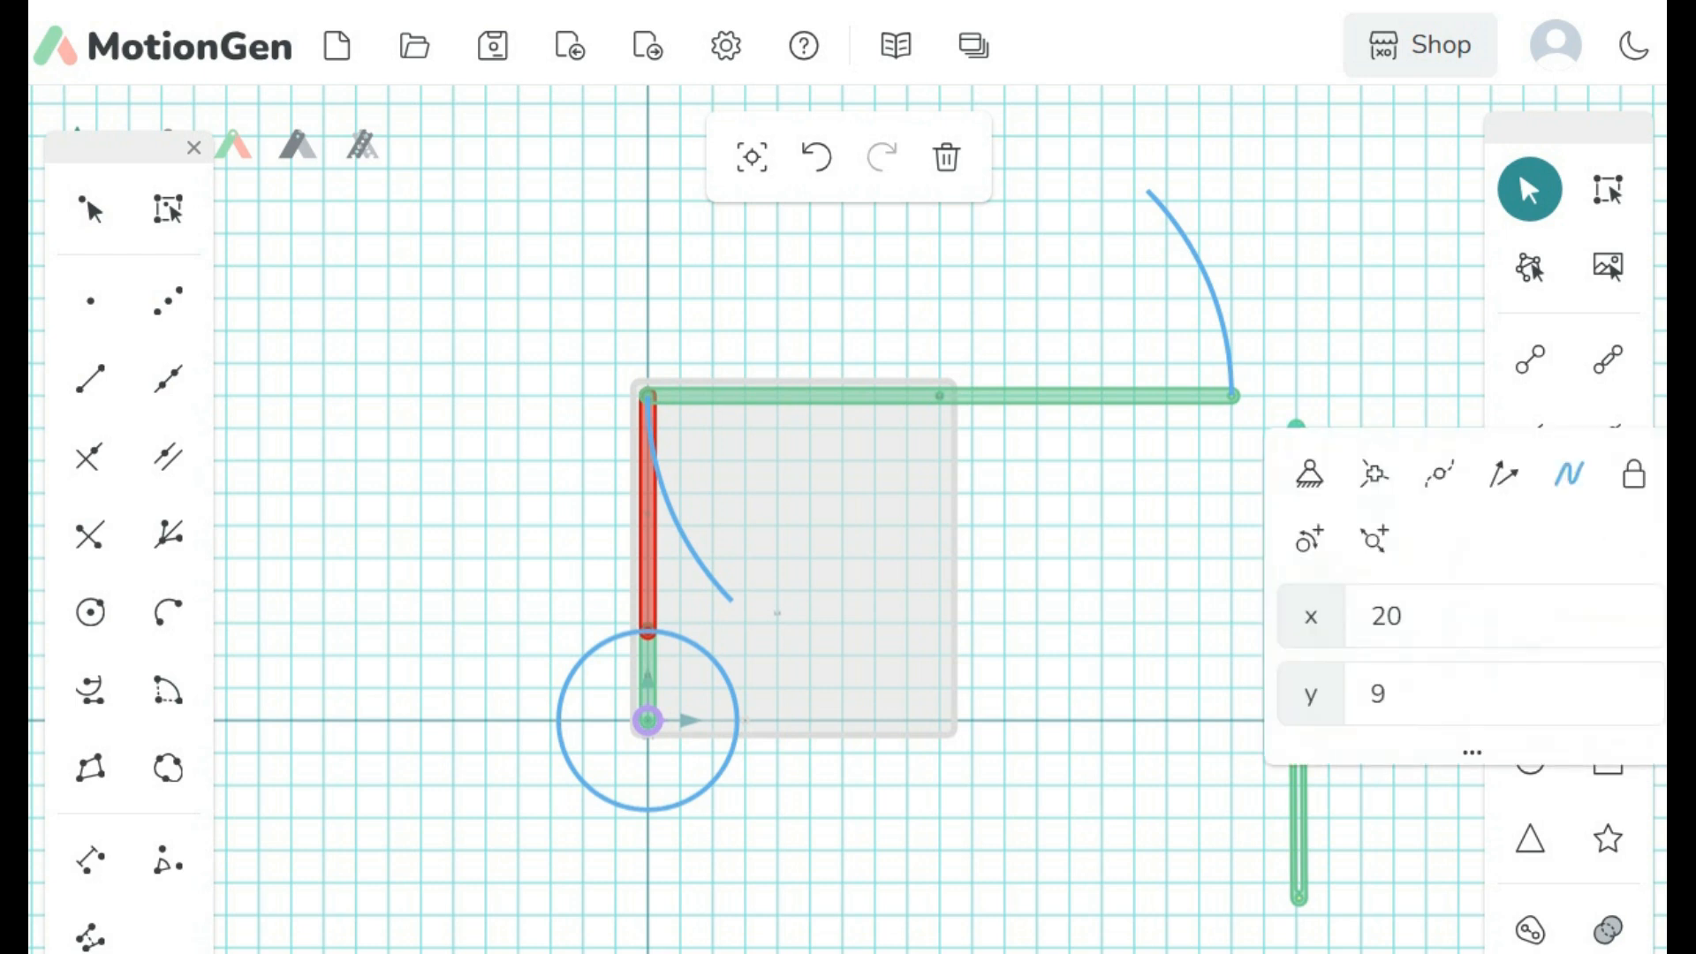
pyautogui.click(1309, 475)
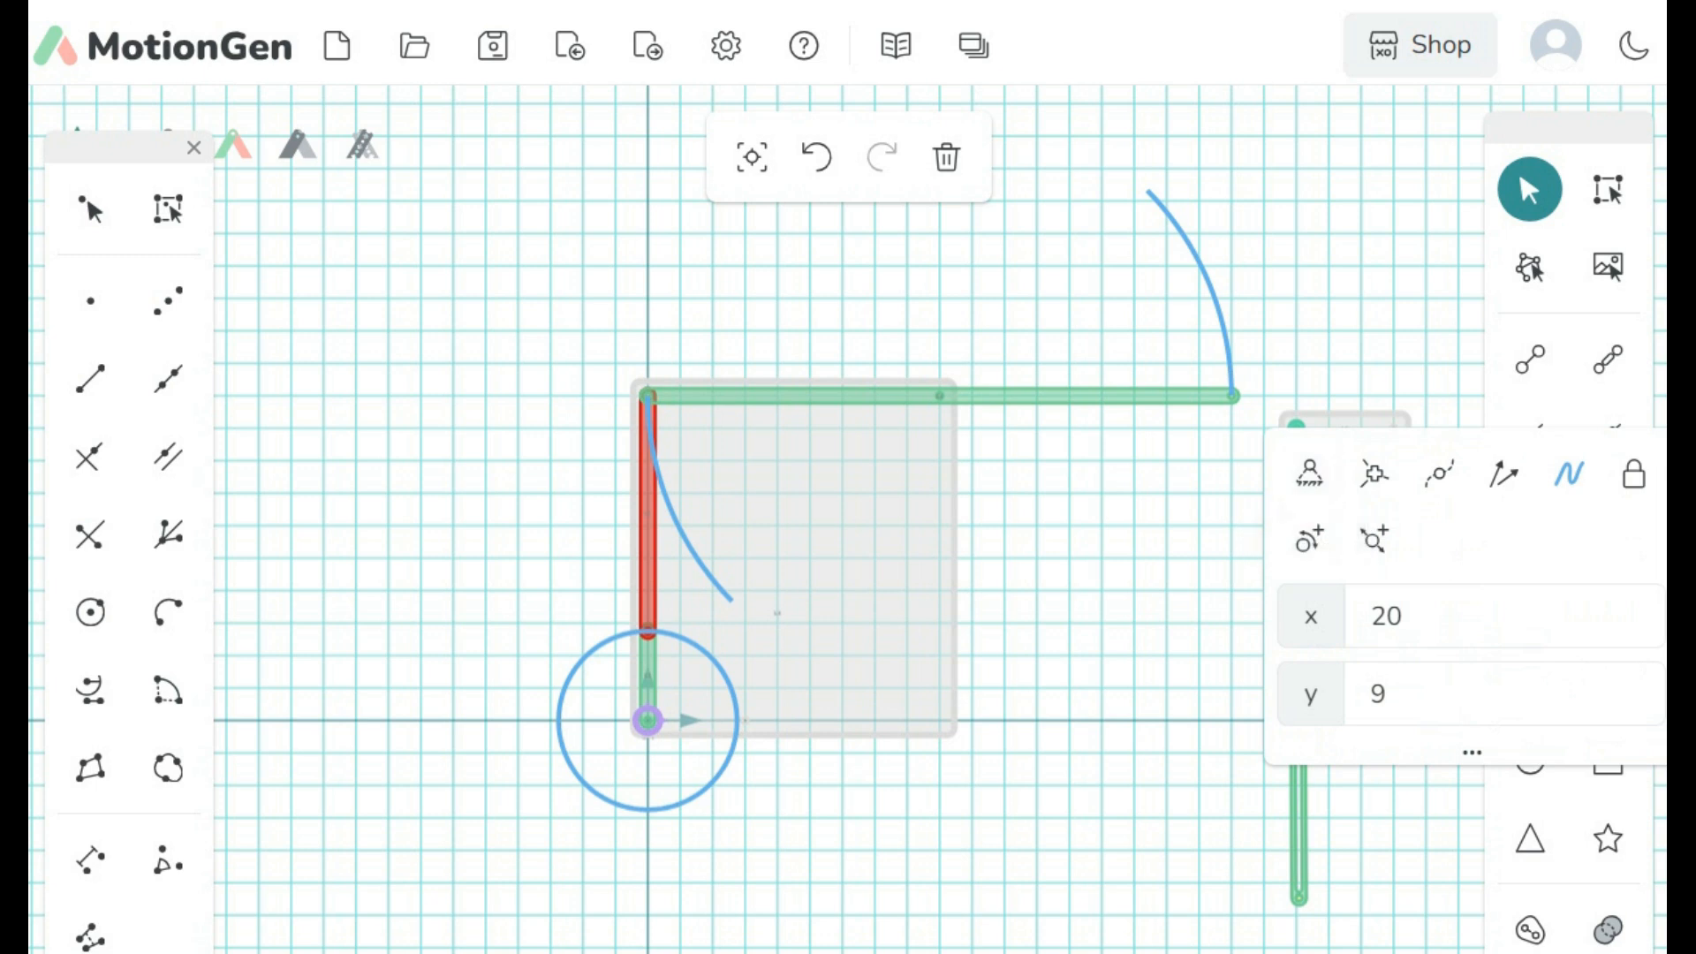
pyautogui.click(1298, 898)
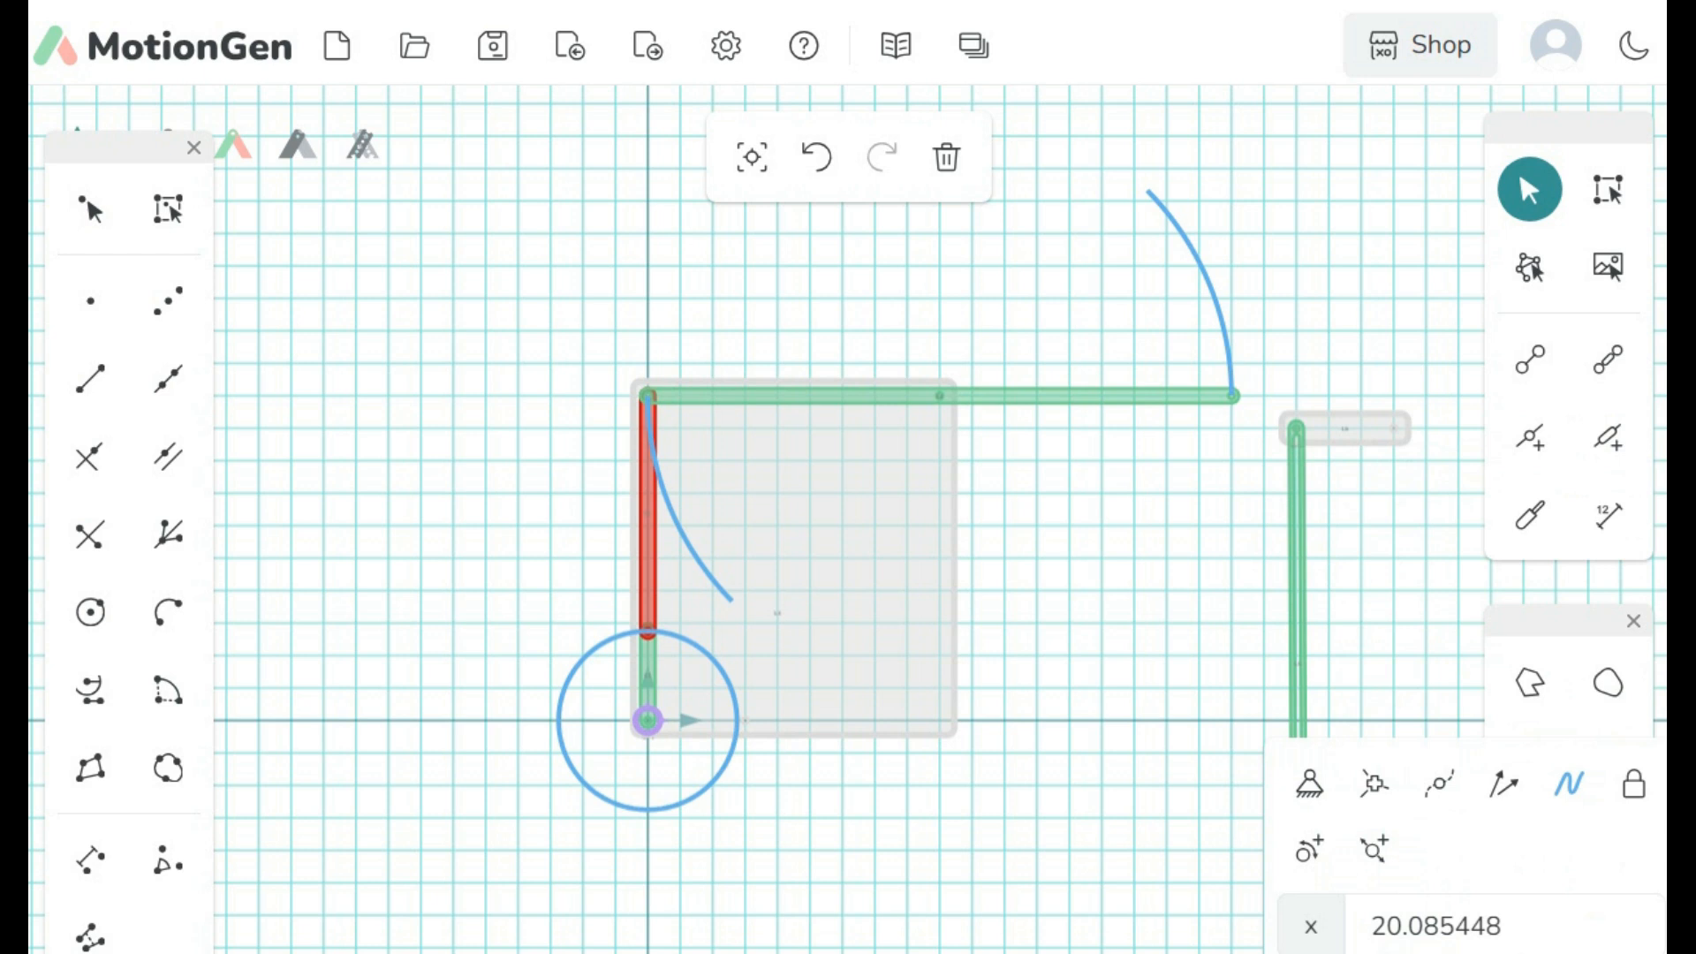
pyautogui.click(1309, 783)
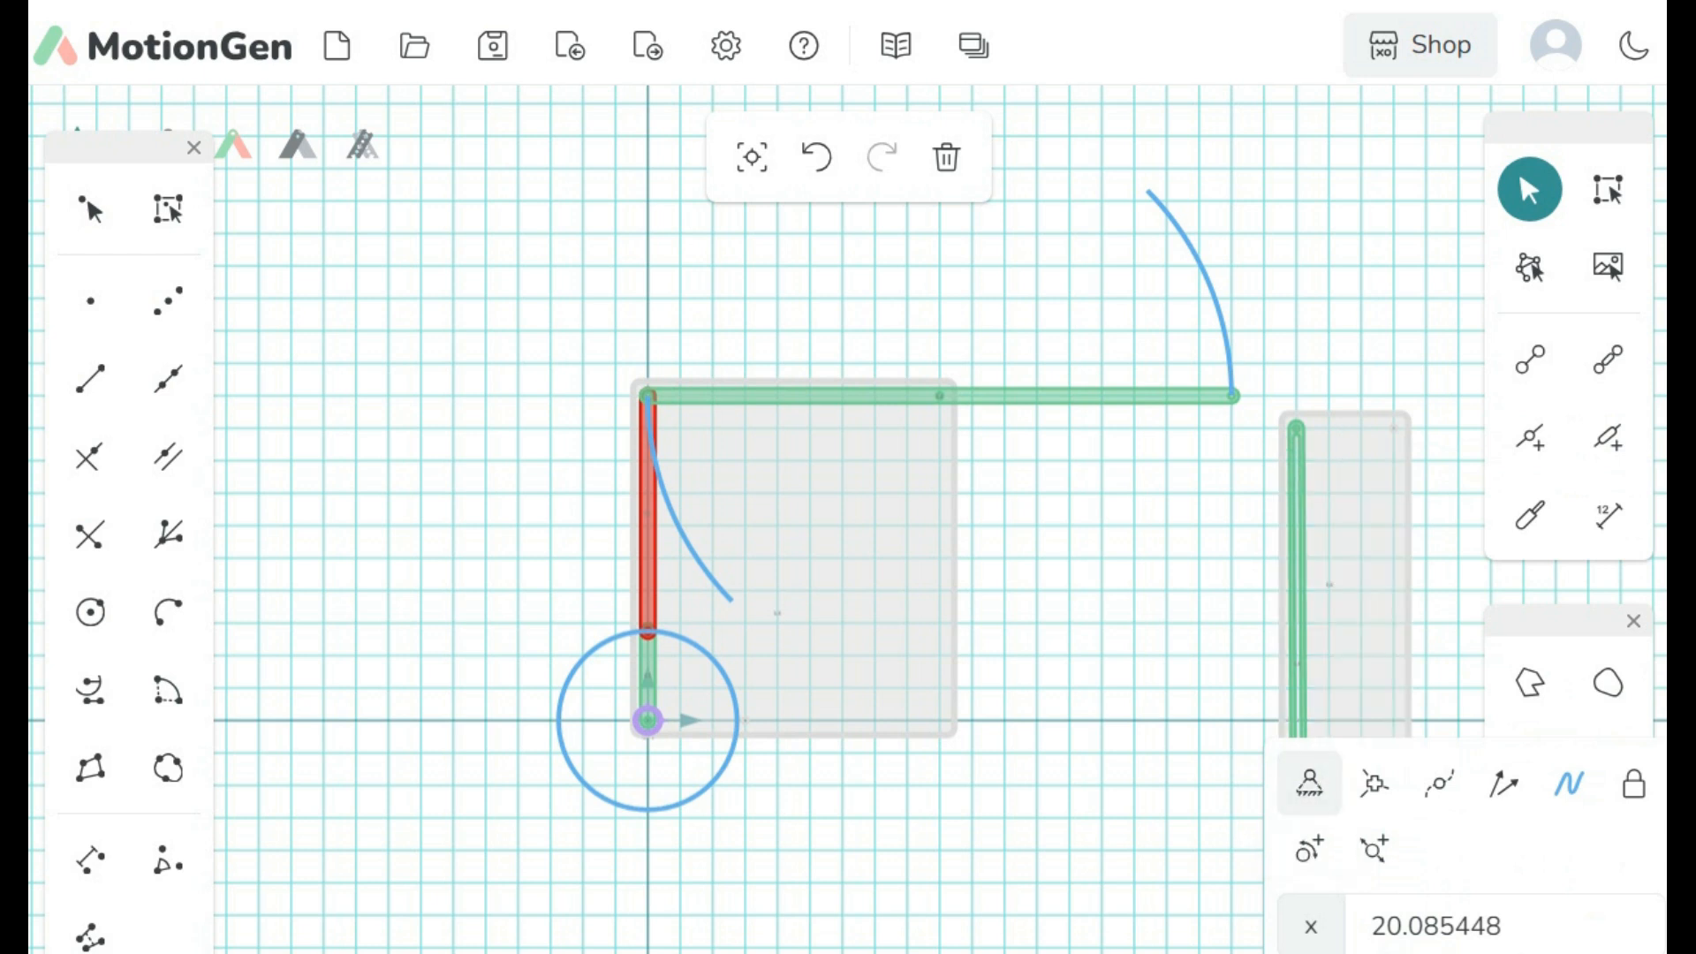
pyautogui.press('Escape')
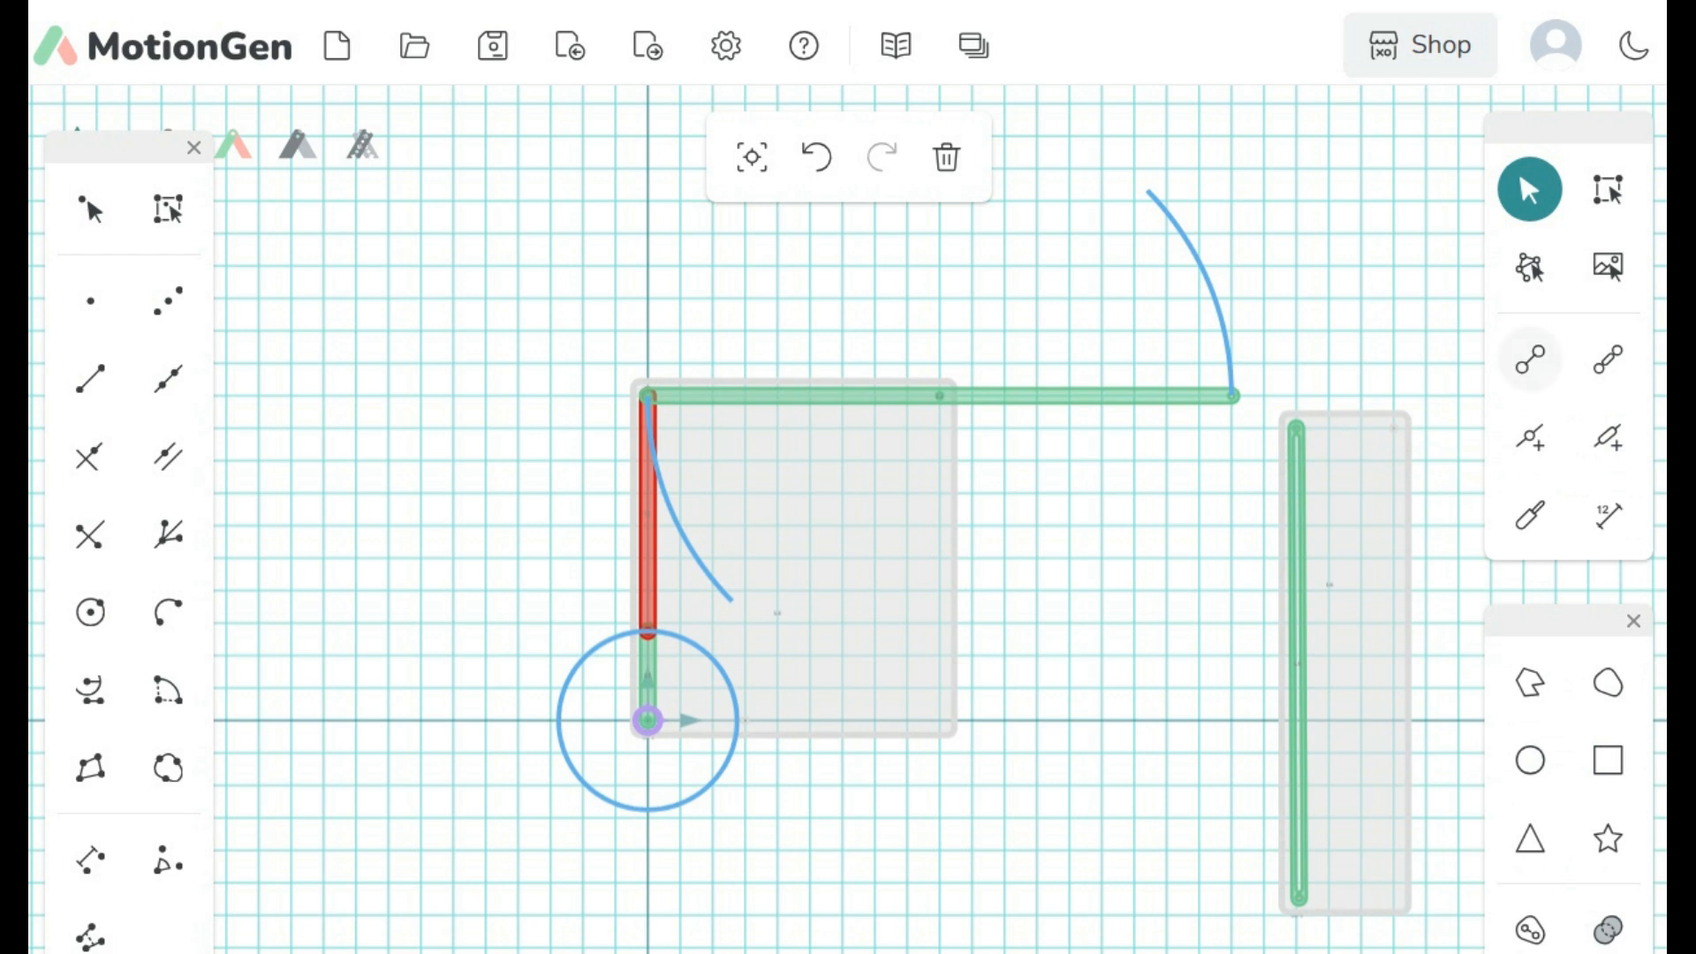
# Step: Draw a connecting link from the horizontal link's free end at (18, 10) onto the slot of the grounded vertical link
pyautogui.click(1530, 360)
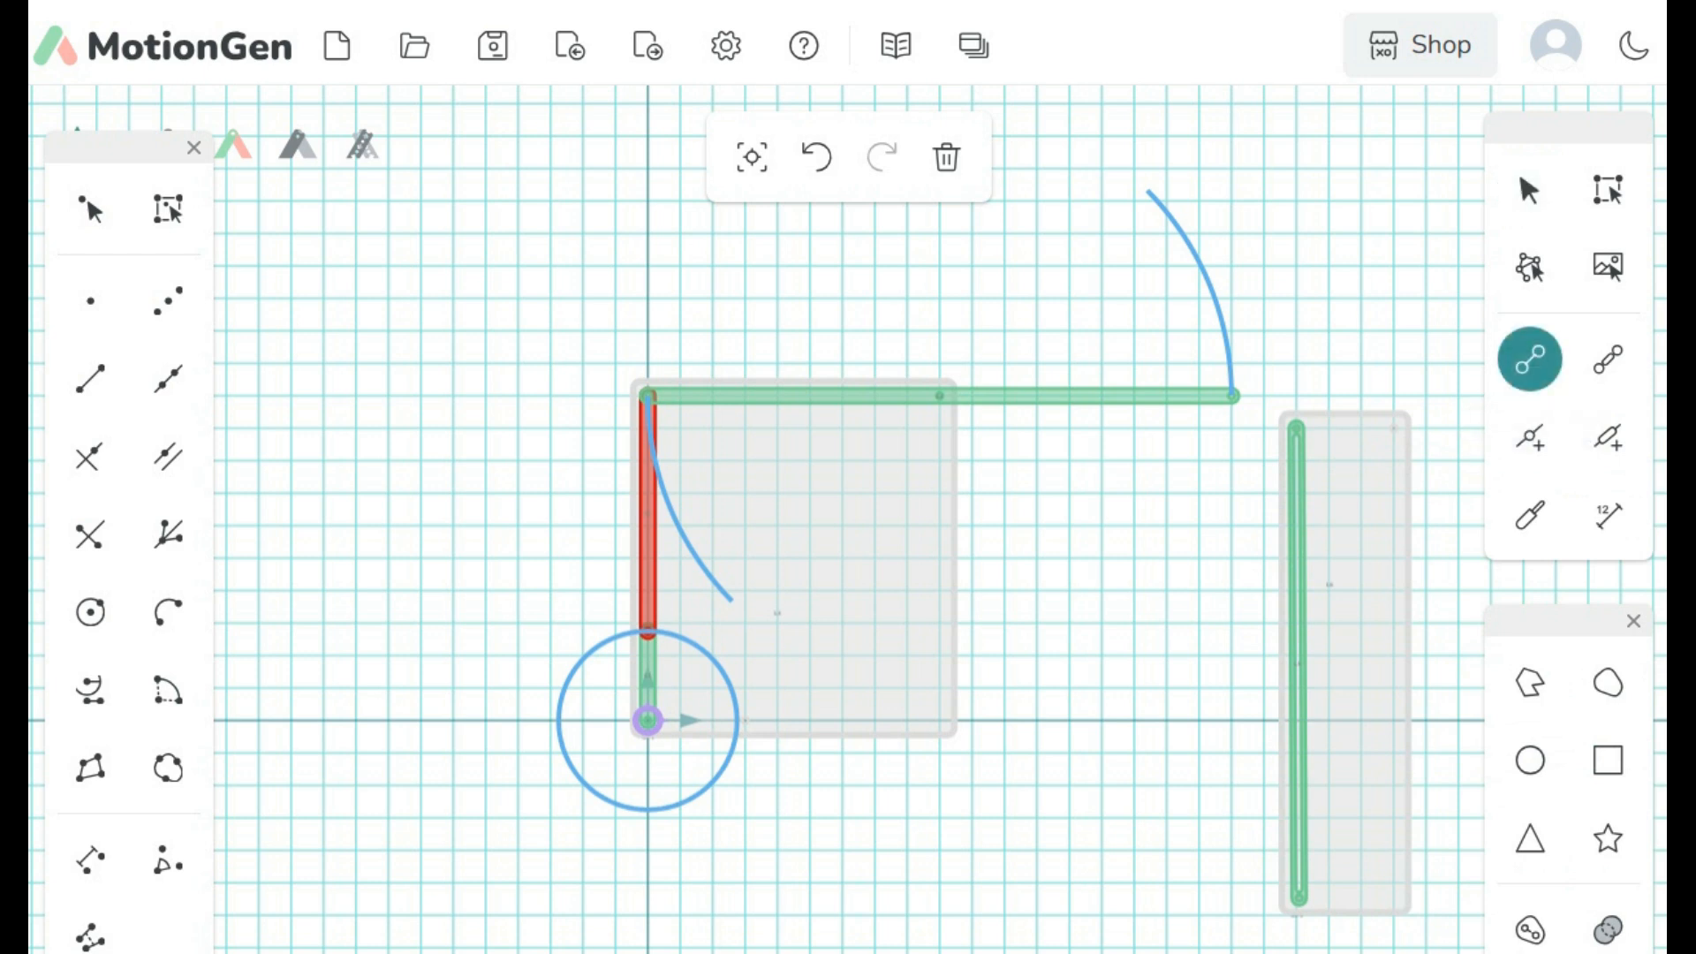
pyautogui.moveTo(1234, 397)
pyautogui.mouseDown()
pyautogui.moveTo(1221, 607)
pyautogui.moveTo(1242, 646)
pyautogui.moveTo(1228, 646)
pyautogui.moveTo(1296, 632)
pyautogui.mouseUp()
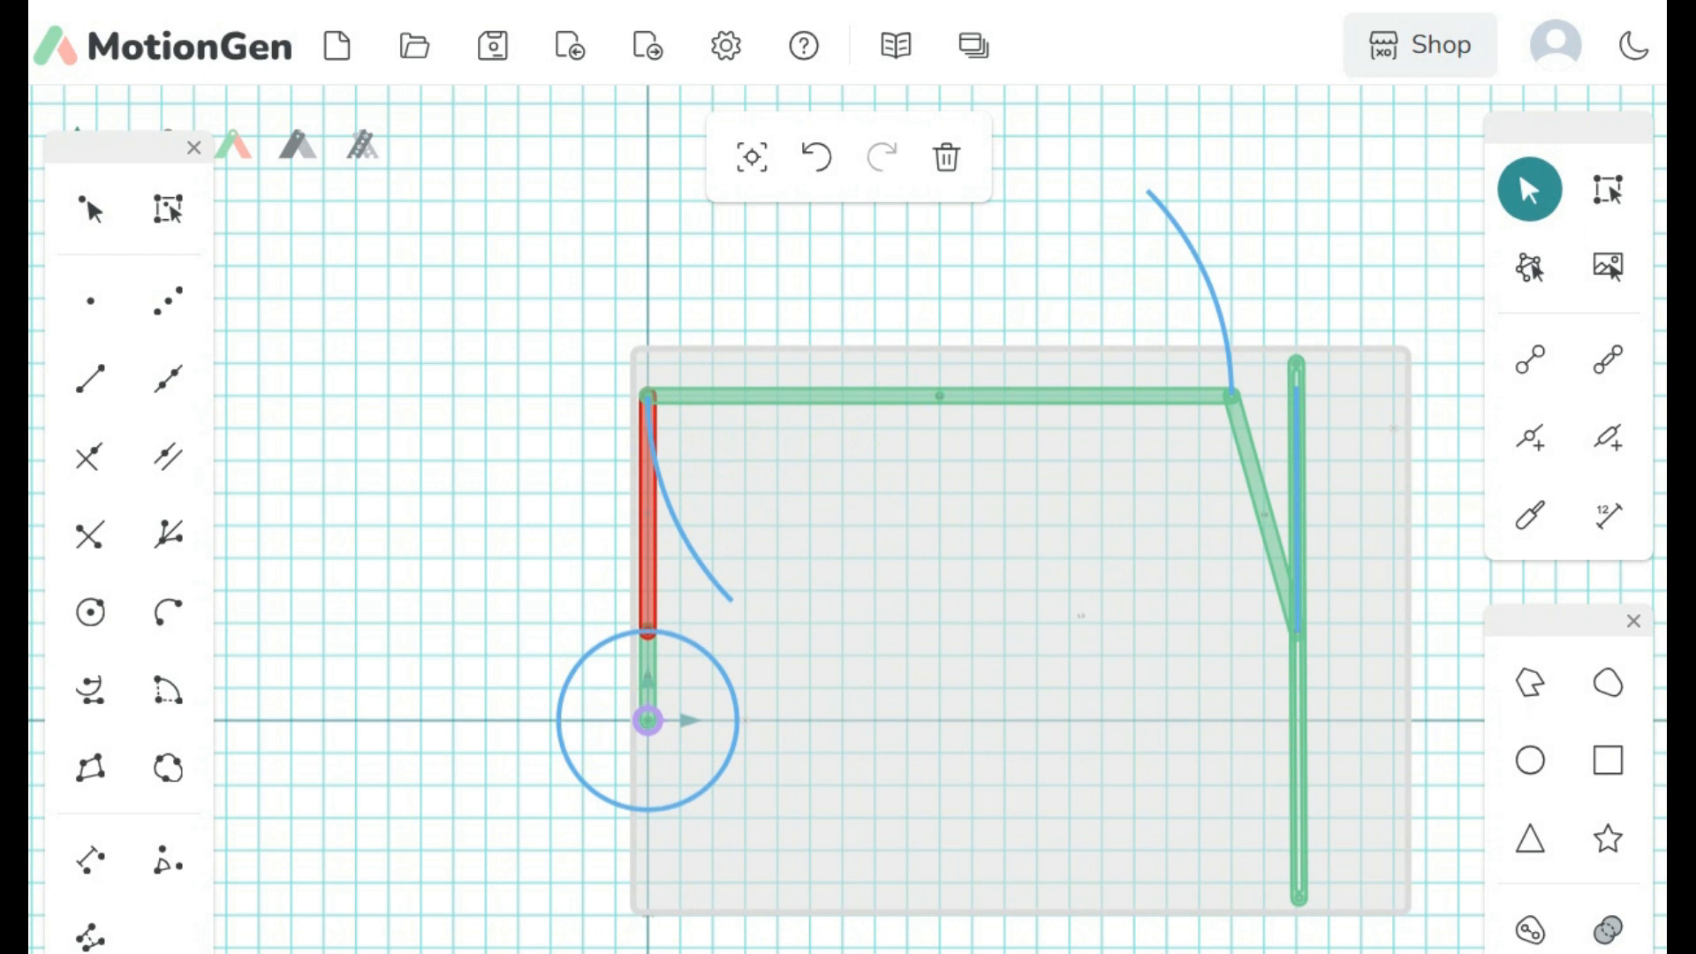
pyautogui.click(1214, 490)
pyautogui.click(648, 721)
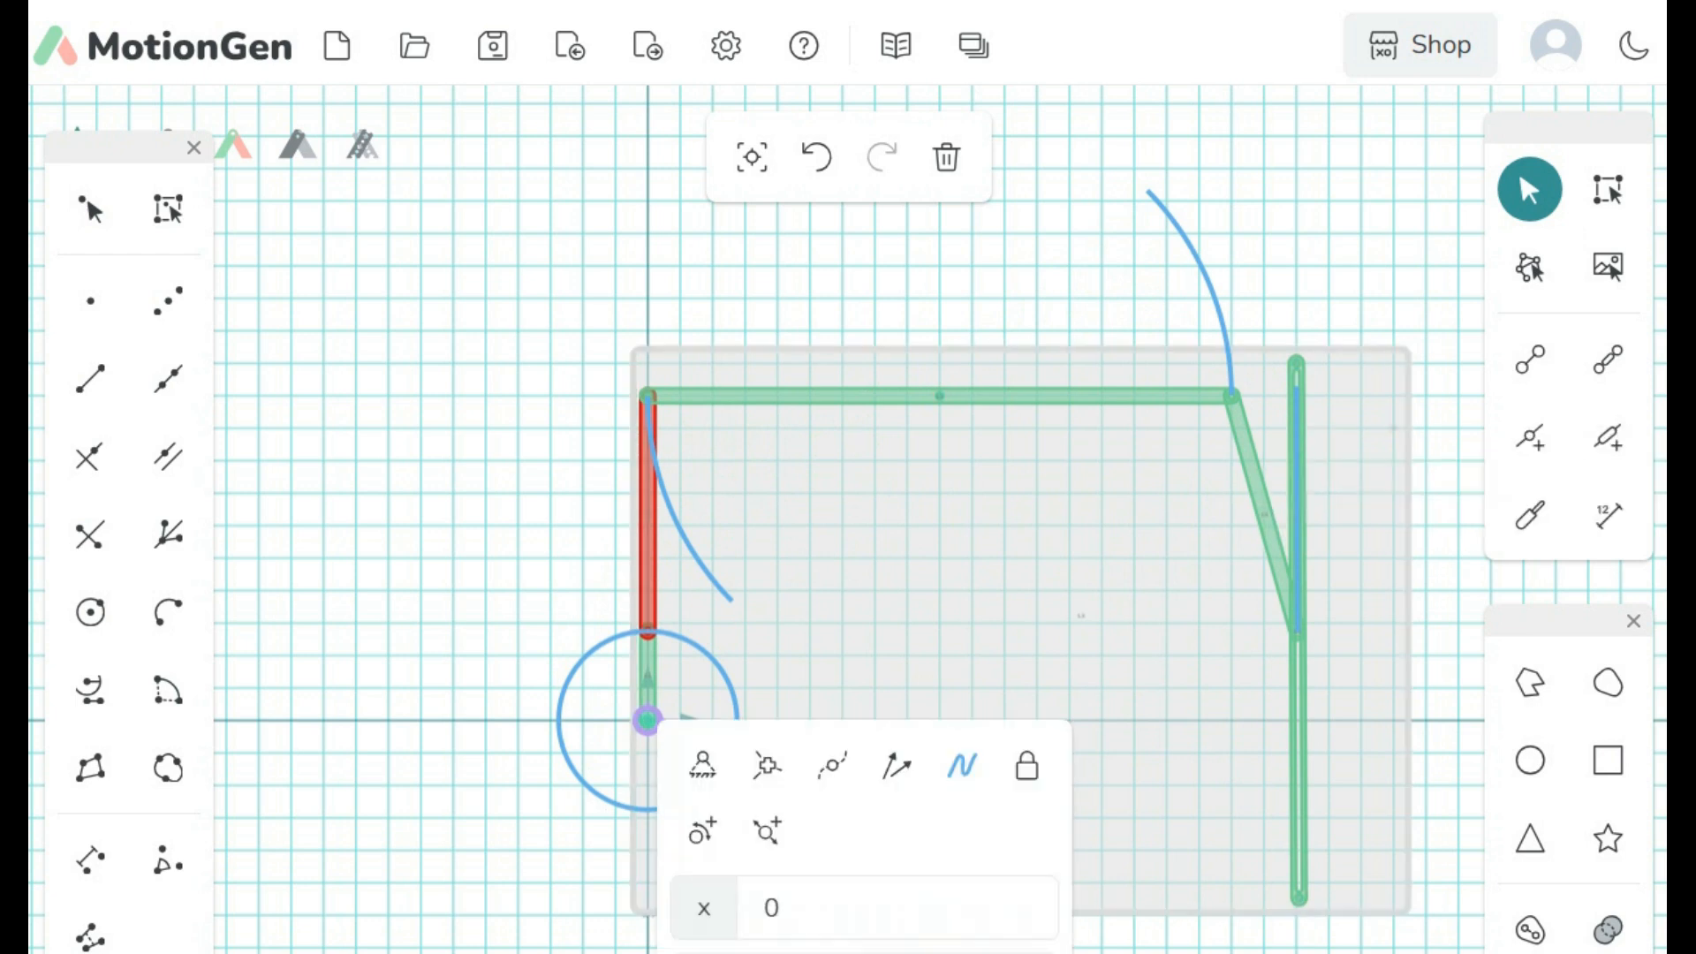
pyautogui.press('Escape')
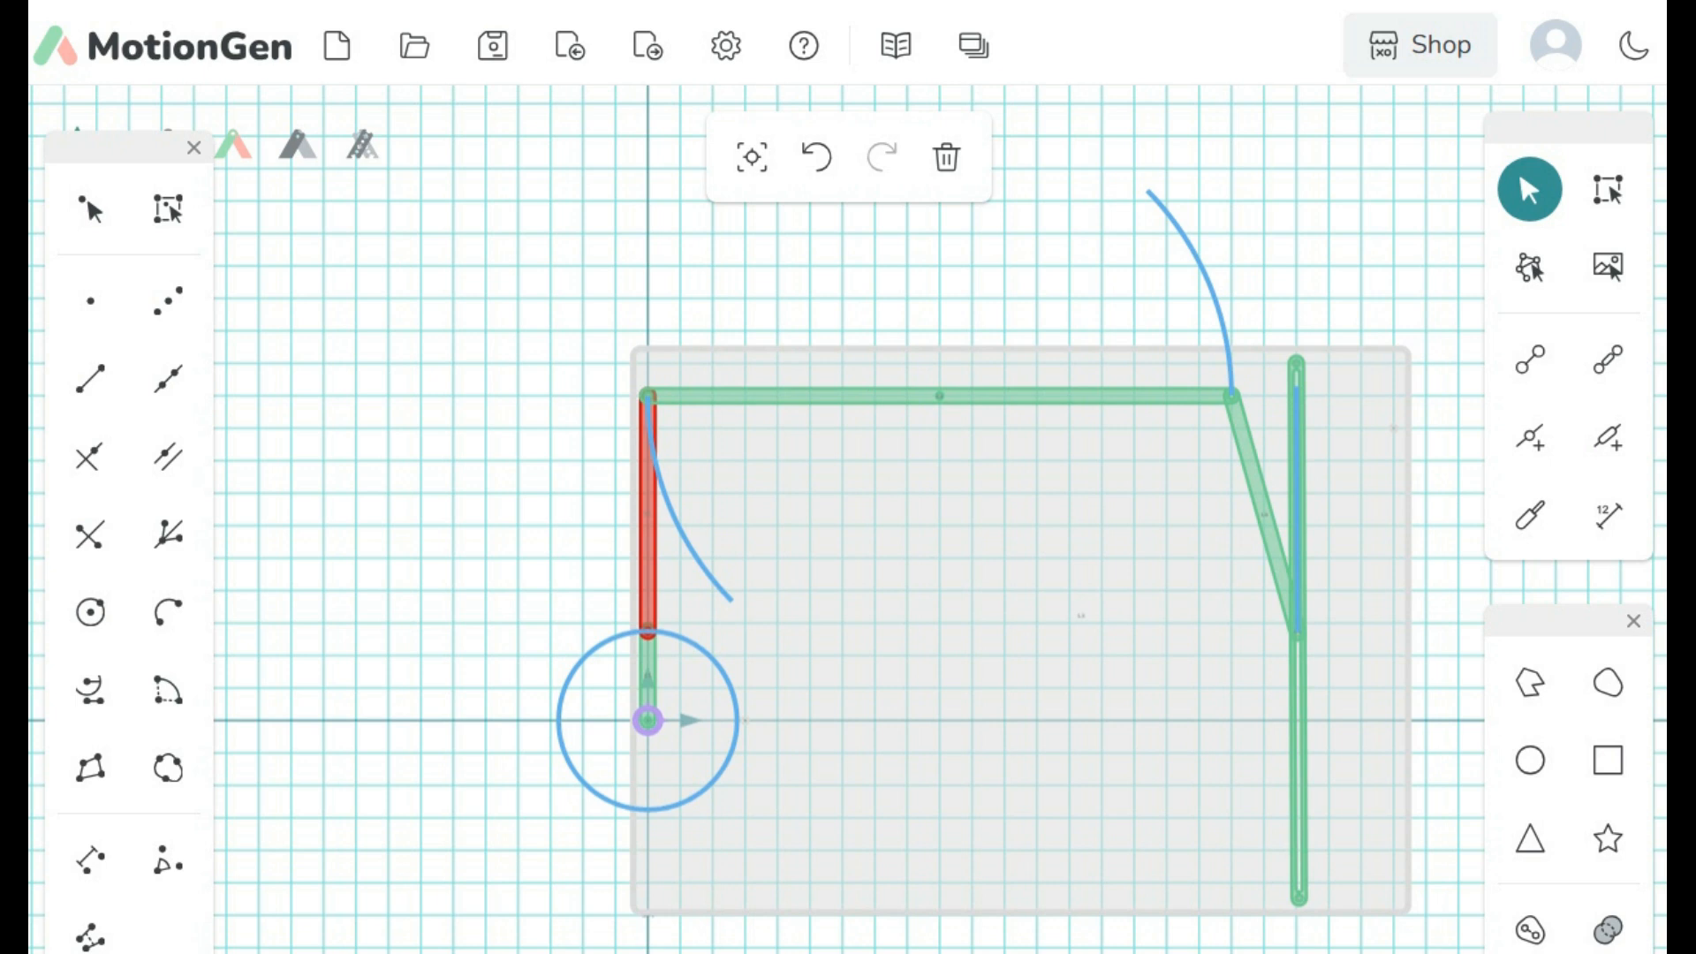
pyautogui.click(648, 720)
pyautogui.scroll(-2, 529, 705)
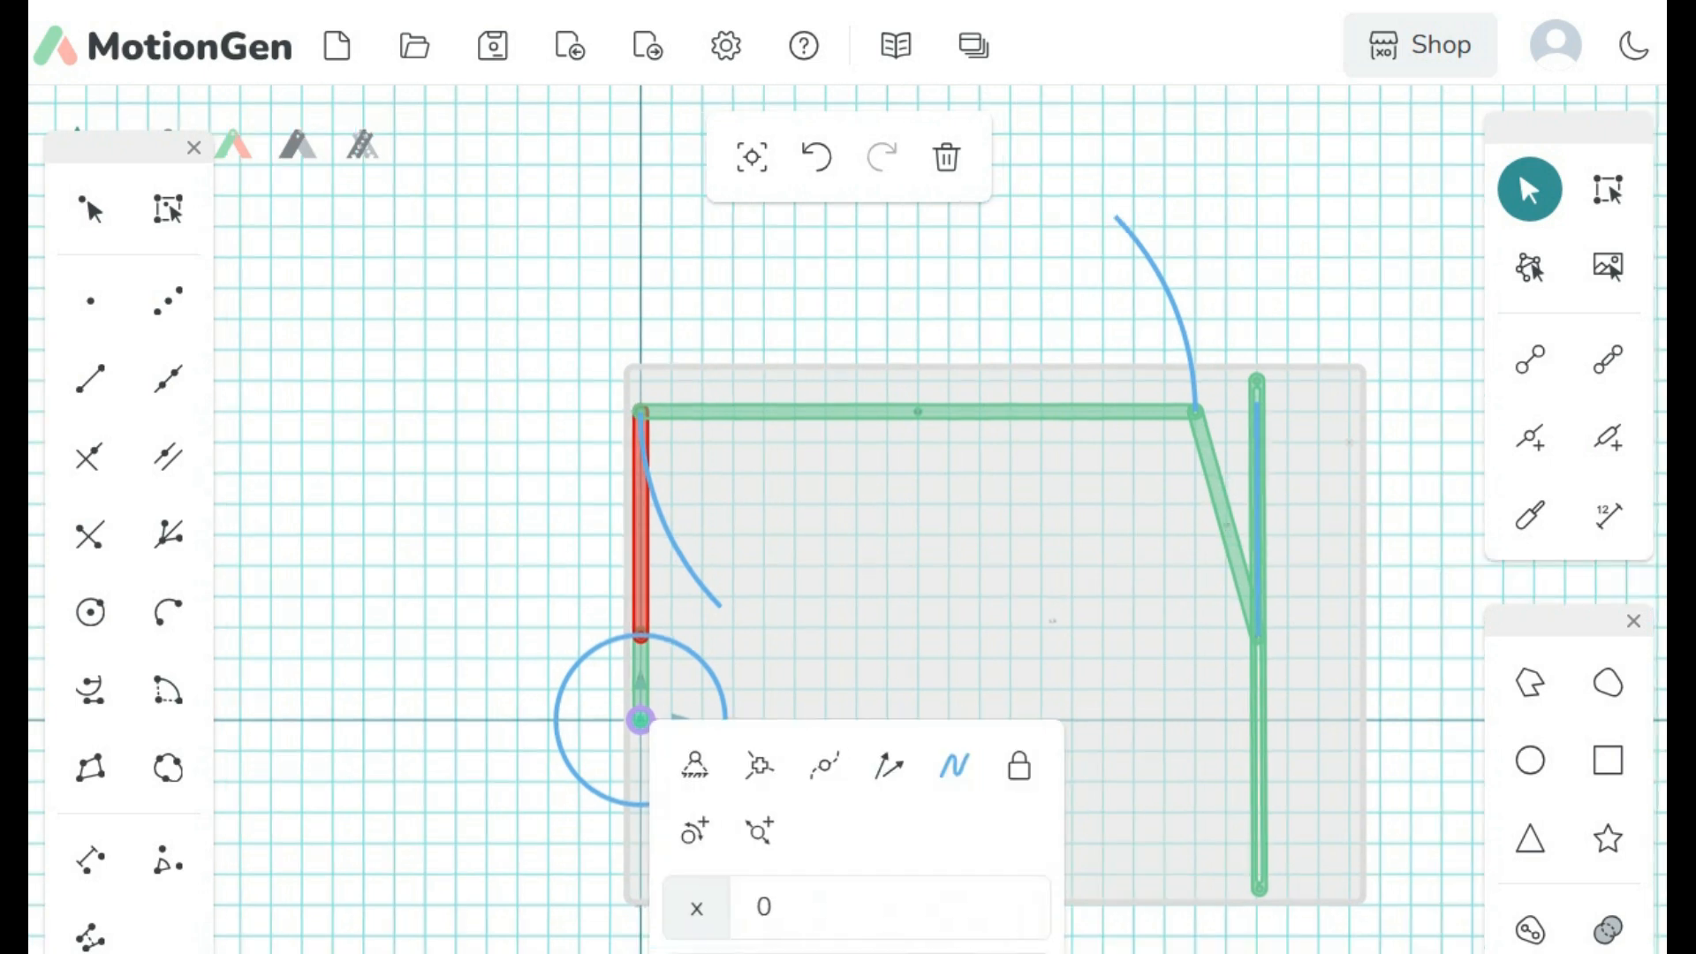
# Step: Make the crank's motor at the origin turn faster in its current direction by stepping its speed value further into the negative range
pyautogui.scroll(8, 529, 705)
pyautogui.scroll(8, 529, 703)
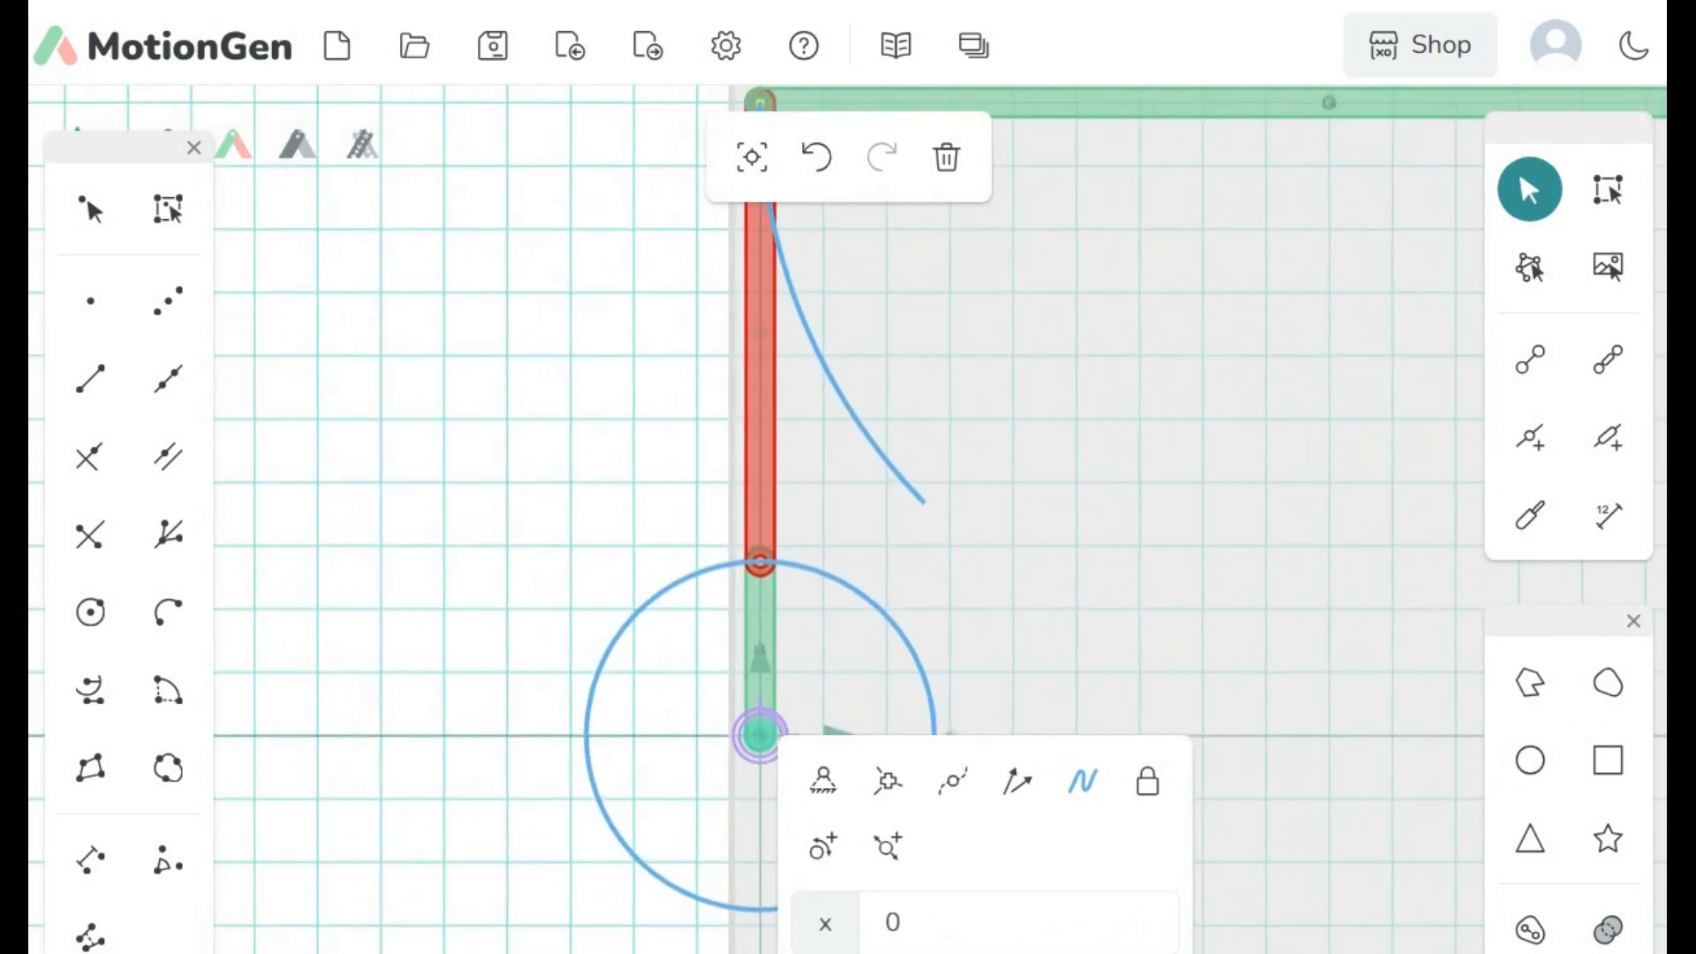
pyautogui.click(529, 704)
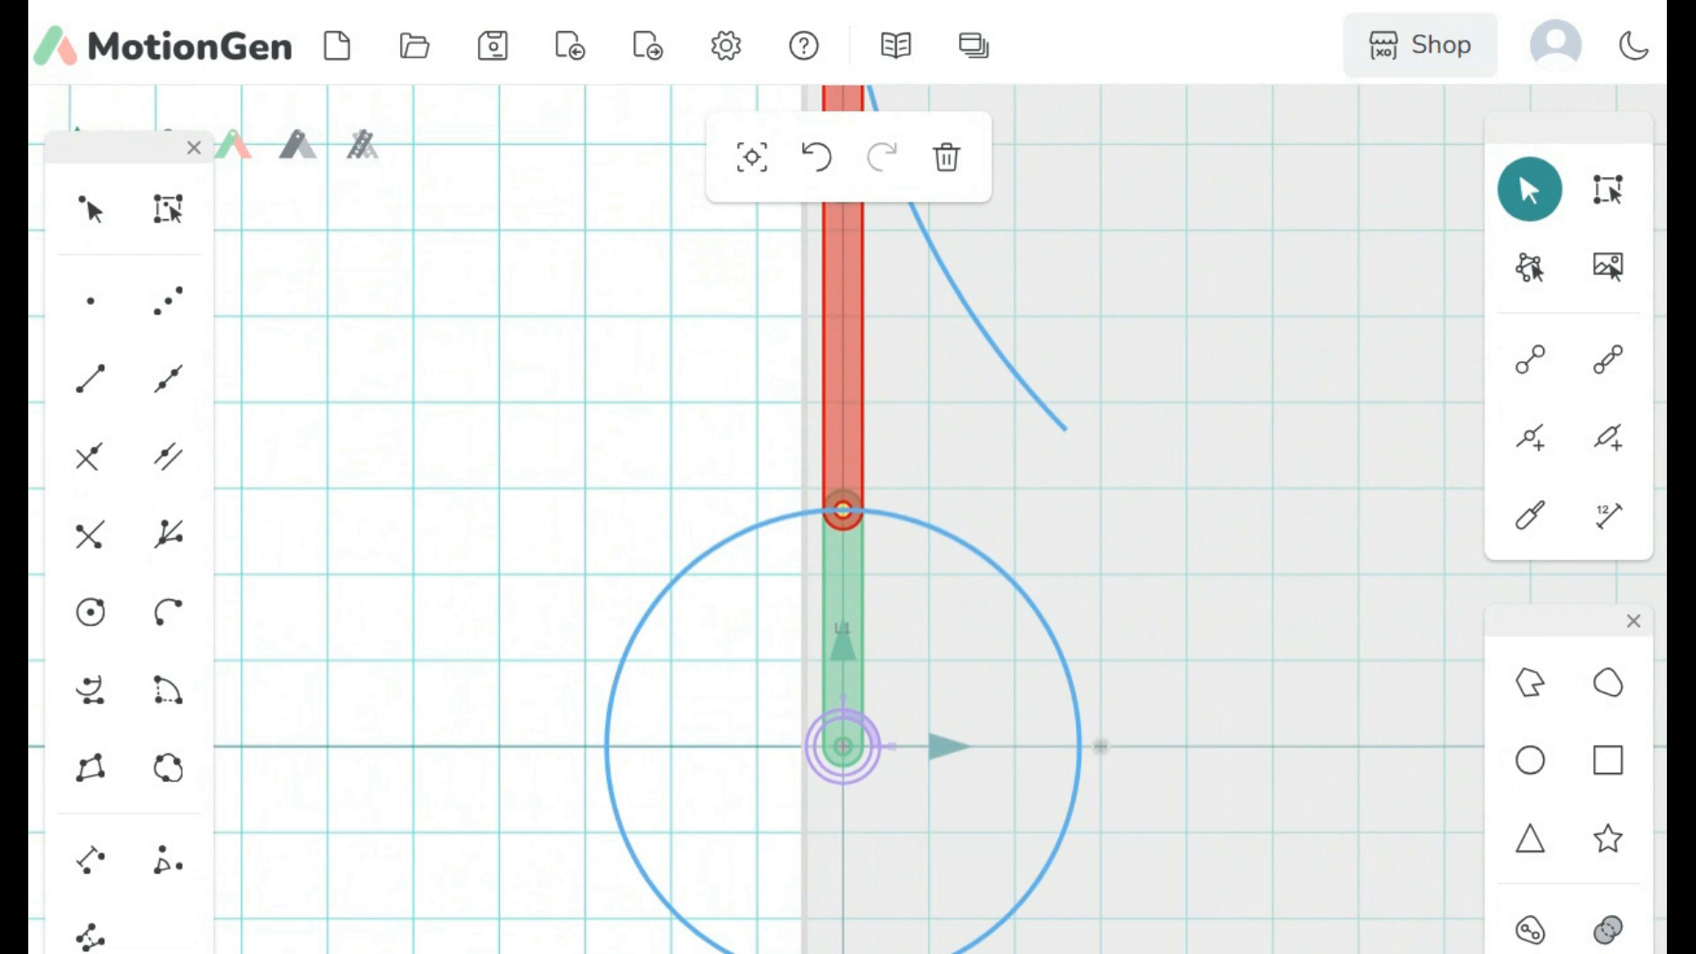
pyautogui.click(868, 726)
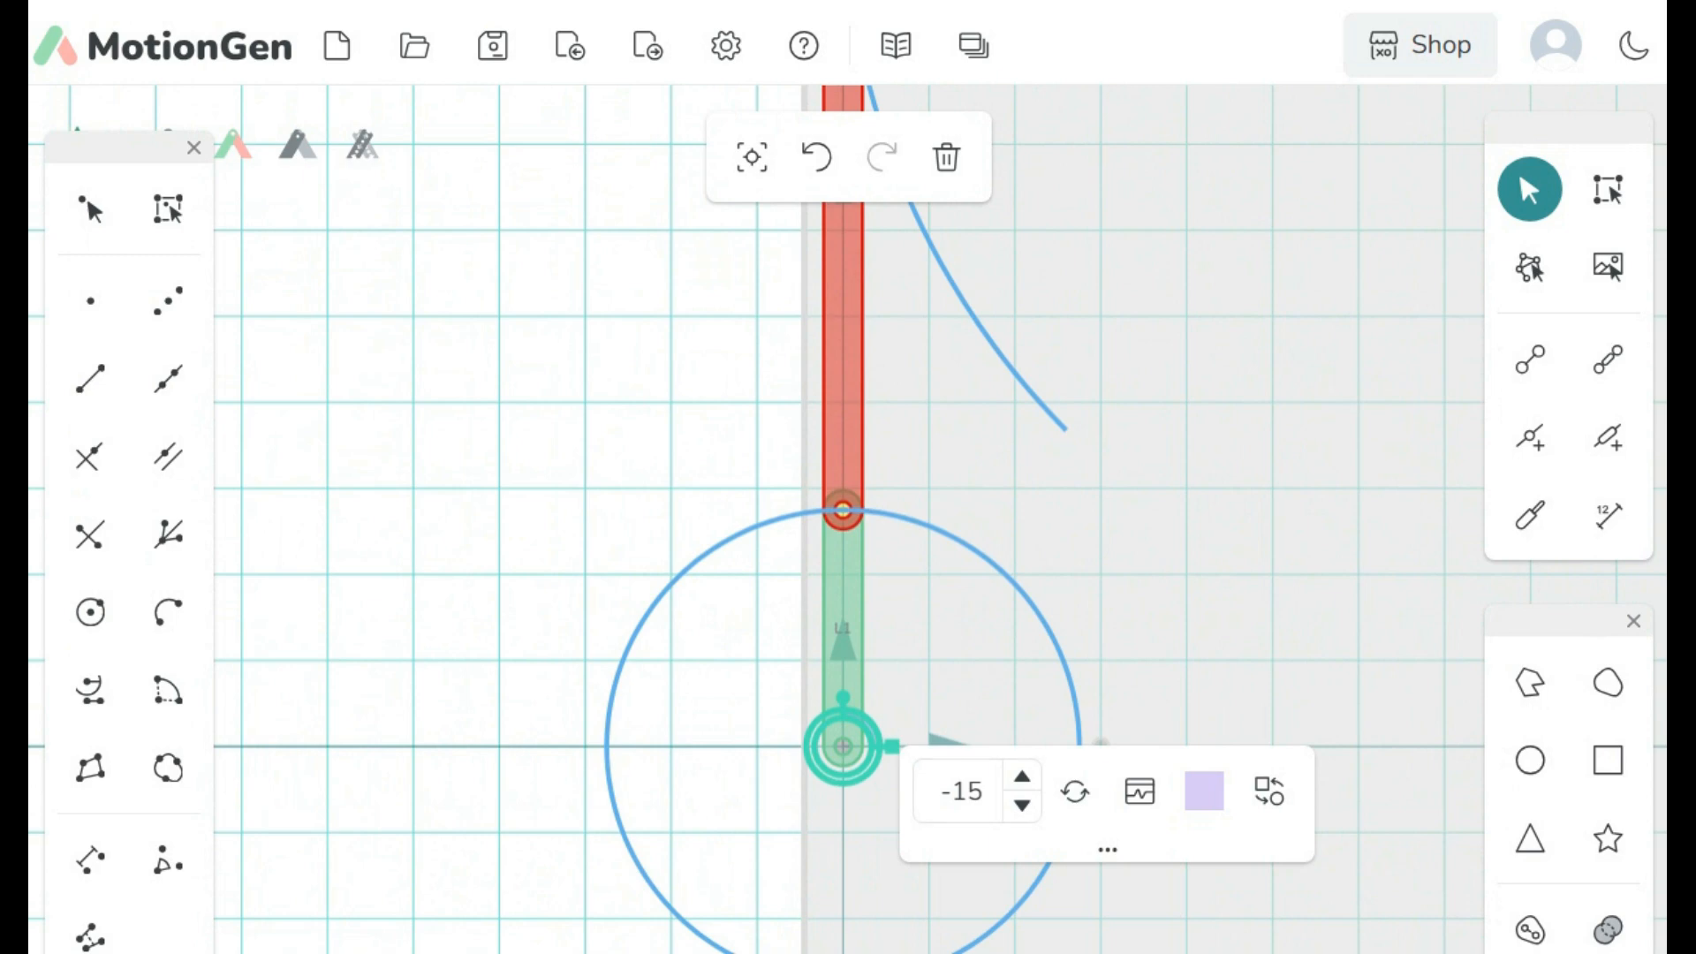
pyautogui.click(1022, 776)
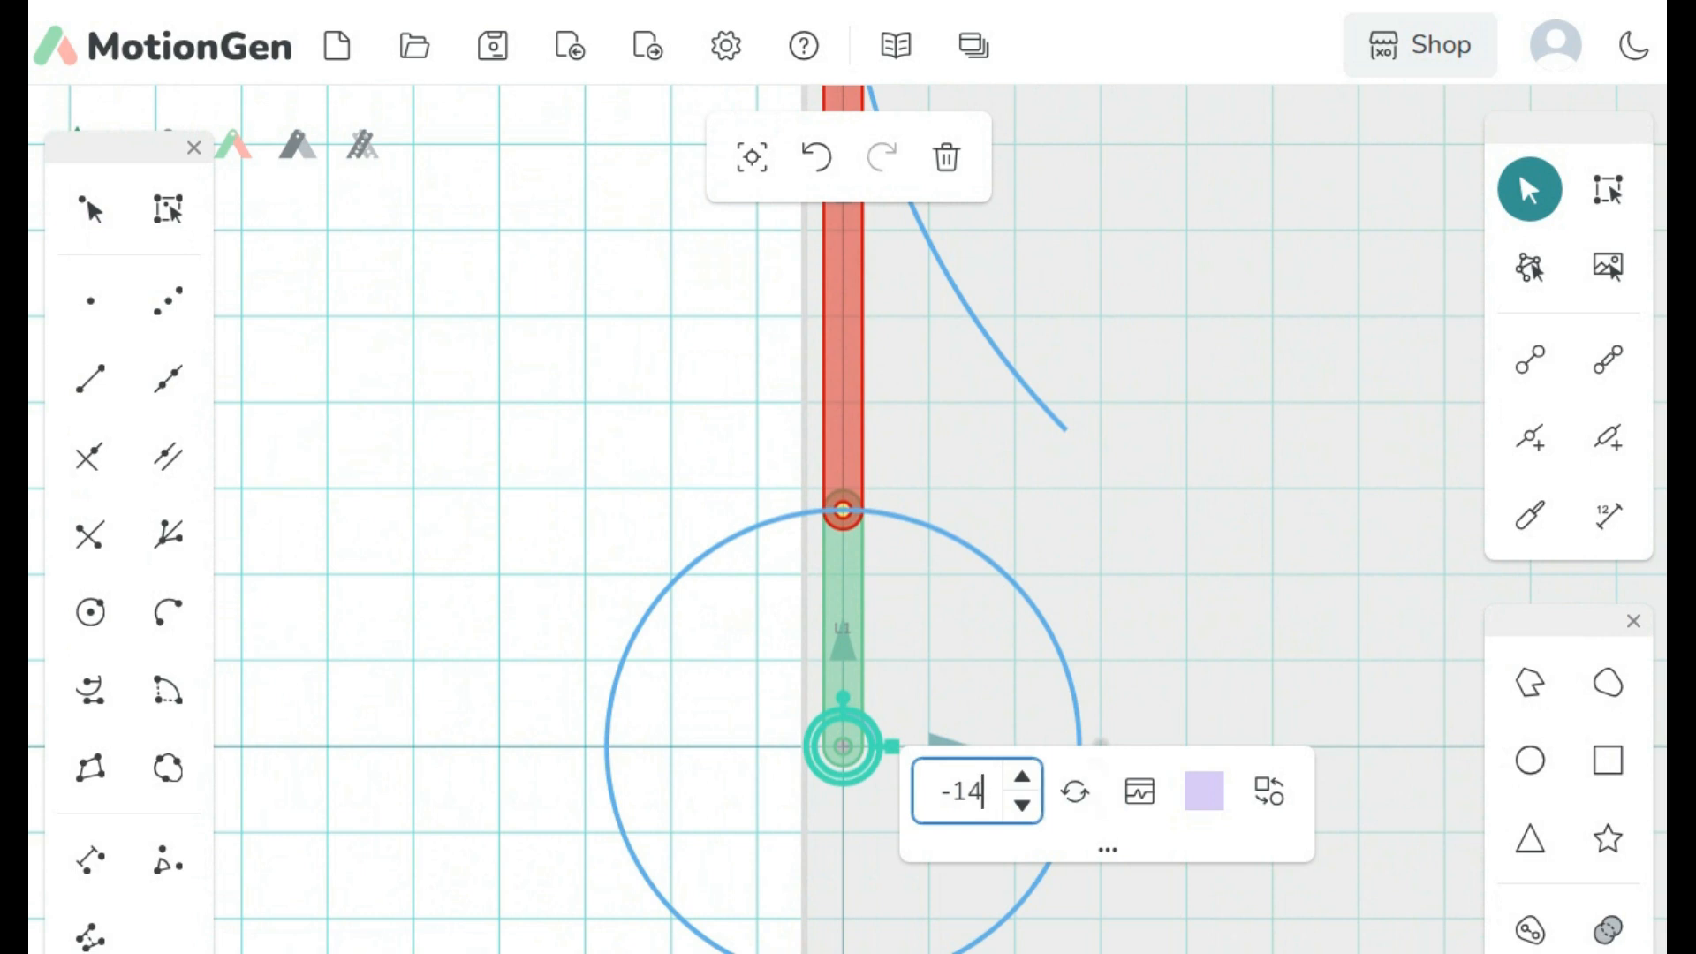
pyautogui.click(1022, 805)
pyautogui.click(1022, 806)
pyautogui.click(1022, 805)
pyautogui.click(1022, 805)
pyautogui.click(1022, 805)
pyautogui.click(1022, 805)
pyautogui.click(1022, 806)
pyautogui.click(1022, 805)
pyautogui.click(1022, 806)
pyautogui.press('Down')
pyautogui.press('Down')
pyautogui.press('Escape')
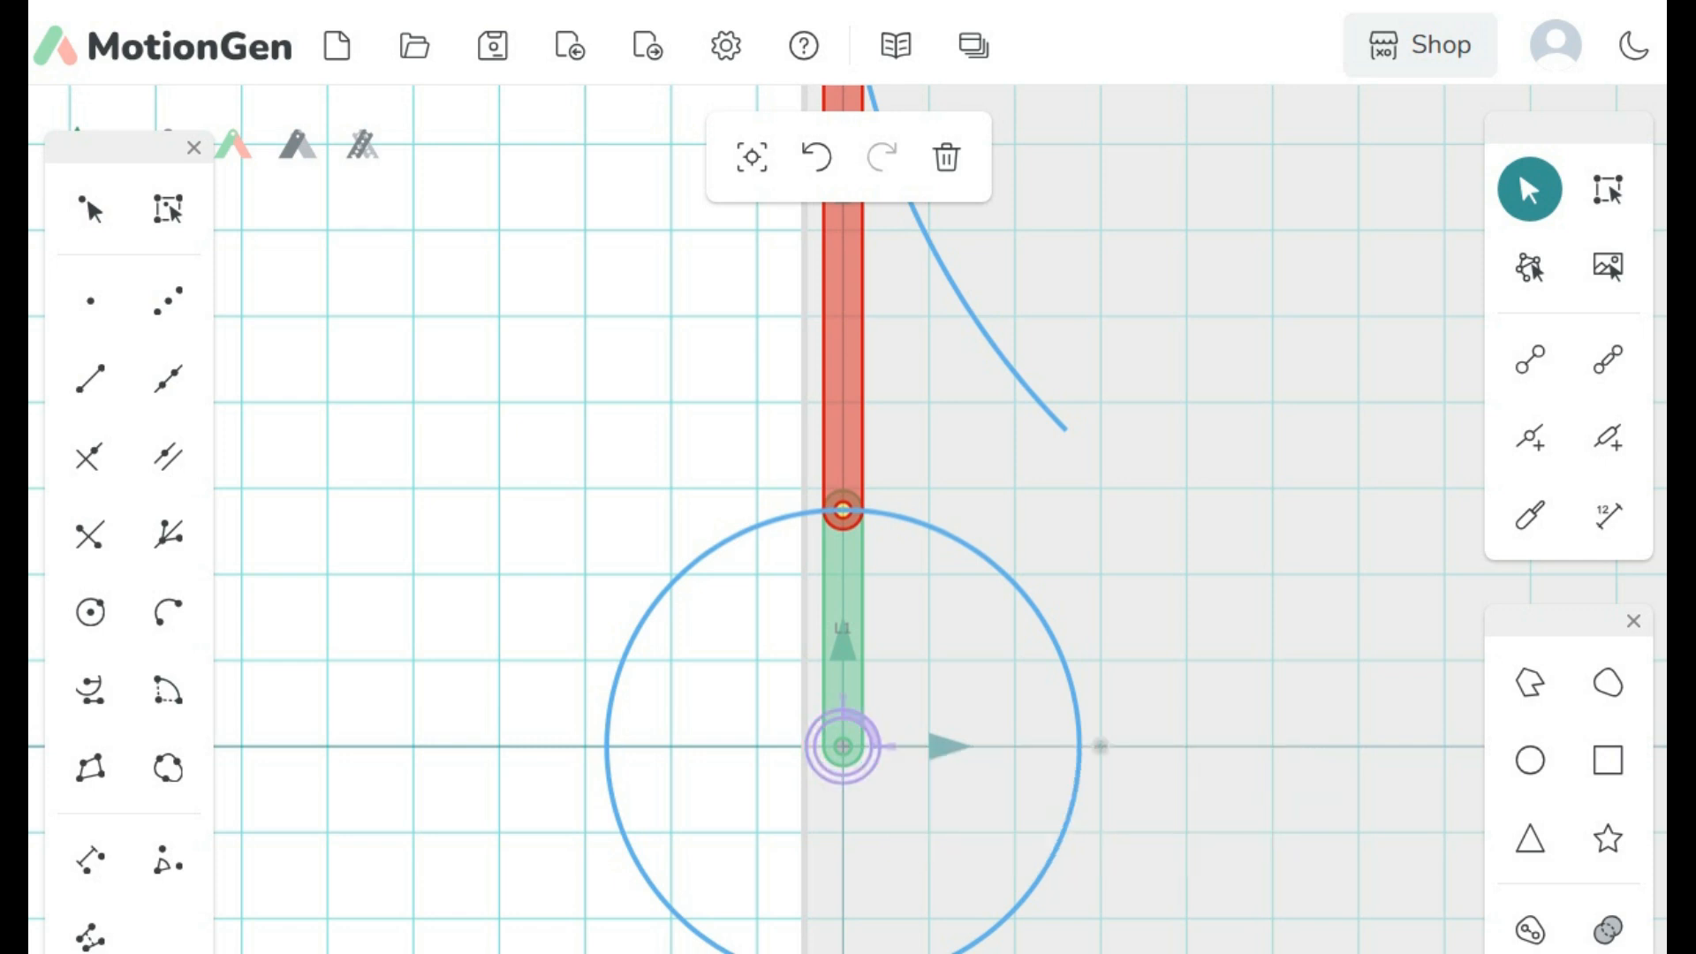
pyautogui.scroll(-1, 531, 732)
pyautogui.scroll(-8, 530, 733)
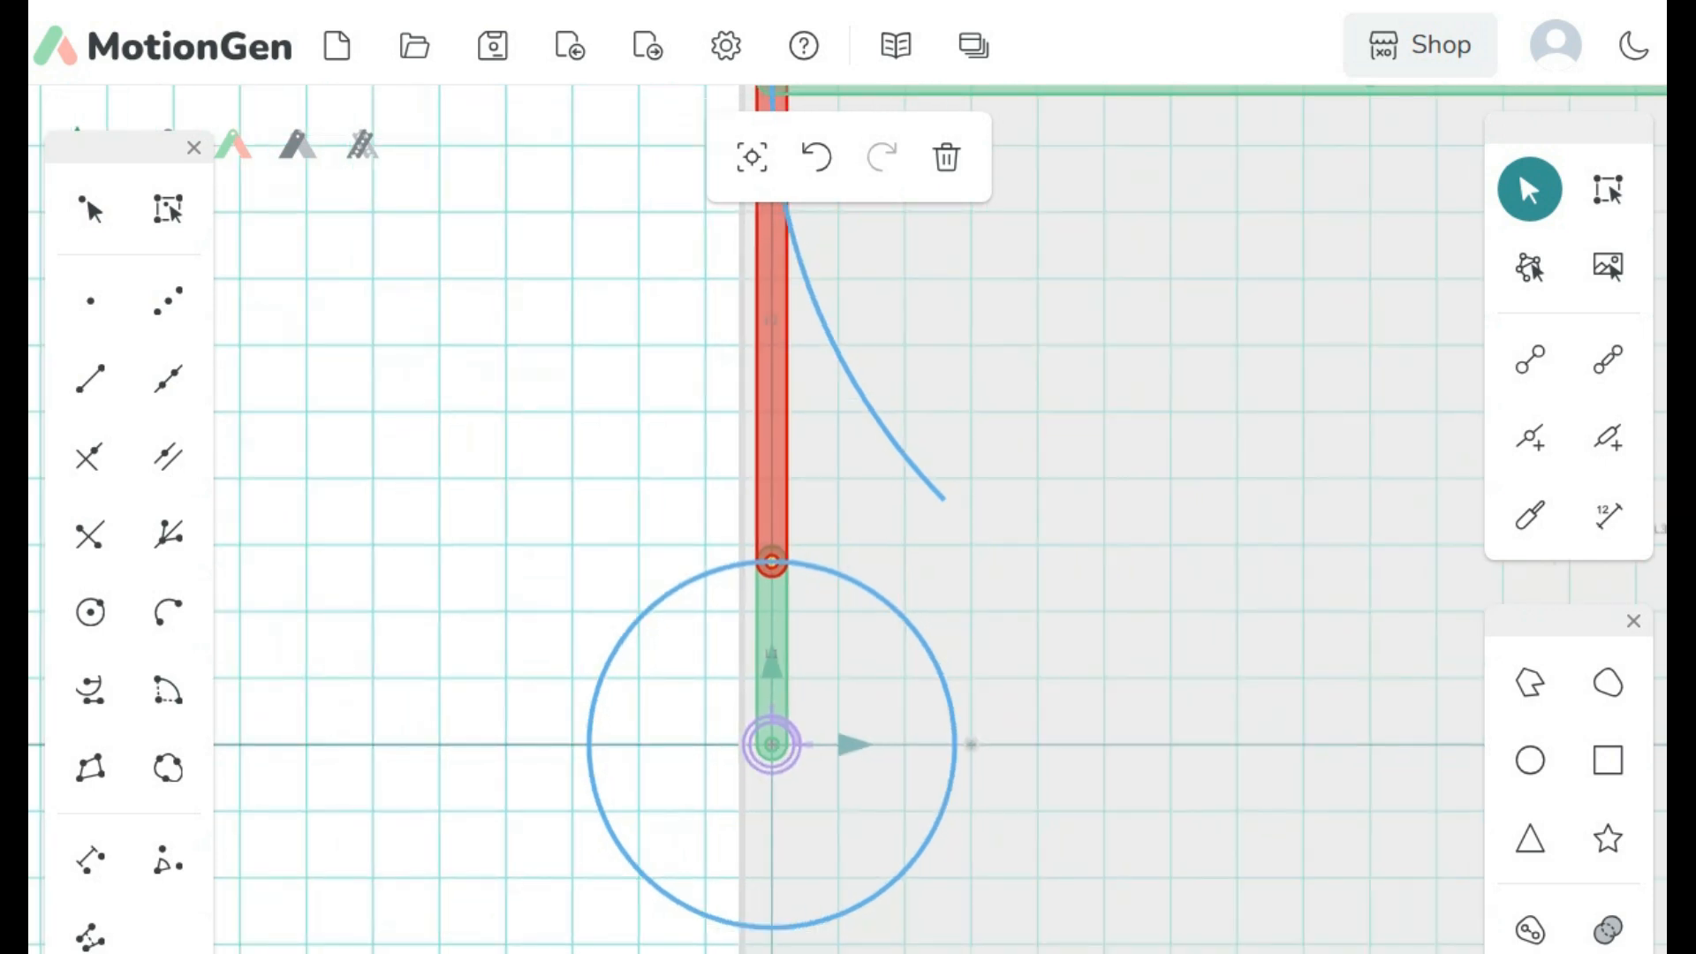
pyautogui.scroll(-3, 530, 736)
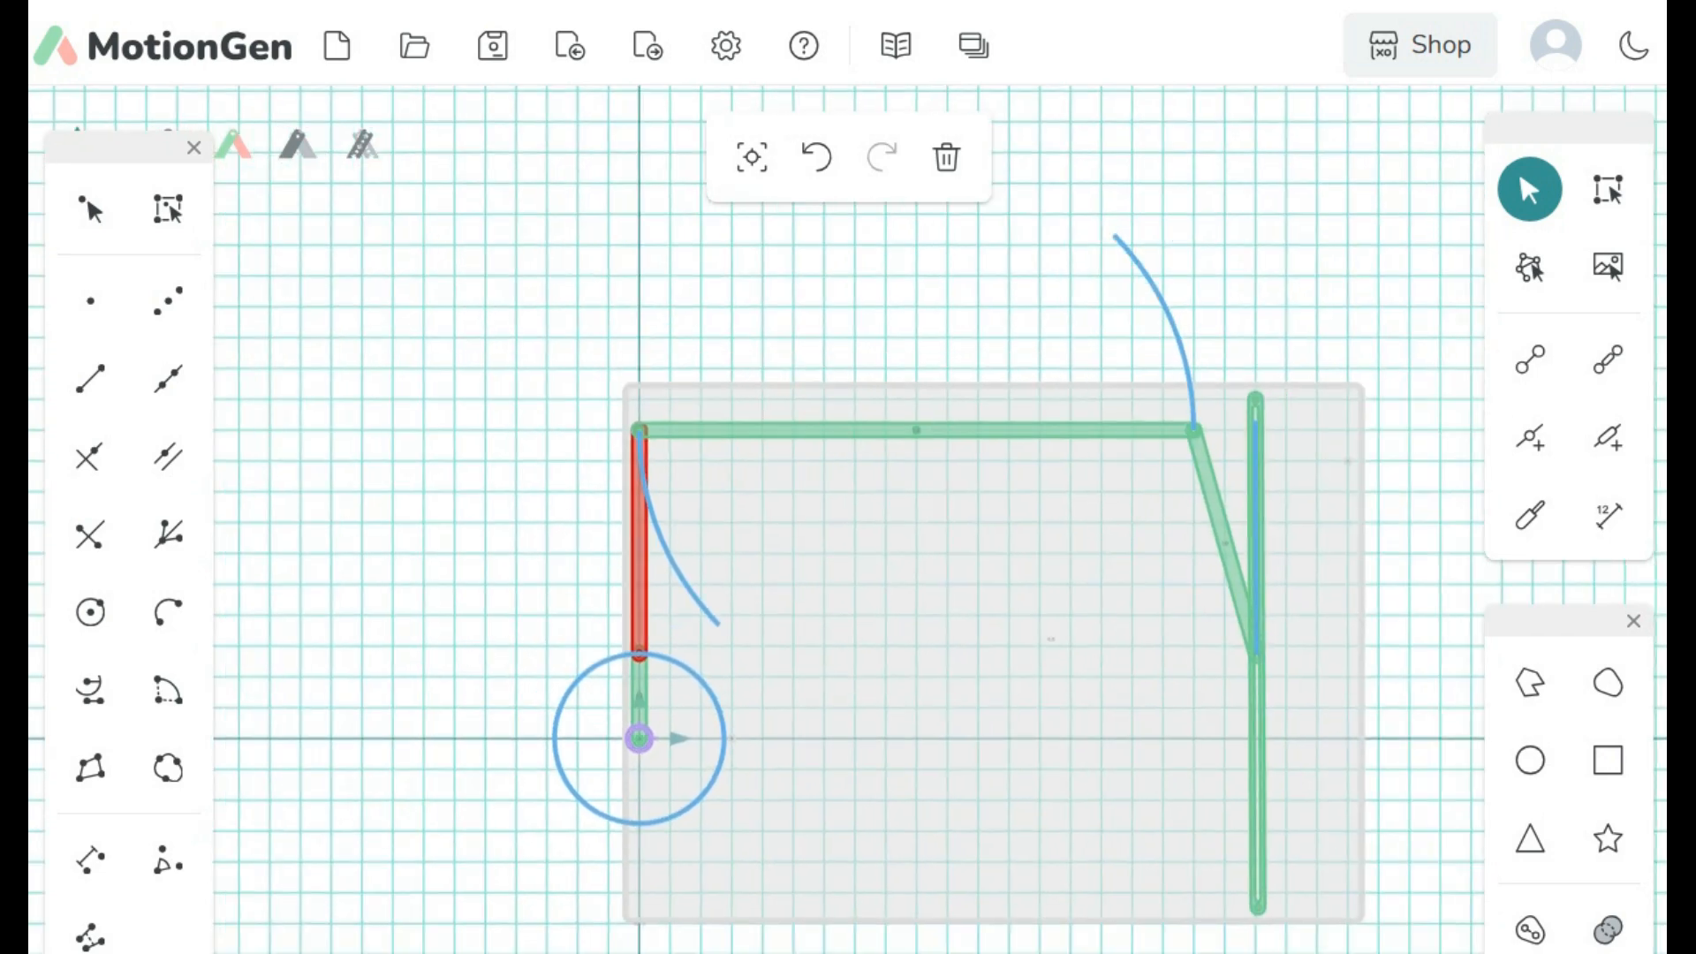
pyautogui.moveTo(531, 736); pyautogui.dragTo(480, 621)
pyautogui.scroll(1, 382, 525)
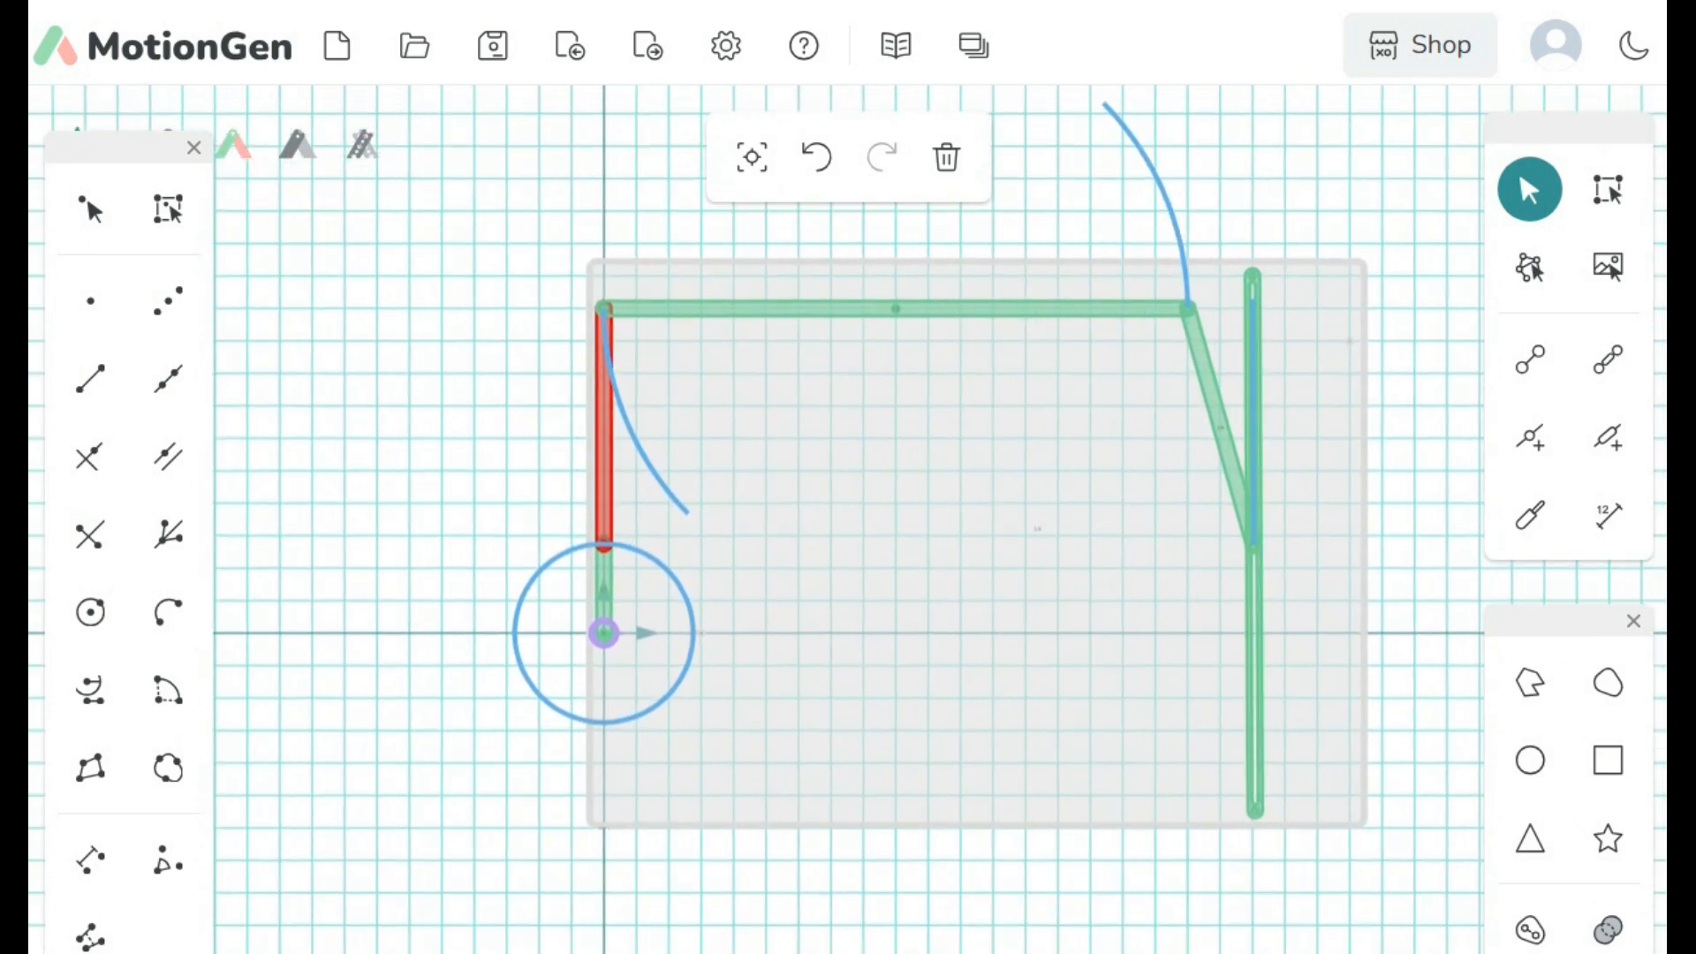
pyautogui.moveTo(382, 525); pyautogui.dragTo(382, 581)
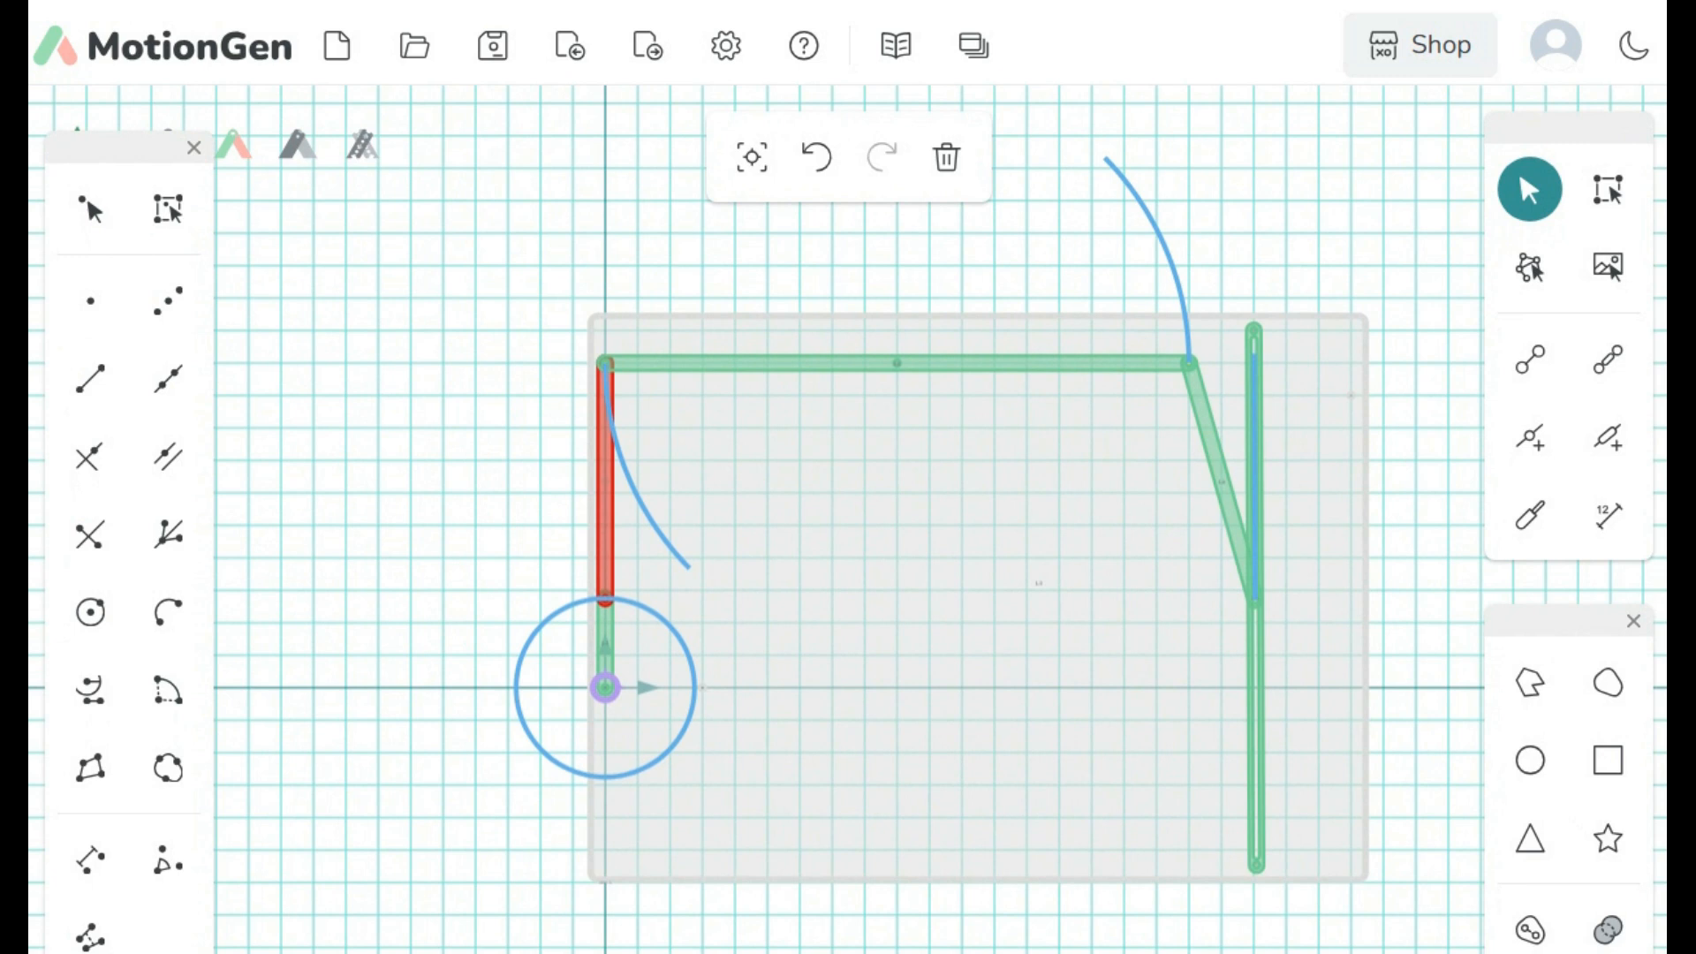